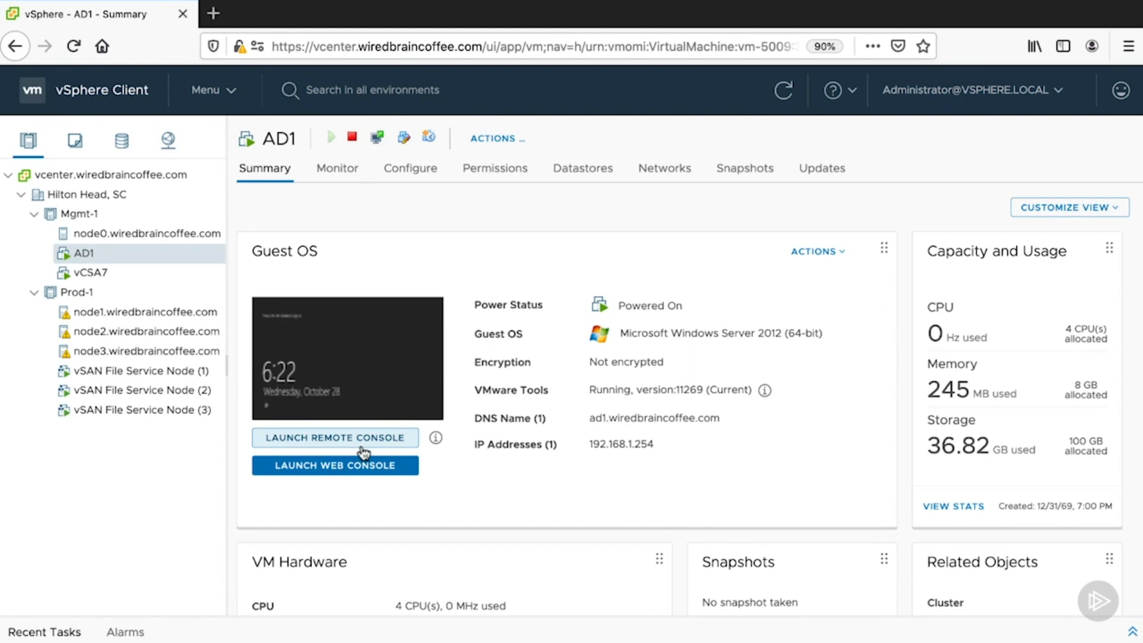
- Launch the web console of the AD1 virtual machine to view its guest screen, and close the console again
click(278, 474)
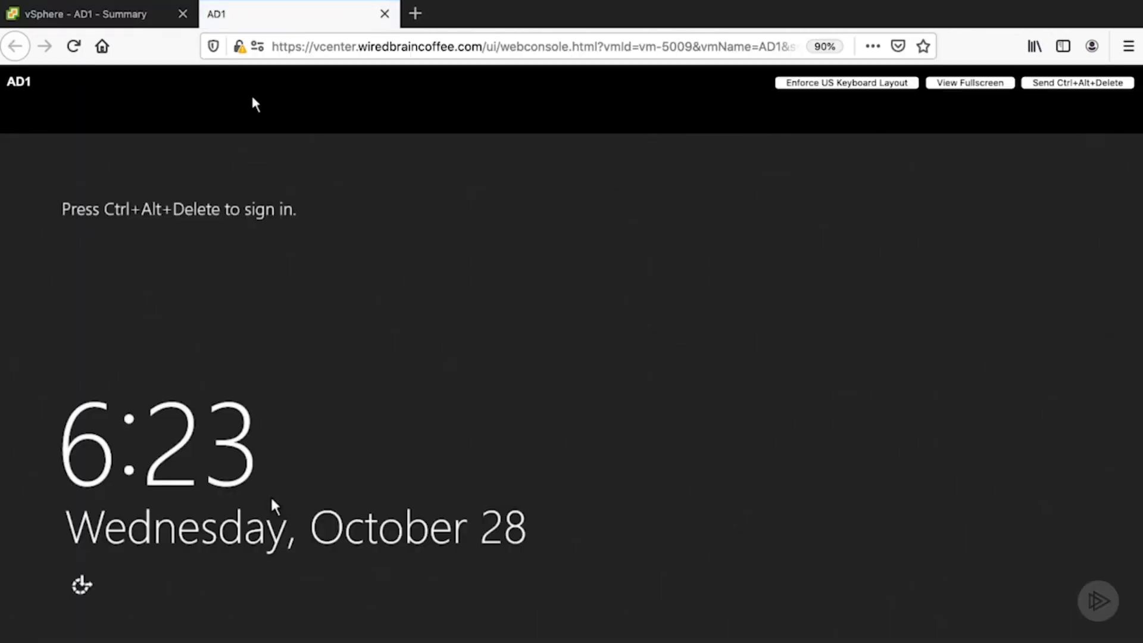
click(384, 14)
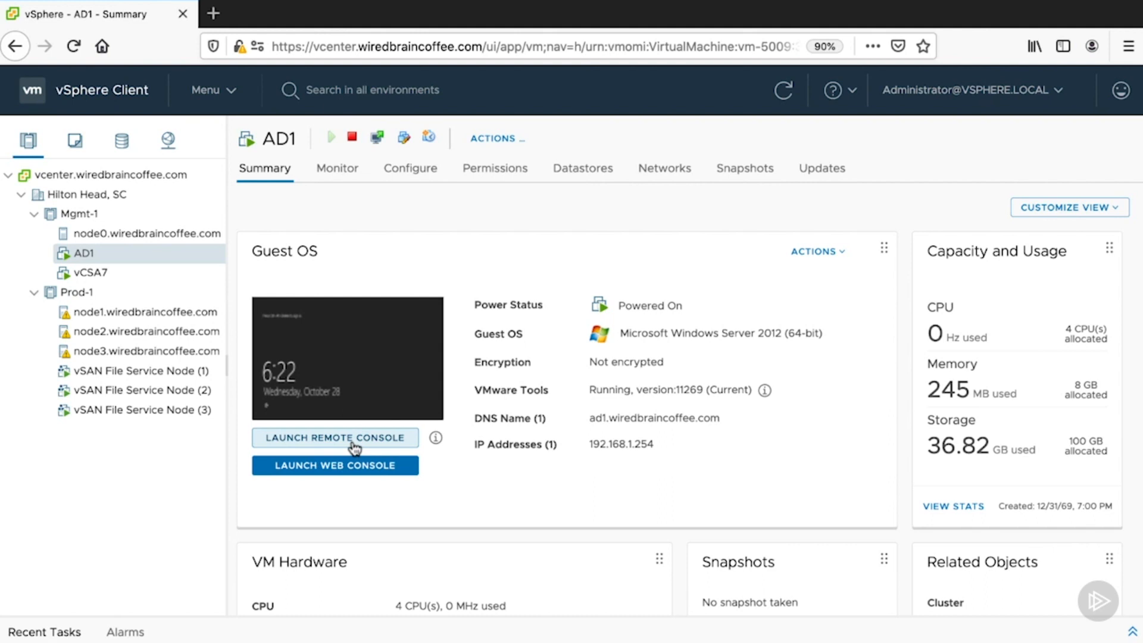
- Open the VMware Remote Console download page from the console help, review the installers offered per operating system, and return to AD1's summary
click(436, 438)
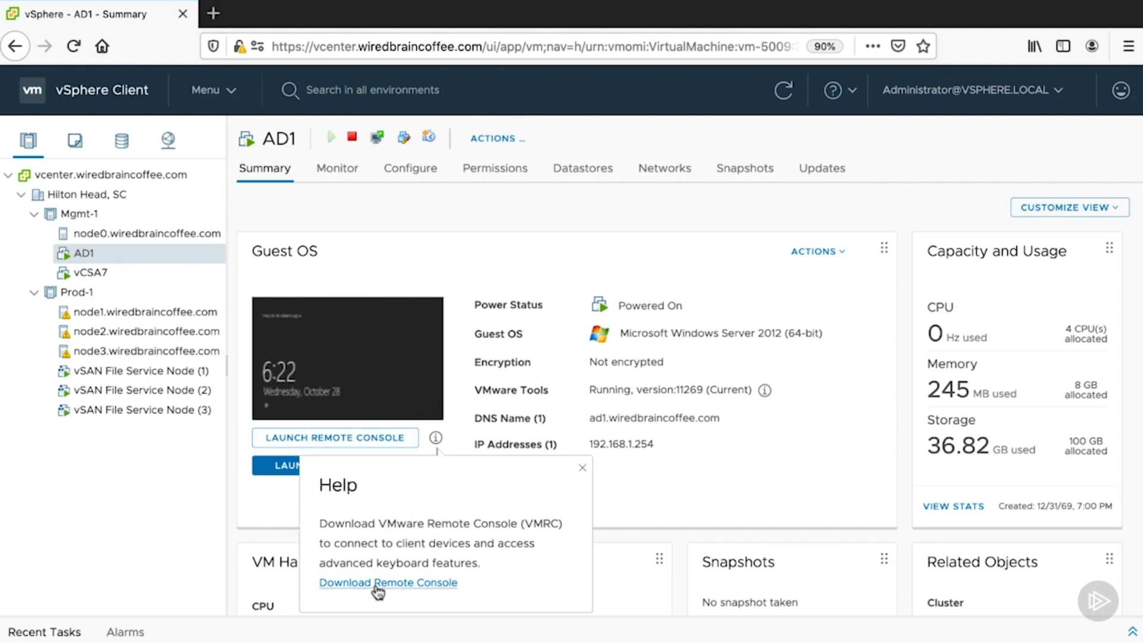
click(378, 583)
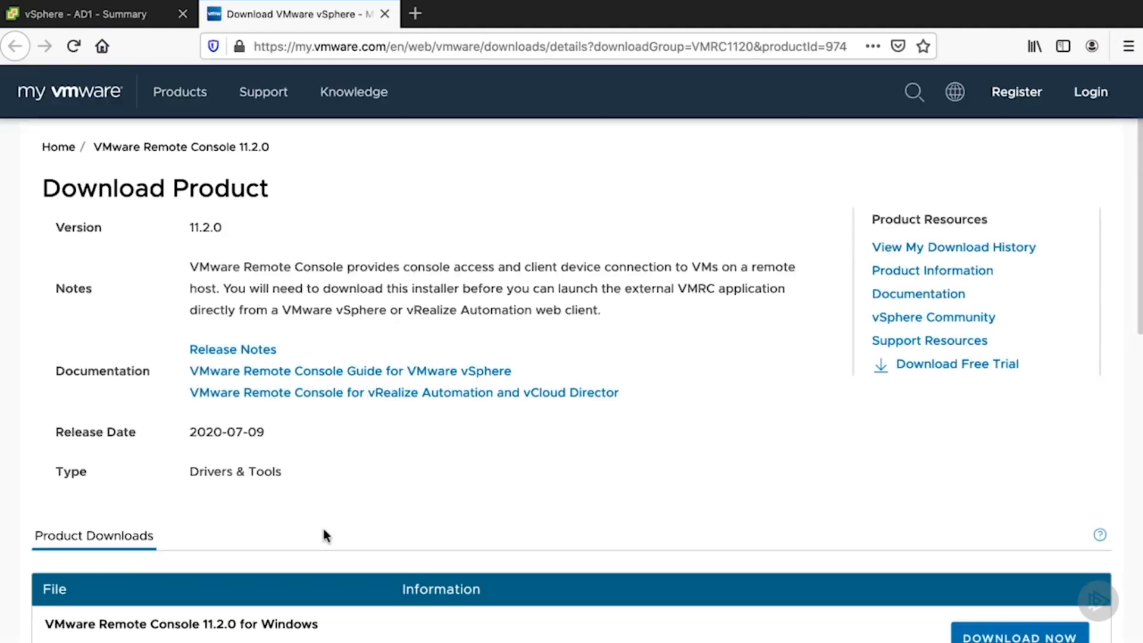
scroll(325, 527, down, 3)
scroll(325, 527, down, 1)
scroll(326, 529, up, 4)
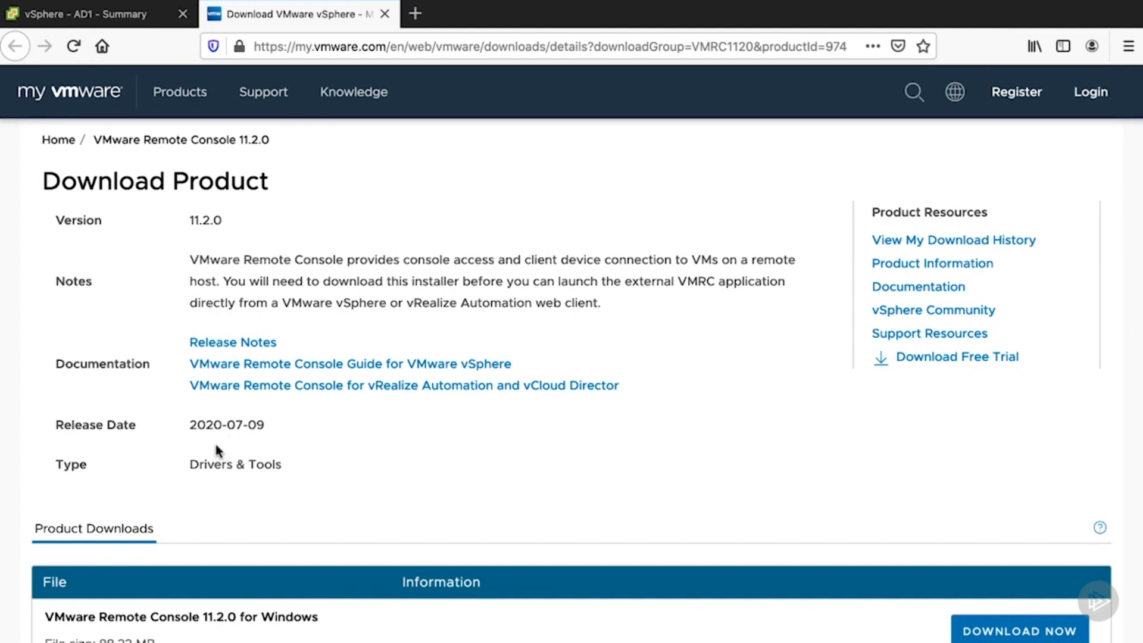
scroll(215, 444, down, 3)
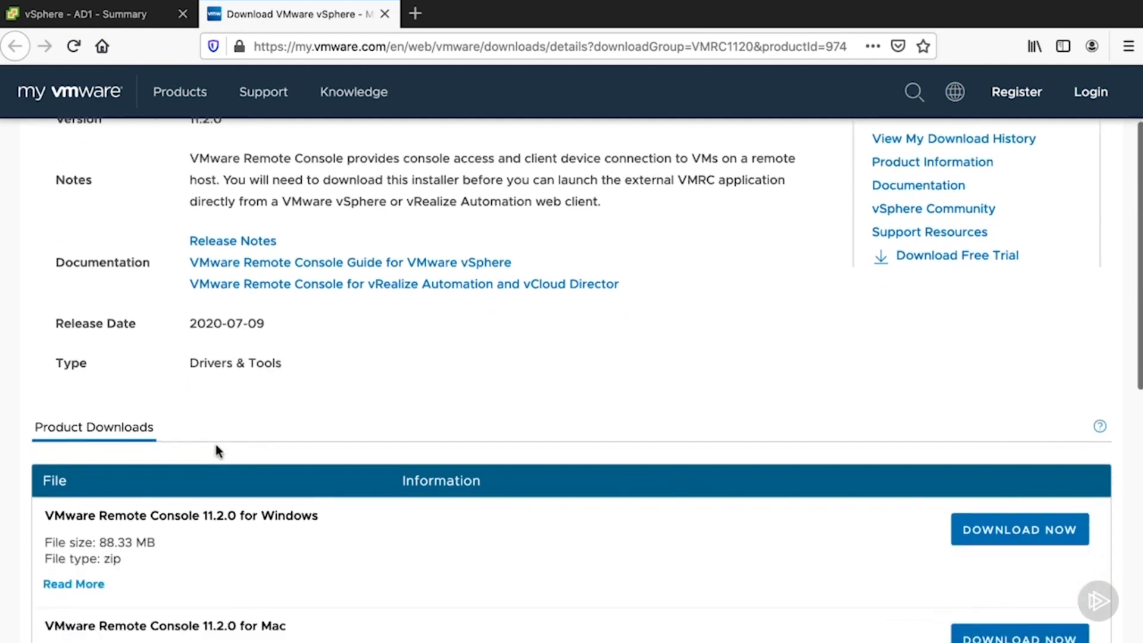
scroll(215, 444, down, 5)
scroll(216, 444, down, 3)
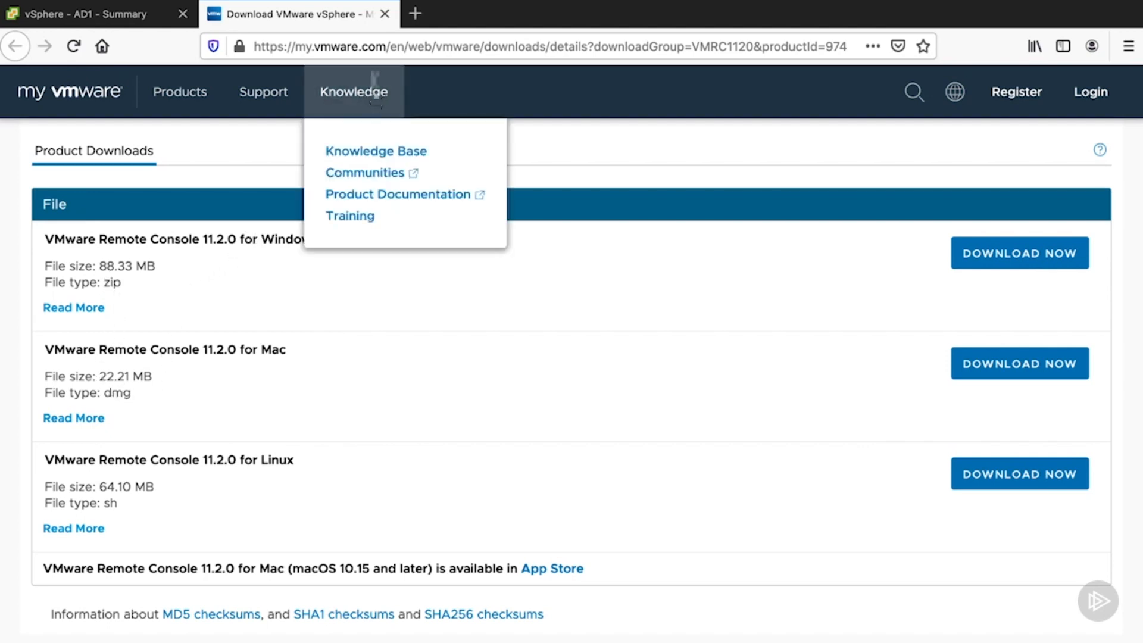
click(384, 14)
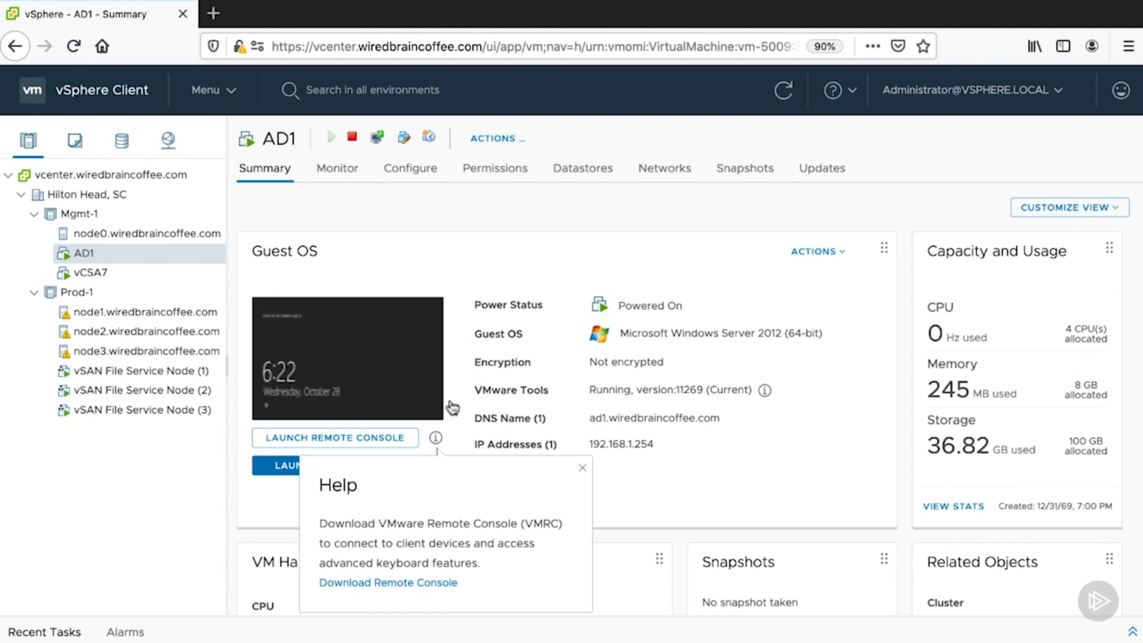
click(266, 515)
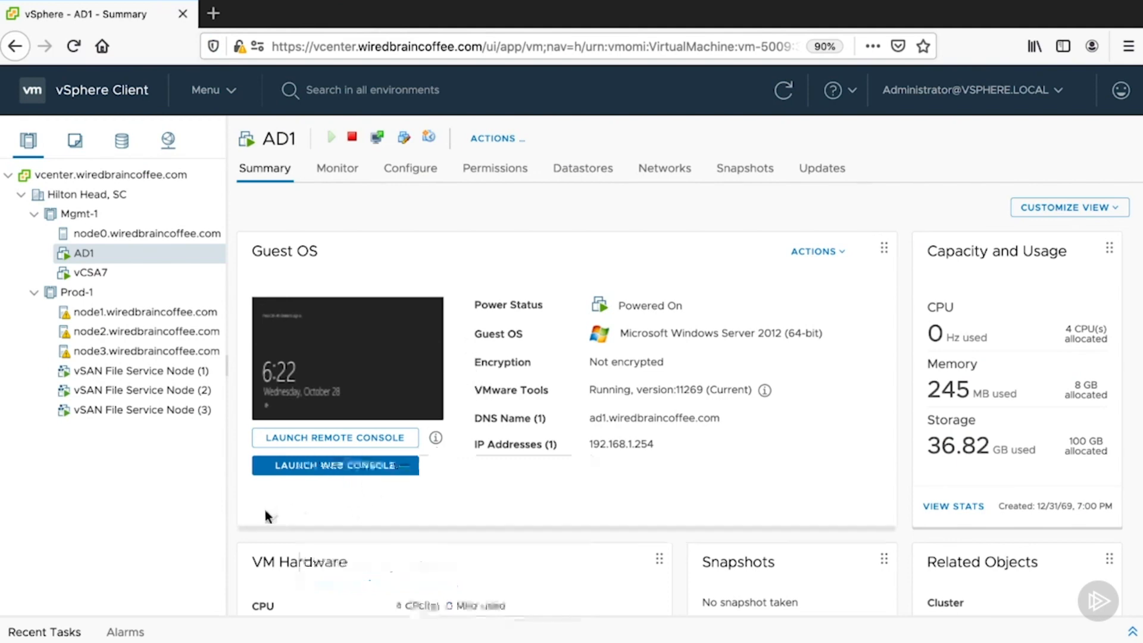
- Launch the remote console for AD1 with its window filling the screen, and dismiss the leftover blank page and launch notice in the browser
click(290, 443)
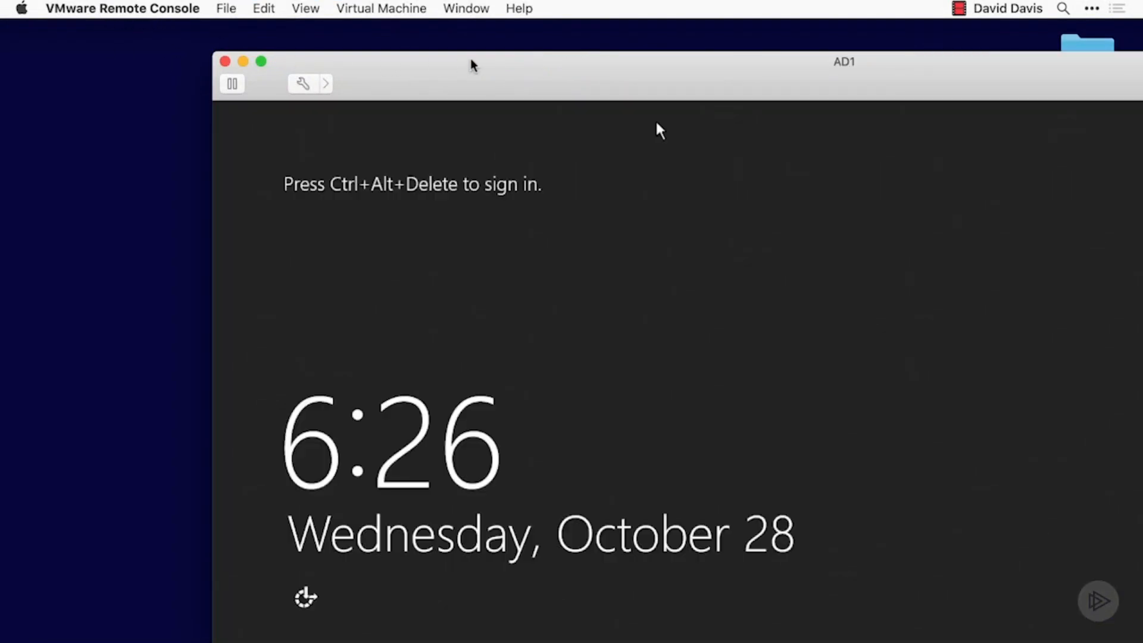
drag(561, 59, 429, 1)
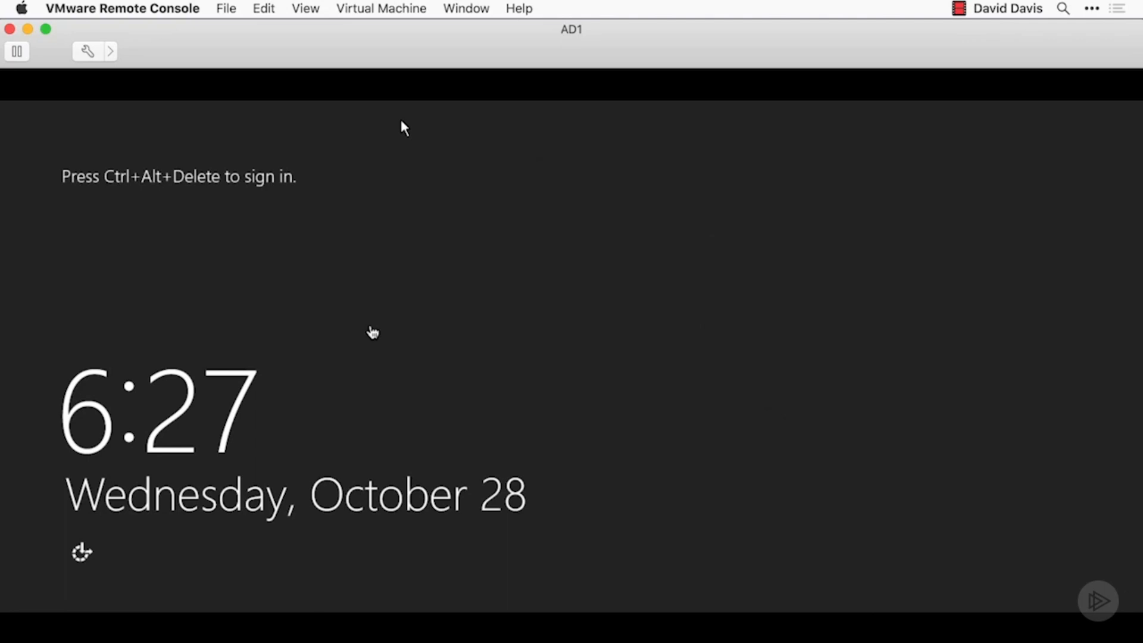
click(153, 8)
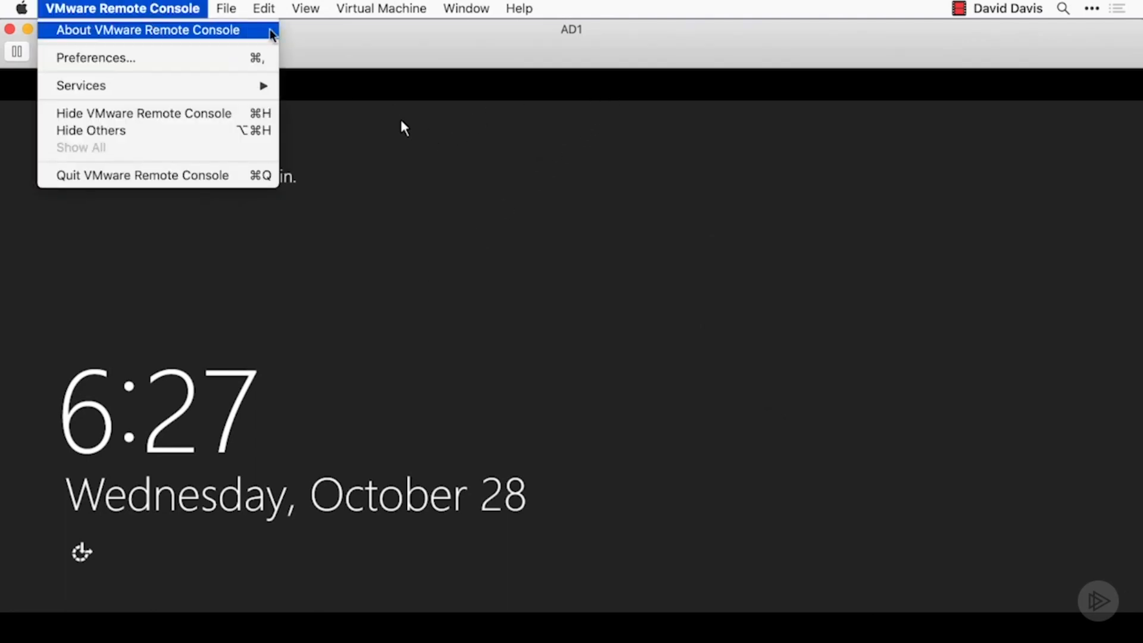
click(356, 37)
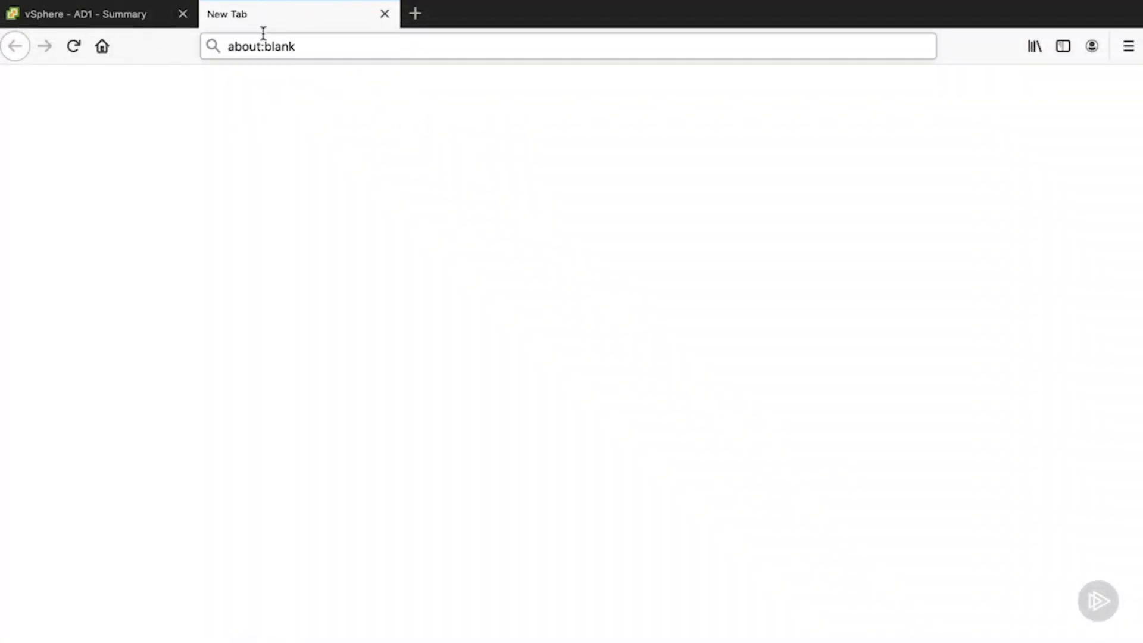
click(387, 16)
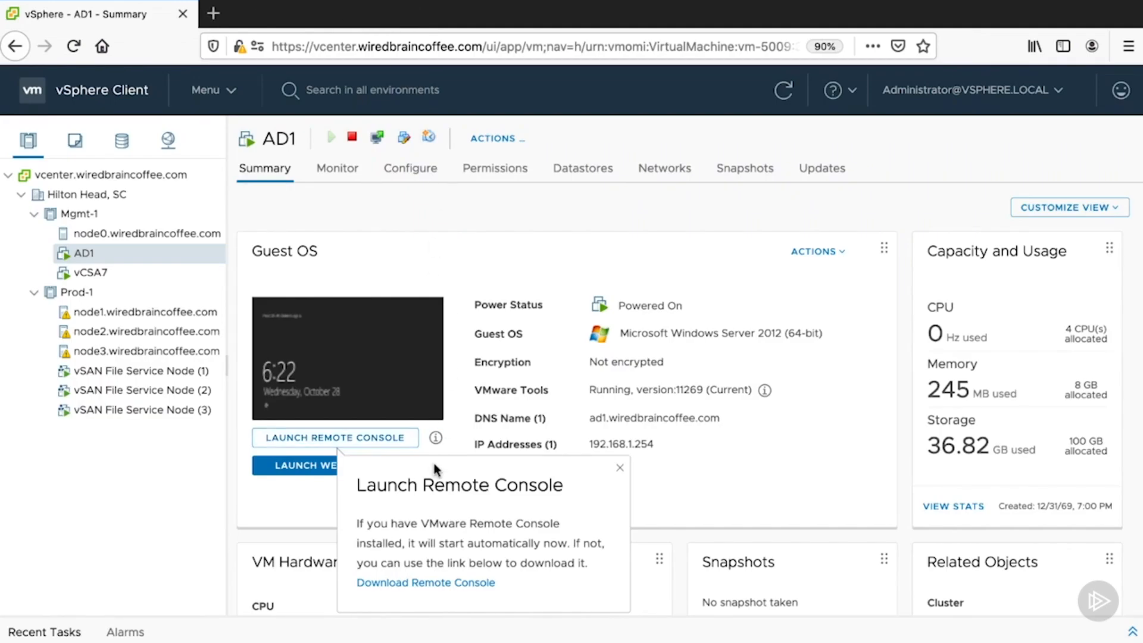
click(288, 515)
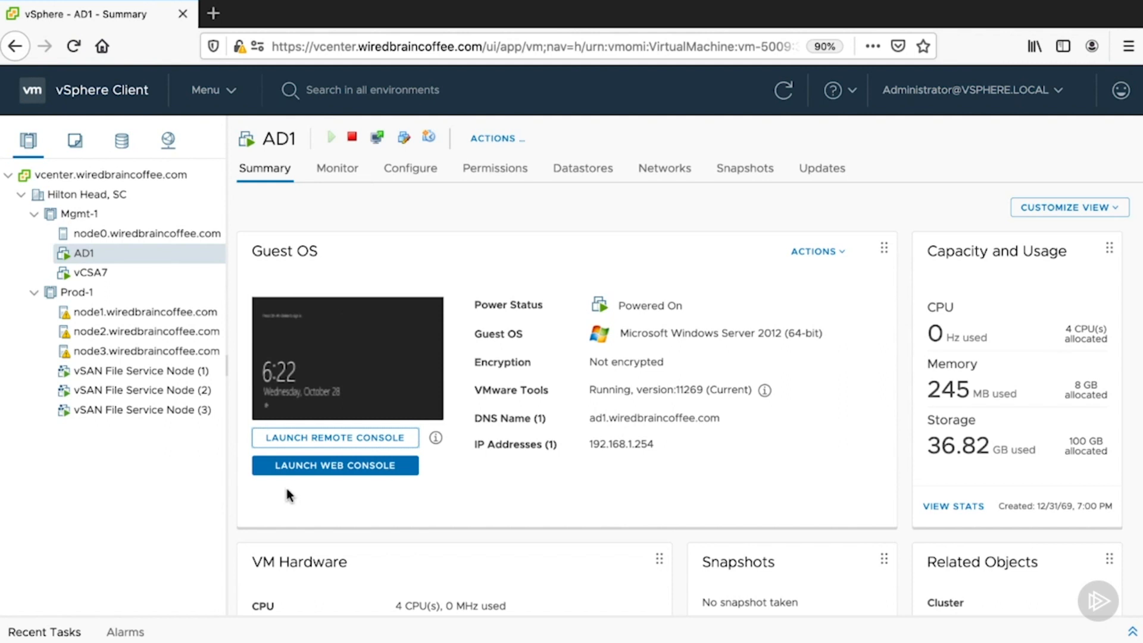
- Launch the AD1 web console and switch it to full screen and back
click(292, 467)
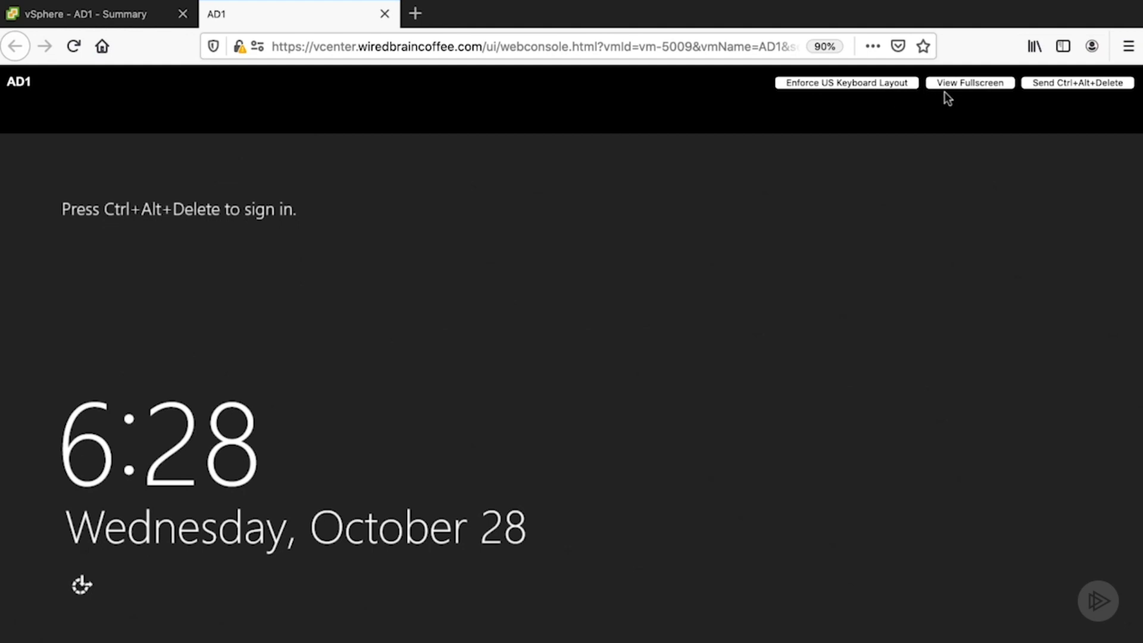
click(983, 83)
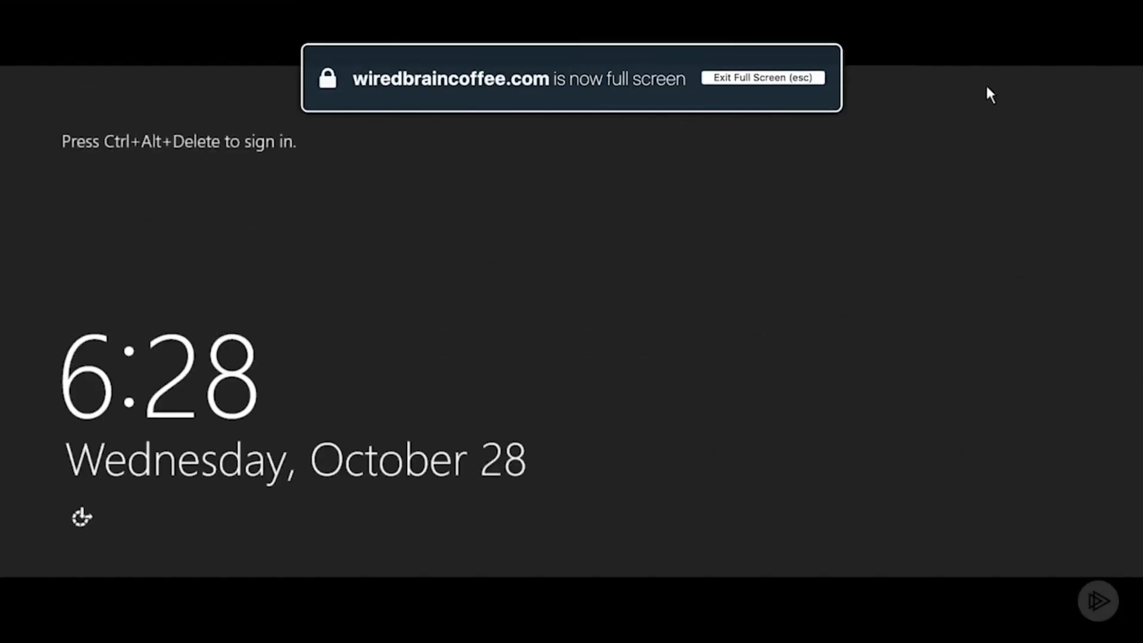
click(772, 81)
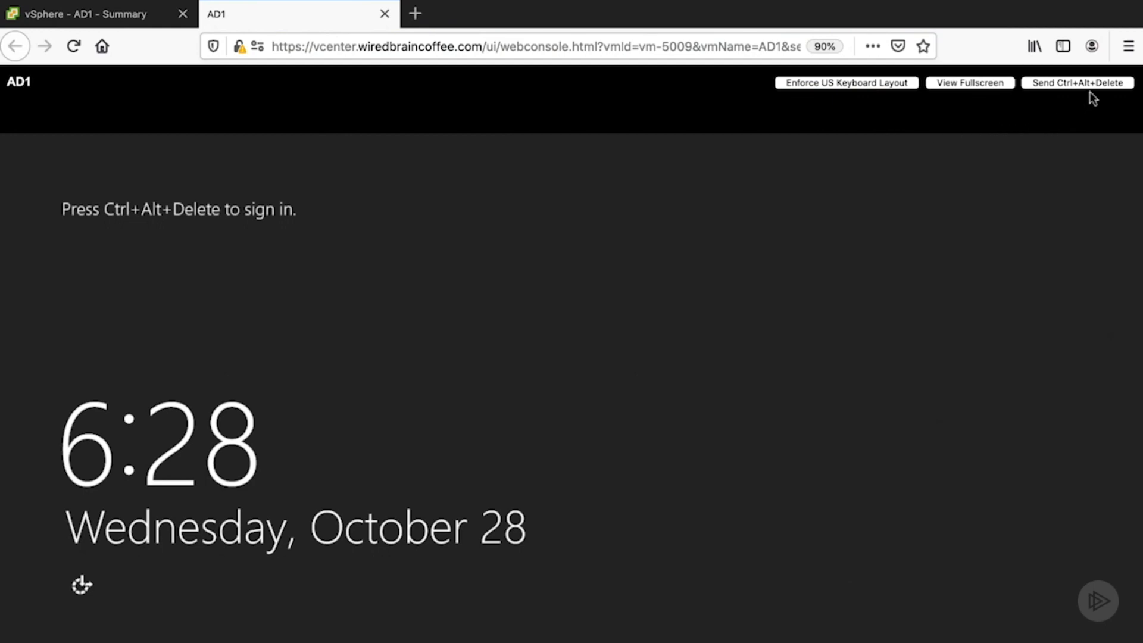
- Send Ctrl+Alt+Delete to the guest from the web console, show the user selection, and go back to the lock screen
click(1113, 86)
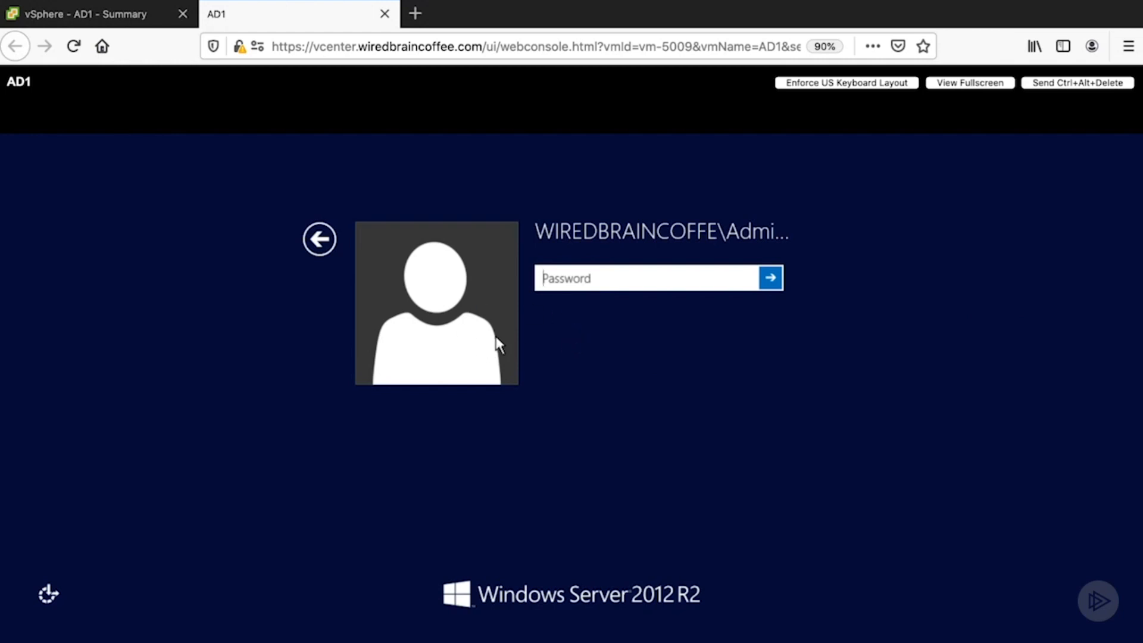
click(319, 241)
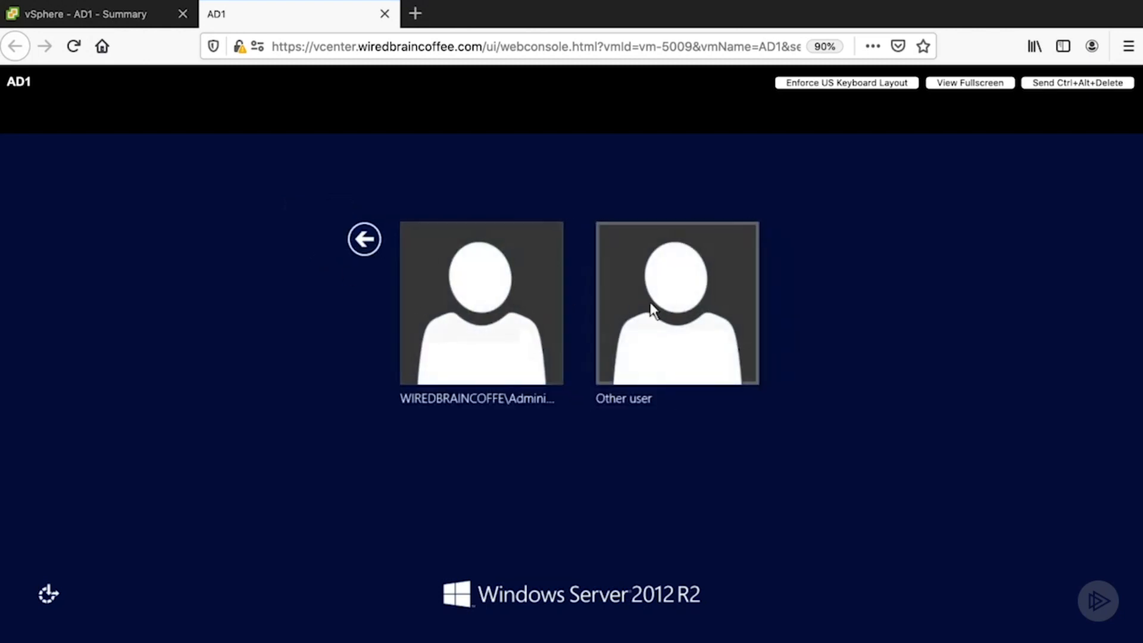
click(356, 243)
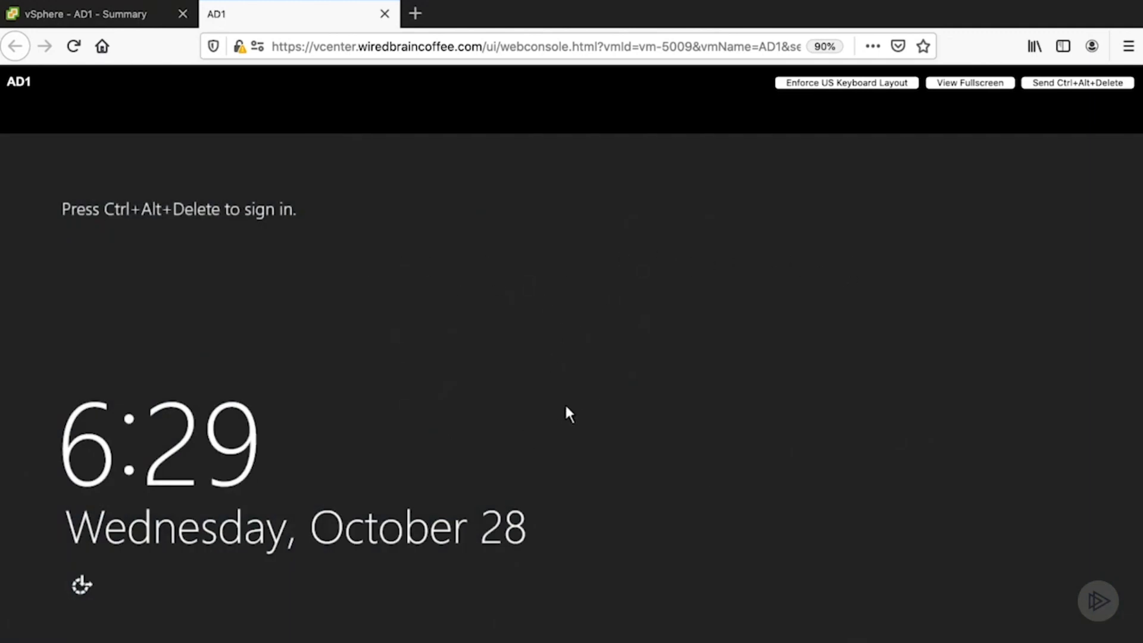
- Examine the VMware Tools details in AD1's summary and close them
click(102, 14)
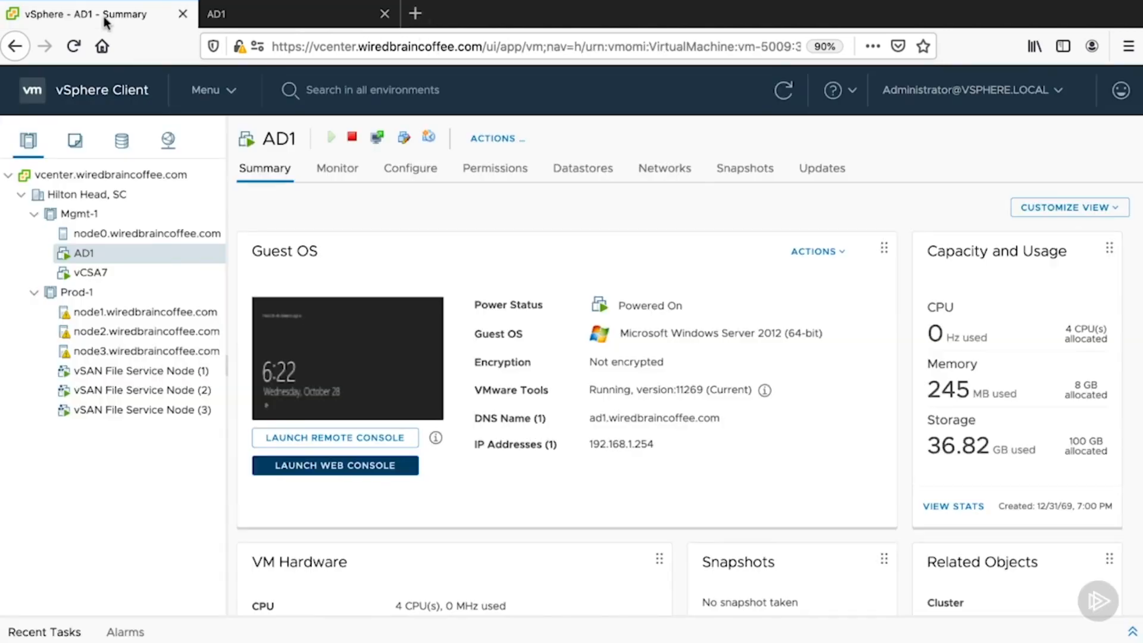
click(763, 394)
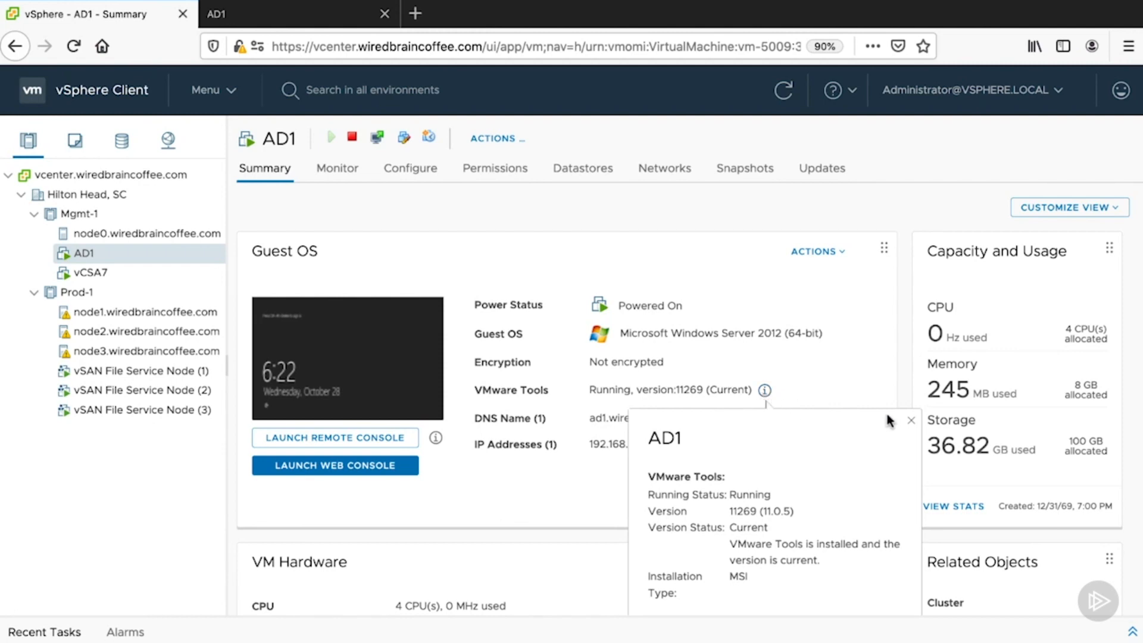
click(911, 423)
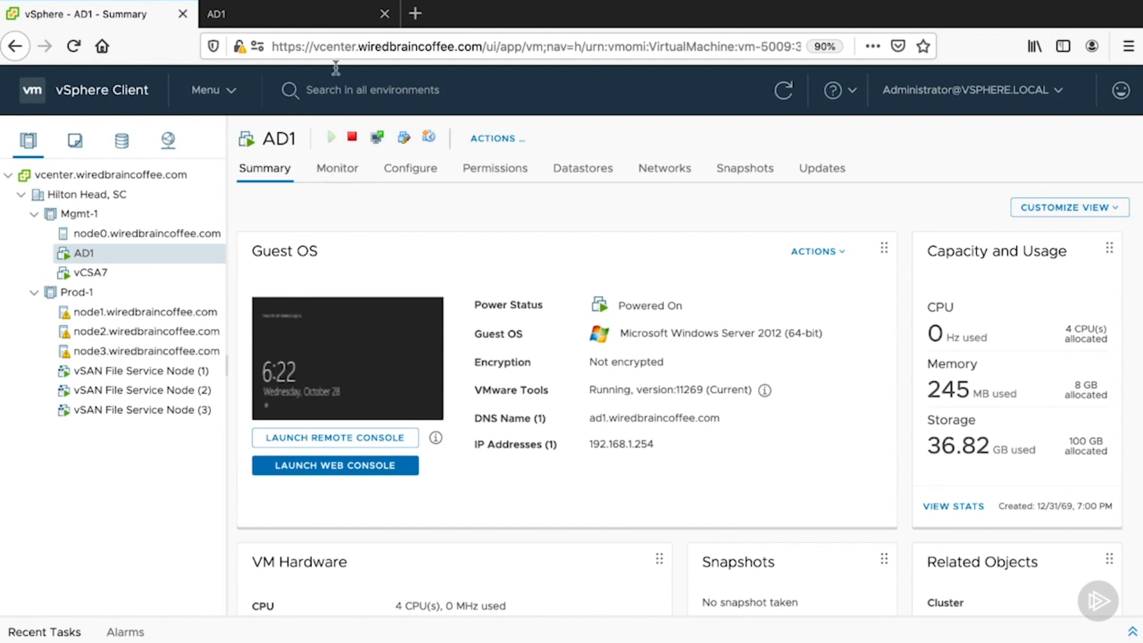
- Return to the AD1 web console, bring up the guest's sign-in prompt with Ctrl+Alt+Delete, and back out to the lock screen
click(262, 18)
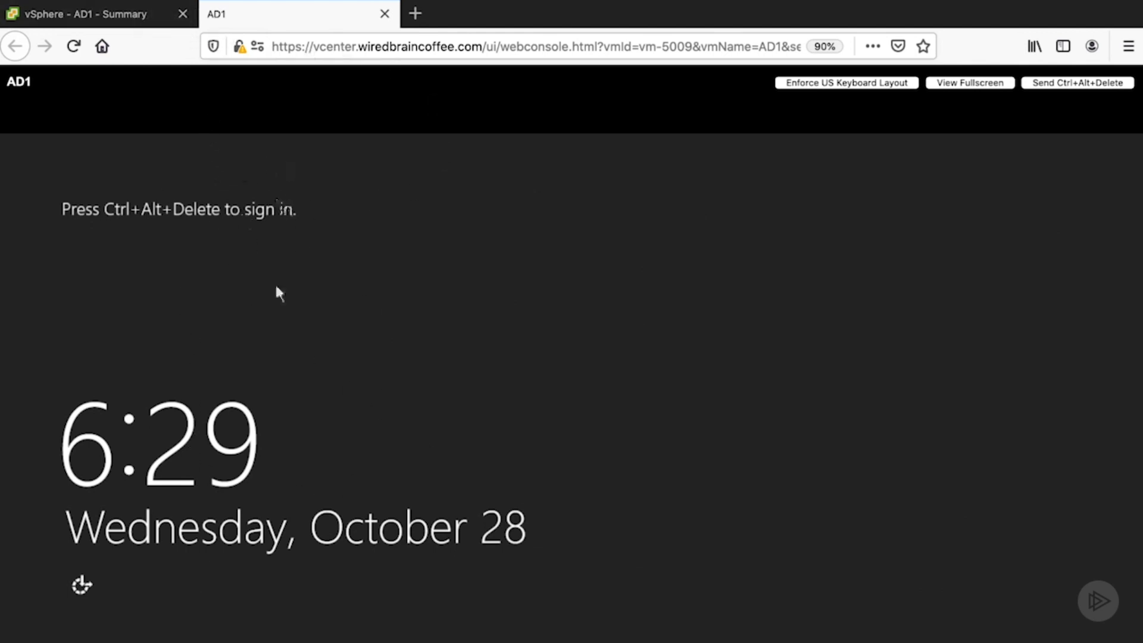
click(111, 14)
click(256, 15)
key(ctrl+alt+Delete)
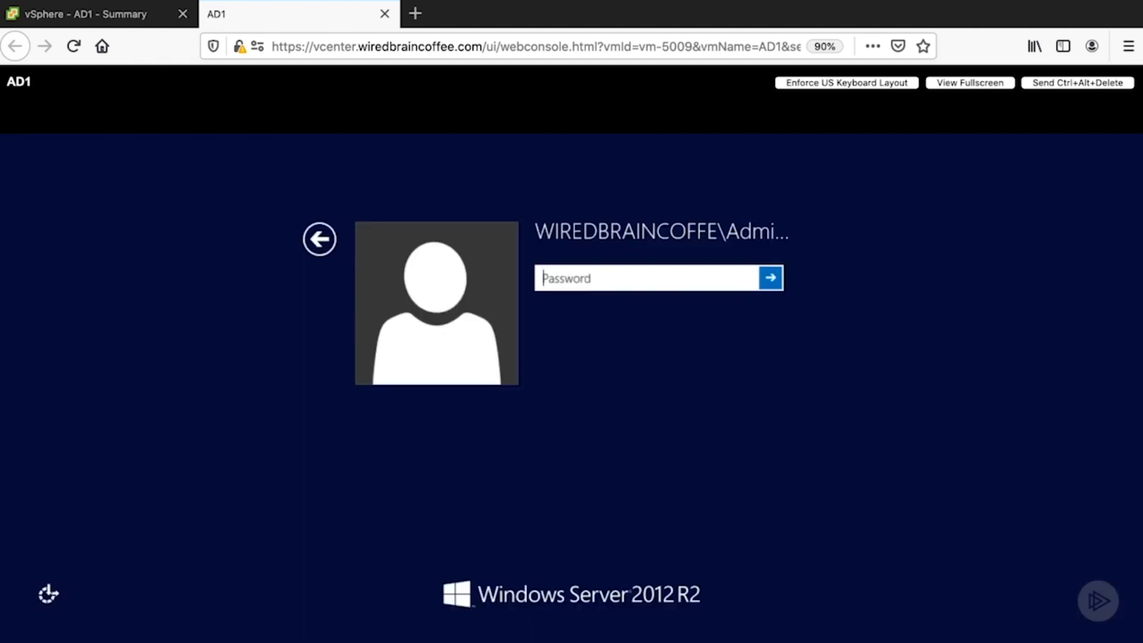
click(142, 18)
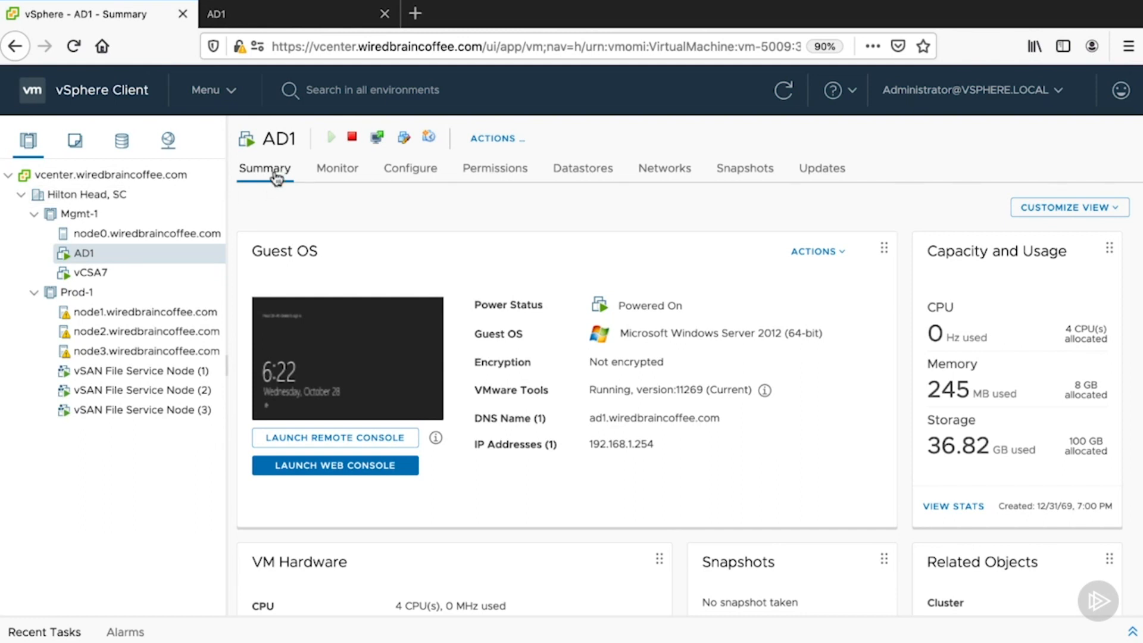
click(320, 15)
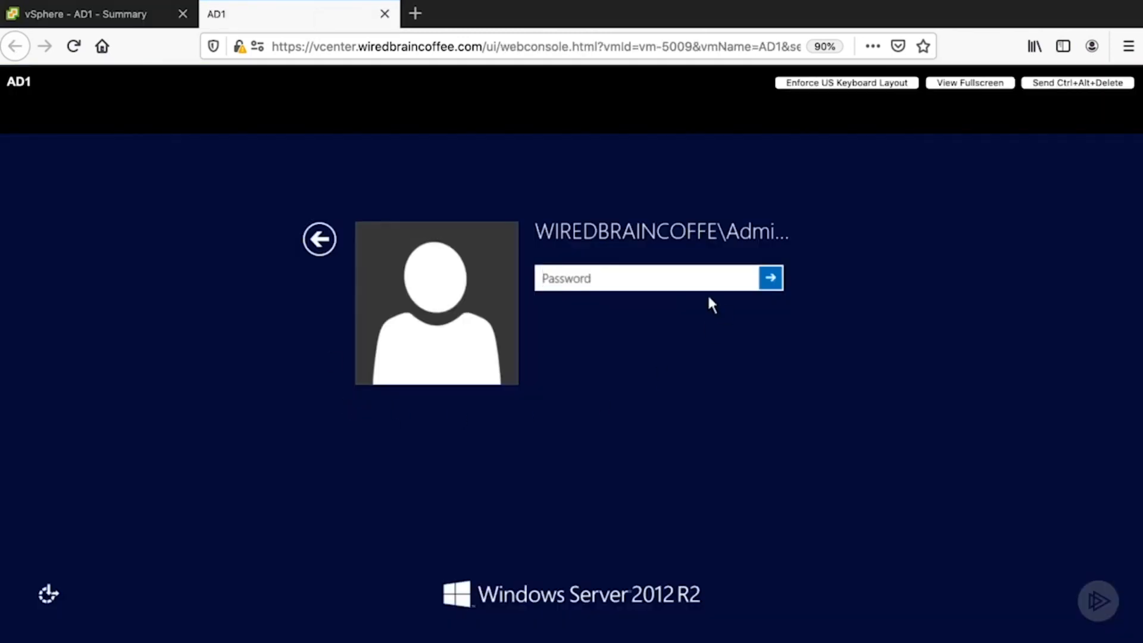
click(327, 245)
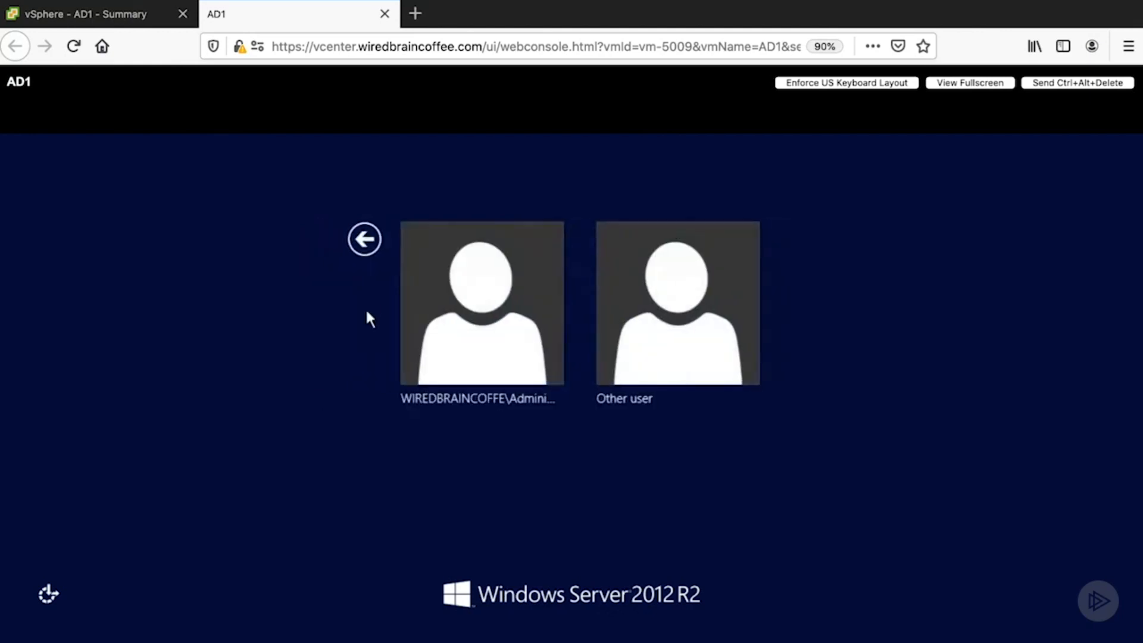
click(364, 238)
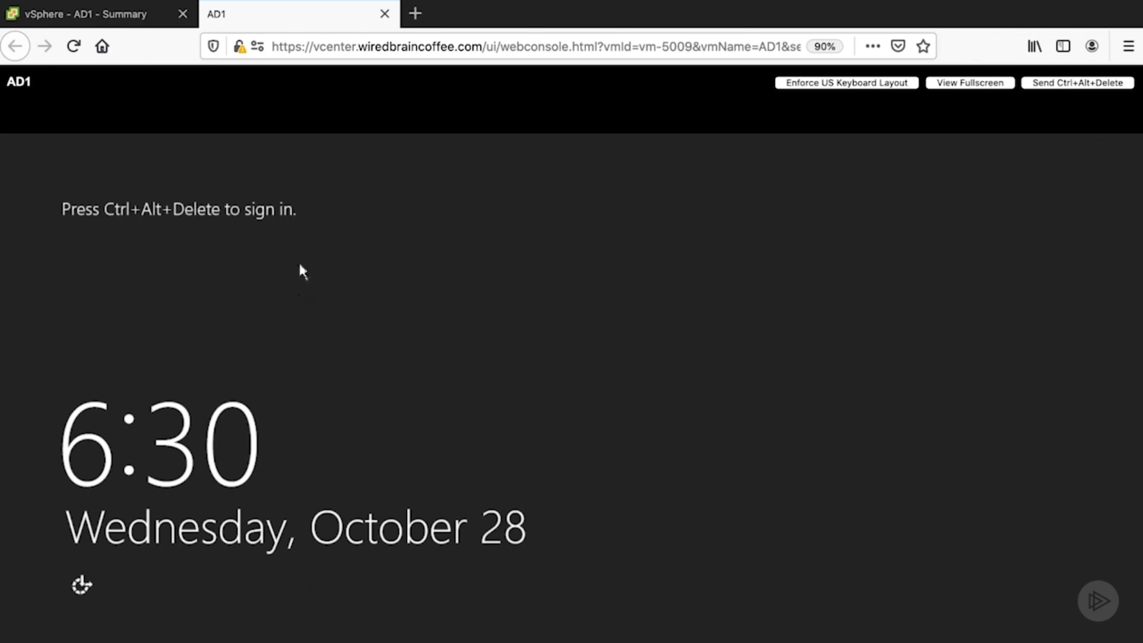
- Switch to VMware Remote Console, send Ctrl+Alt+Delete to the AD1 guest, and release the mouse from the console
key(super+Tab)
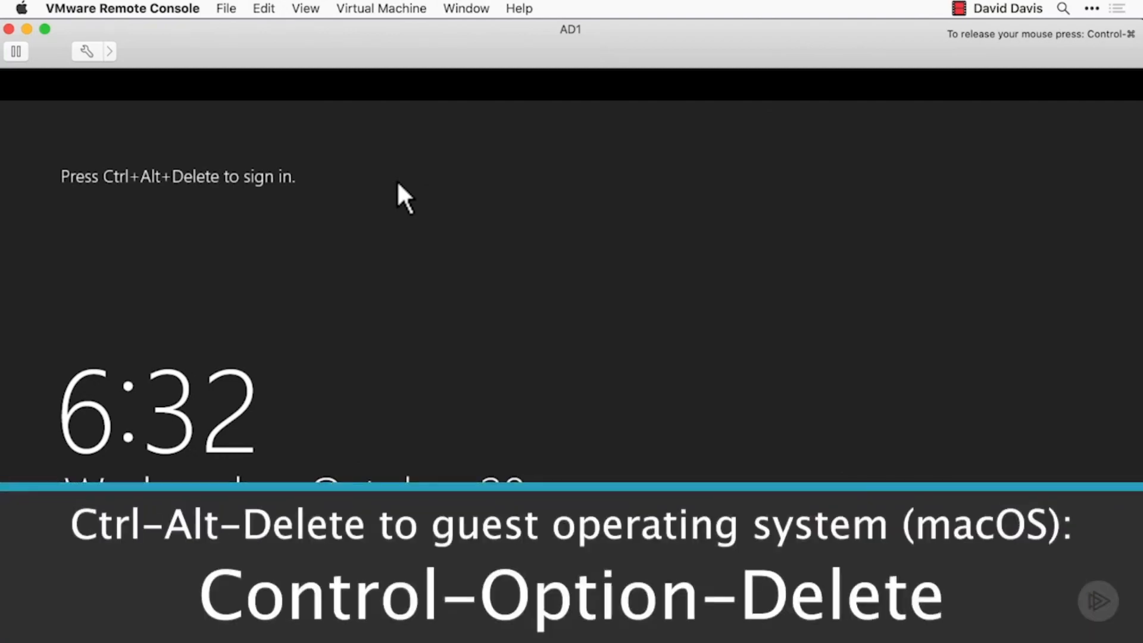
key(ctrl+alt+Delete)
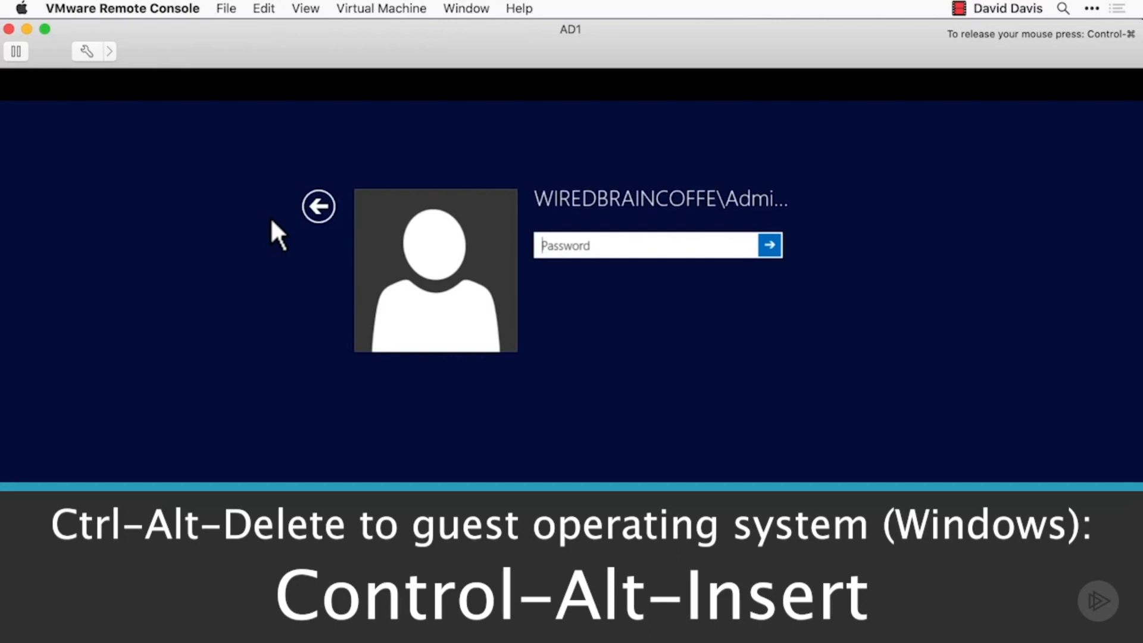
click(204, 216)
key(ctrl+super)
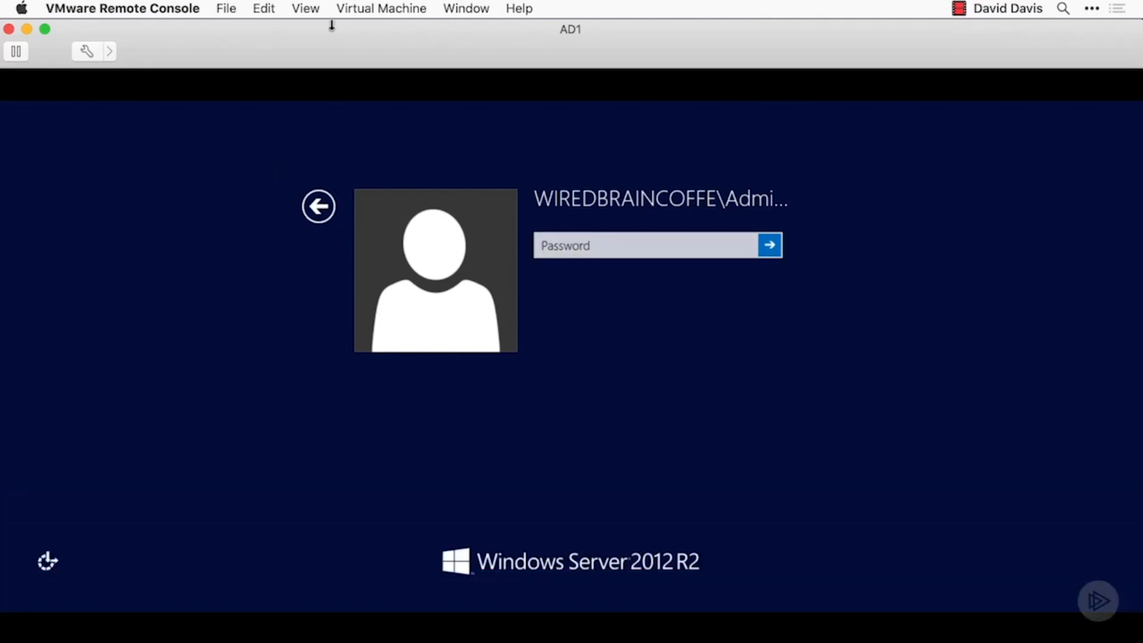
- Show the AD1 remote console in full screen and return it to its window
click(310, 8)
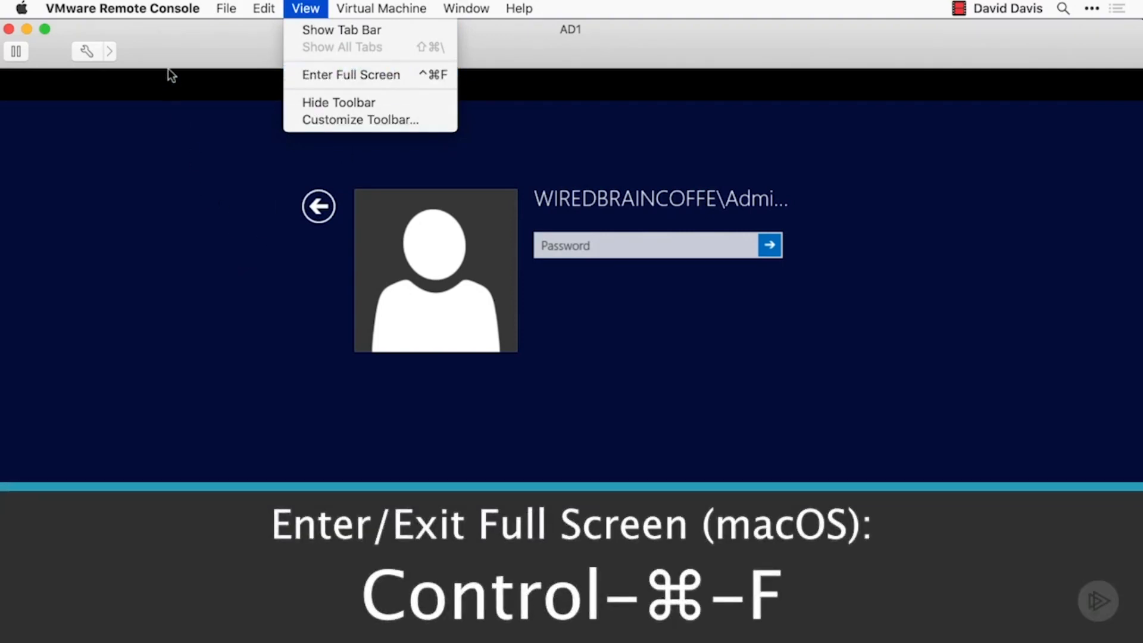
key(ctrl+super+f)
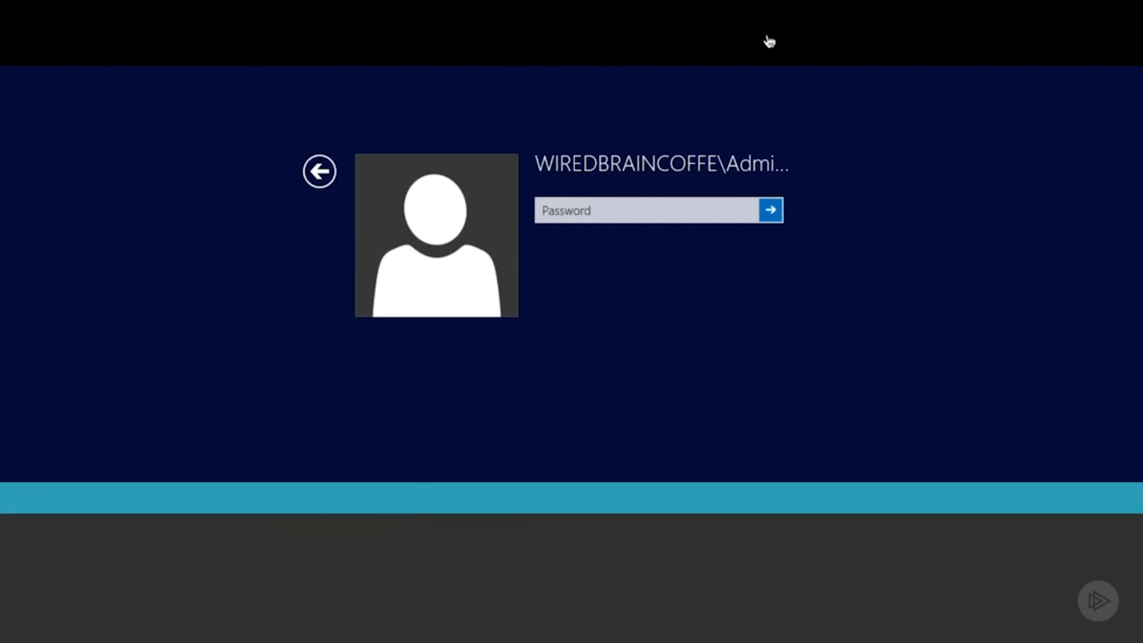
key(ctrl+super+f)
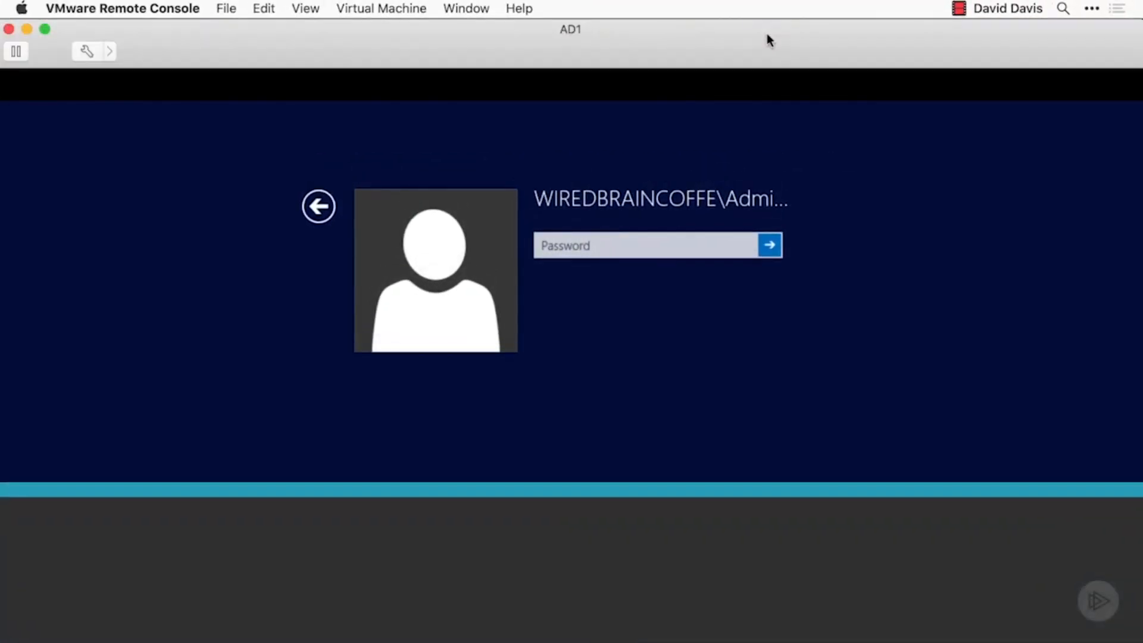
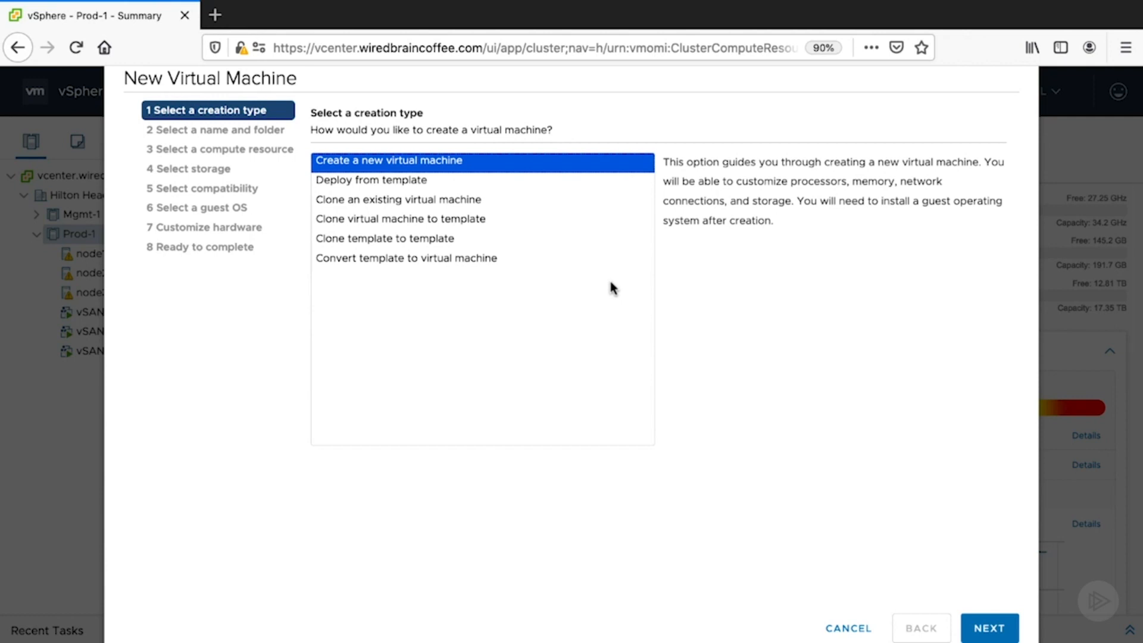
- Review the available virtual machine creation types and proceed with creating a new virtual machine
click(317, 189)
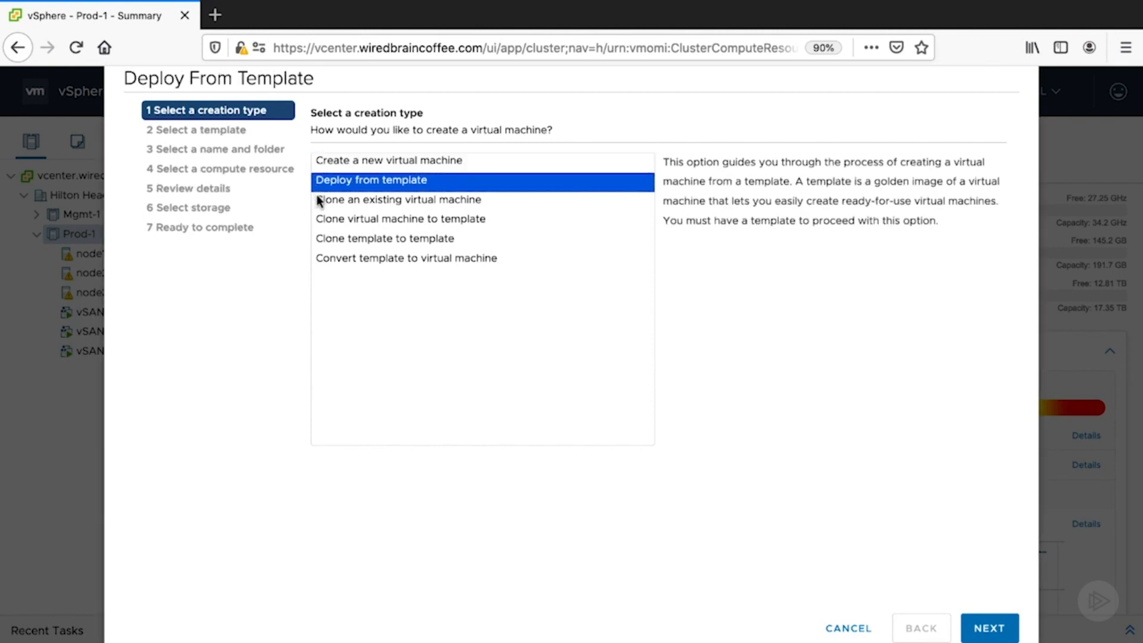
click(318, 206)
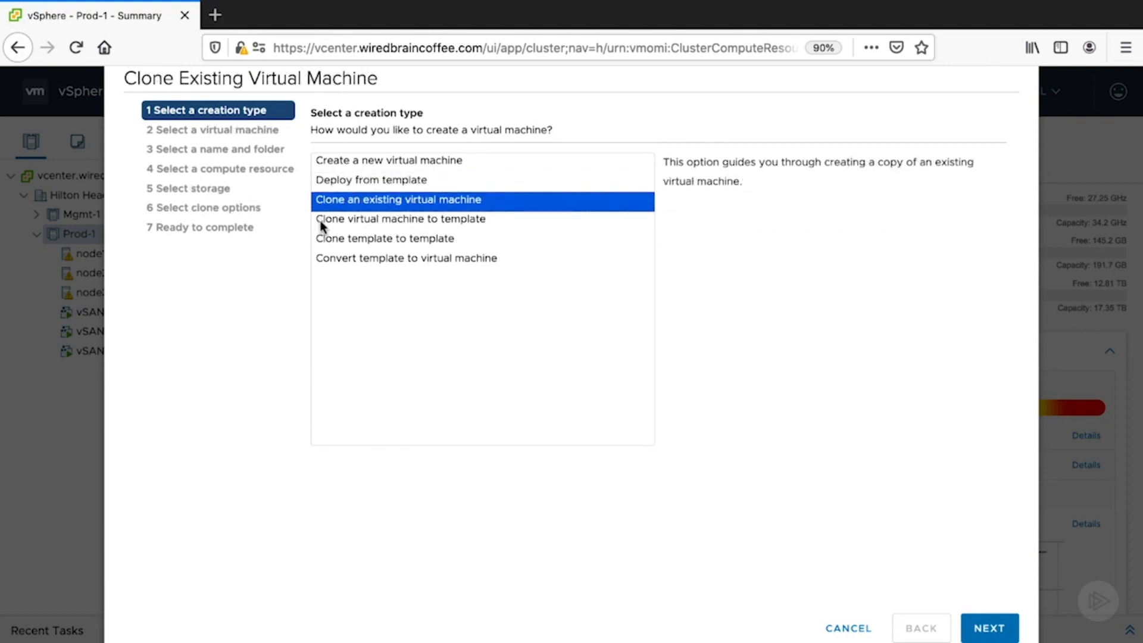
click(320, 222)
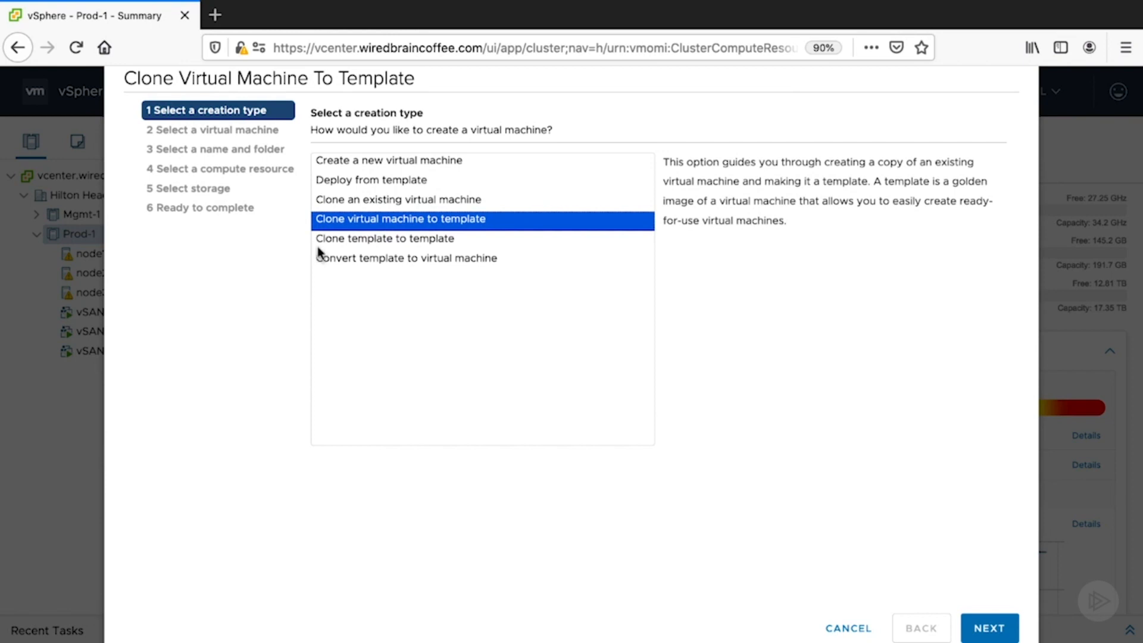
click(317, 244)
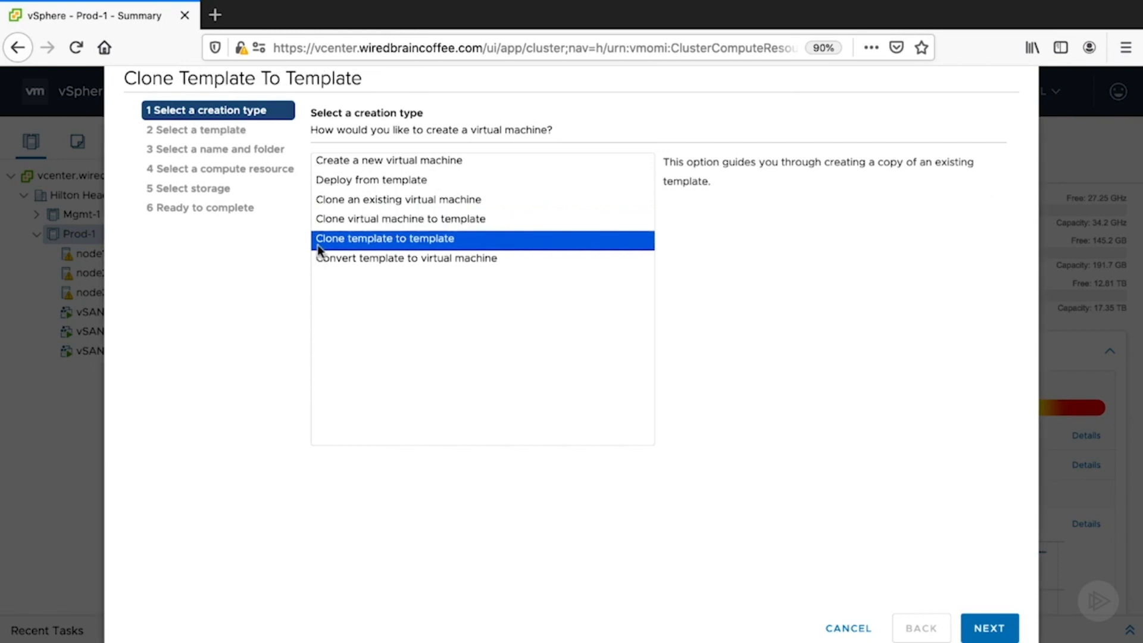
click(327, 262)
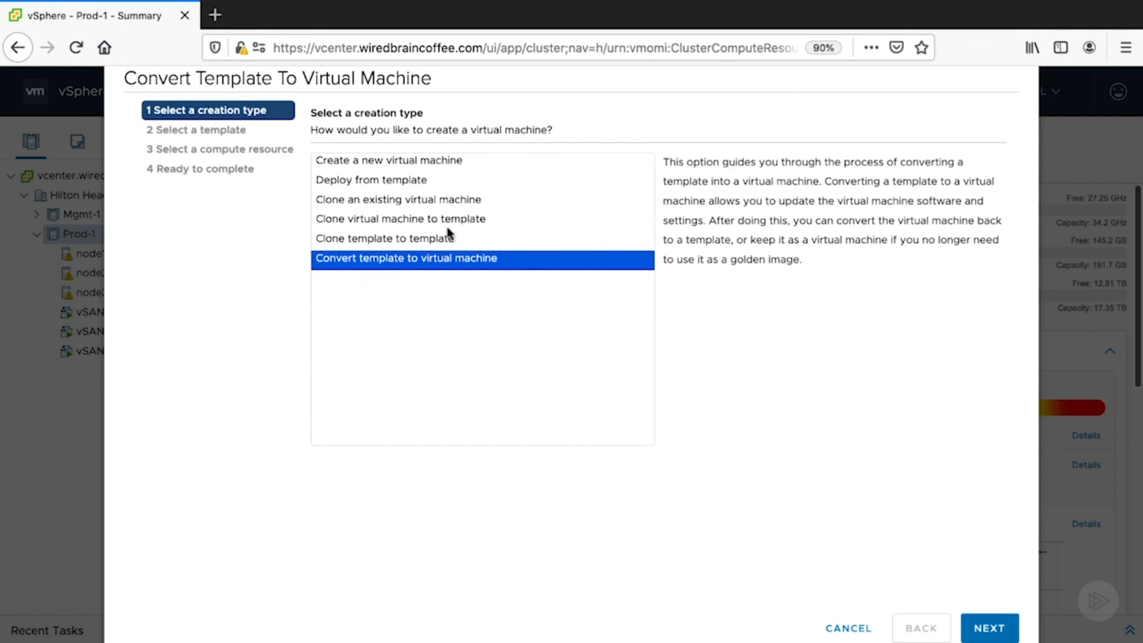
click(461, 159)
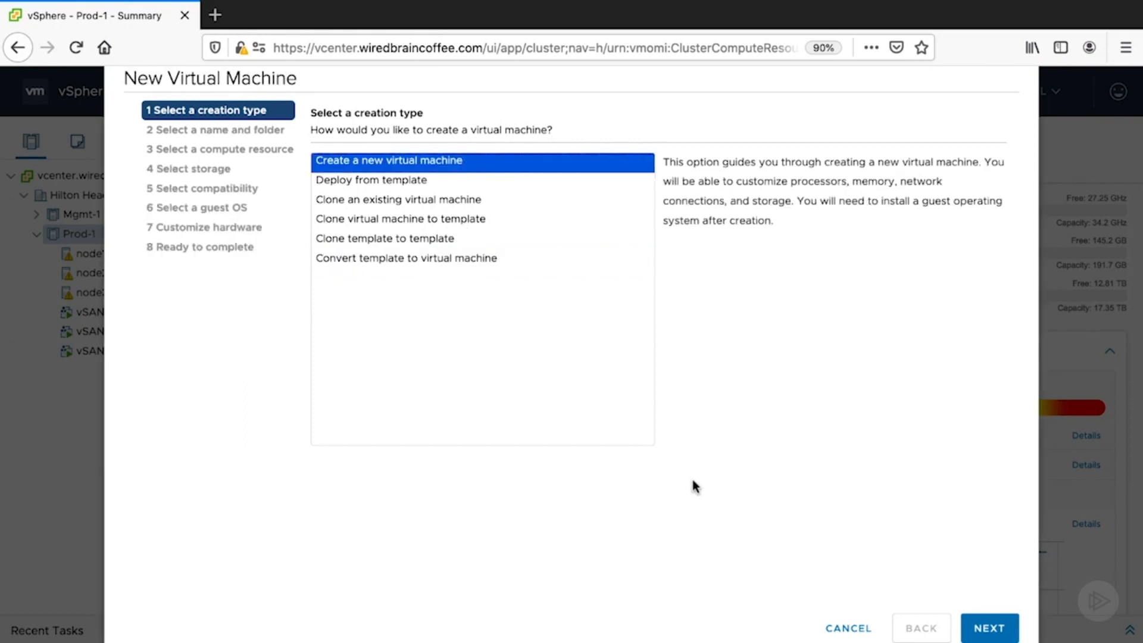
click(989, 628)
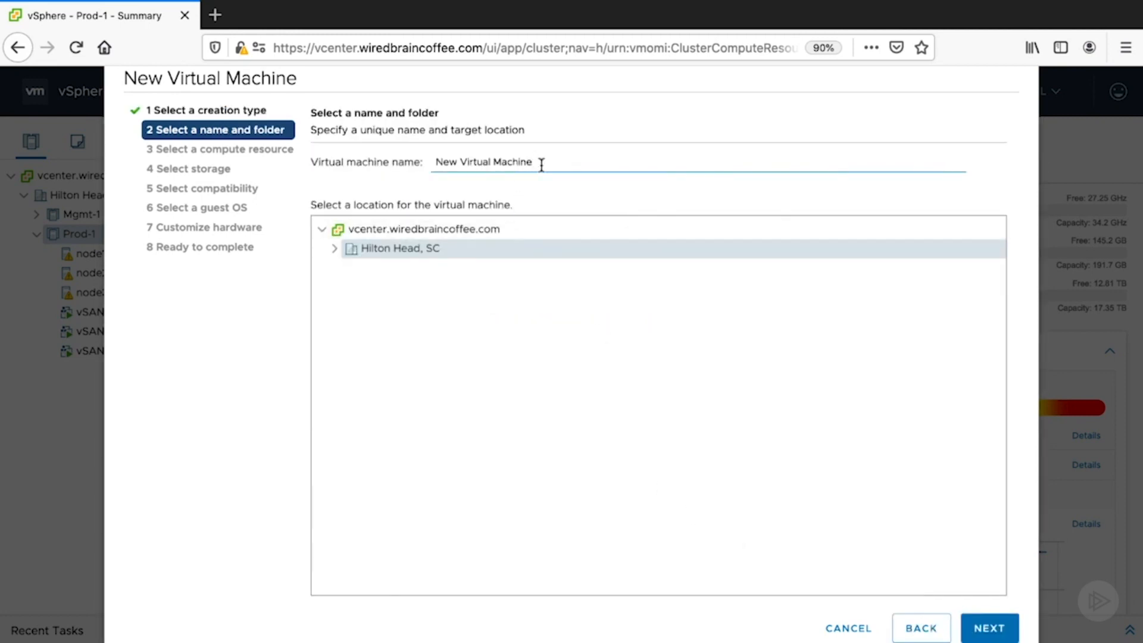
- Name the virtual machine WEB-WIN-1 and accept the Hilton Head, SC datacenter as its location
drag(528, 162, 373, 160)
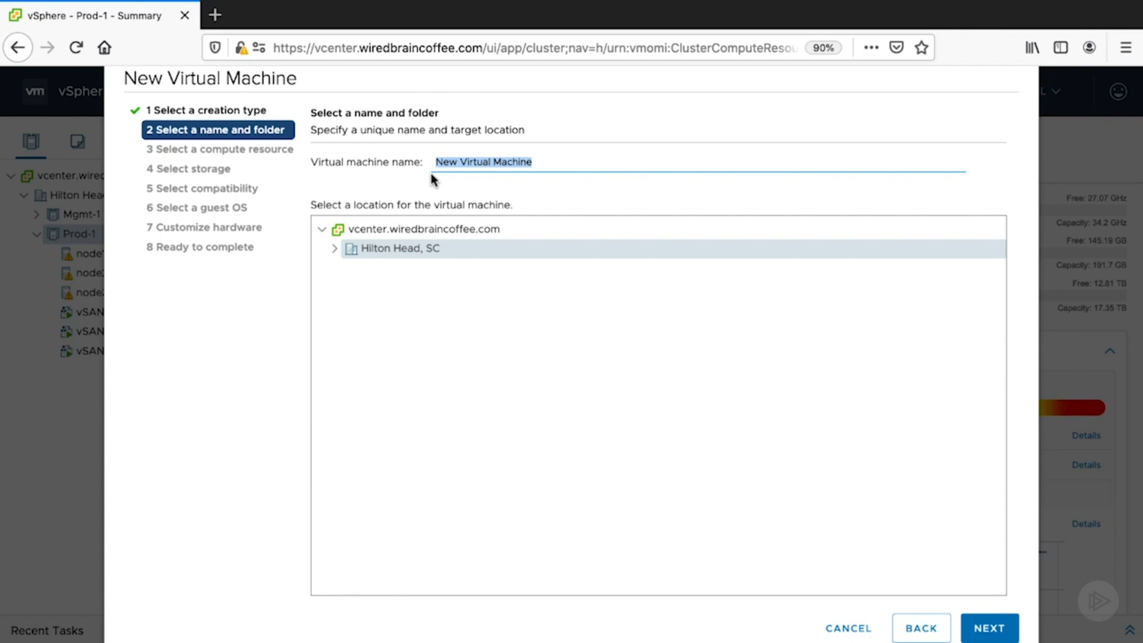
text(WEB-WIN)
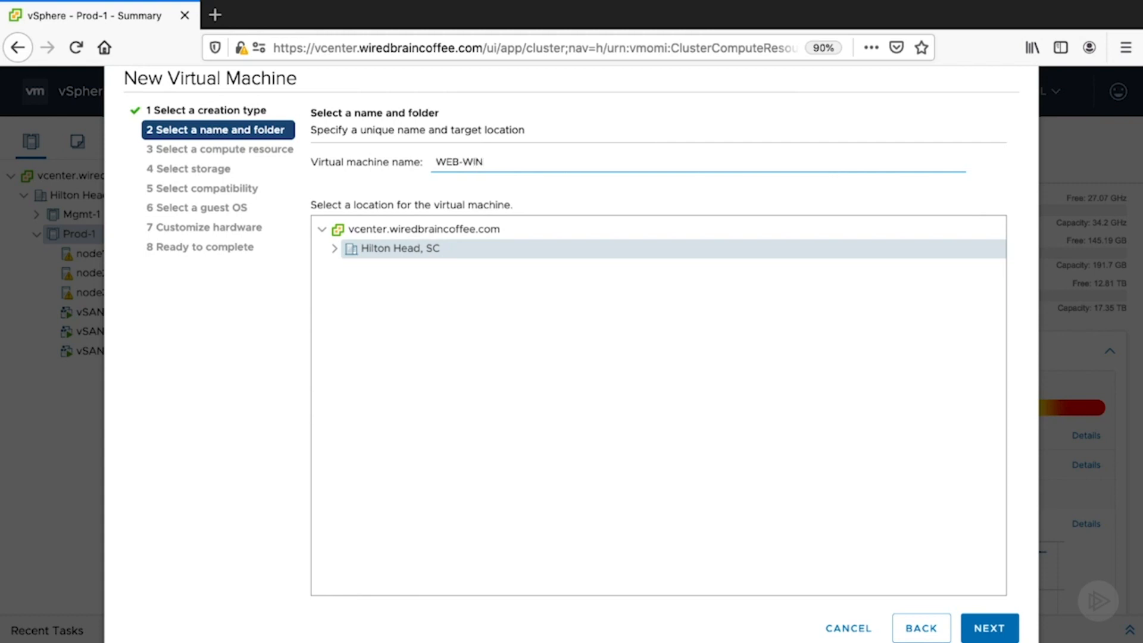
text(-1)
click(335, 251)
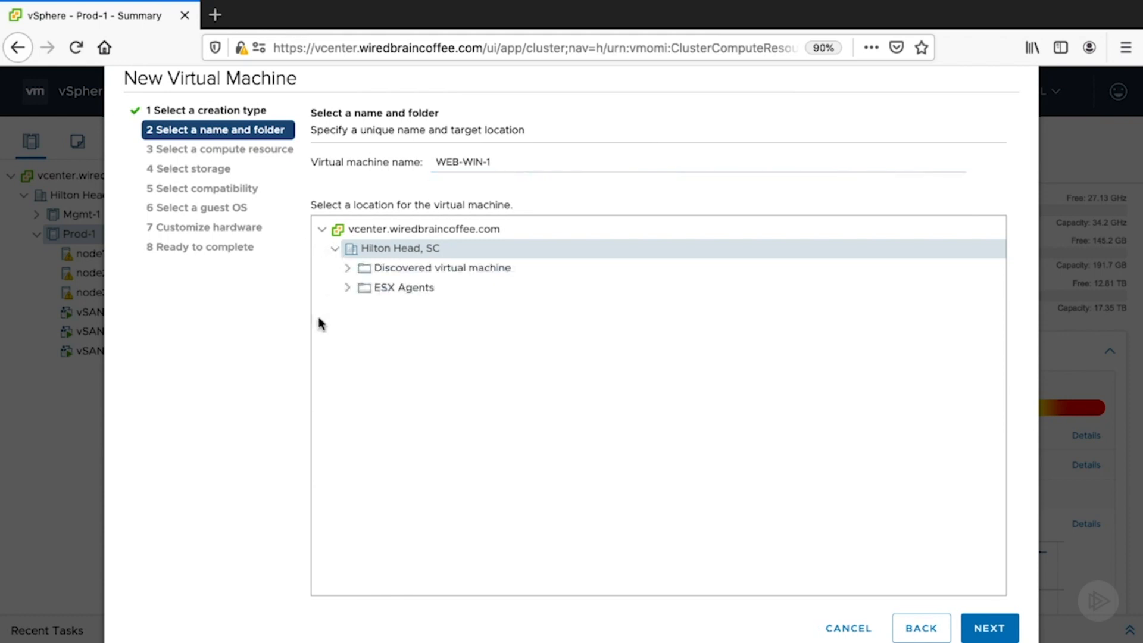
click(335, 250)
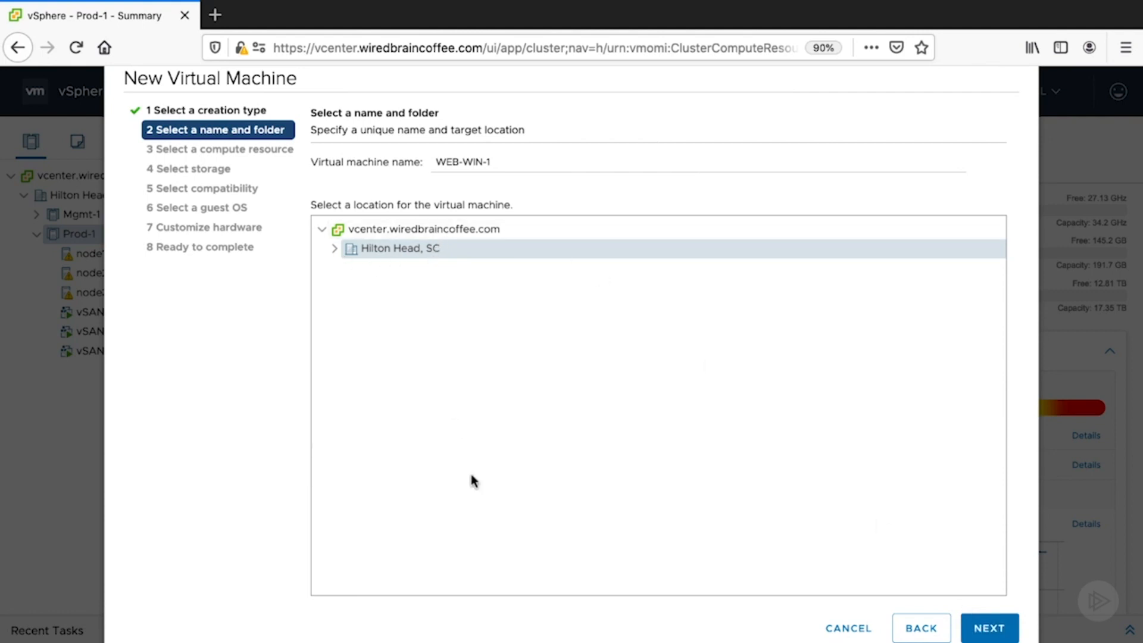
click(1012, 631)
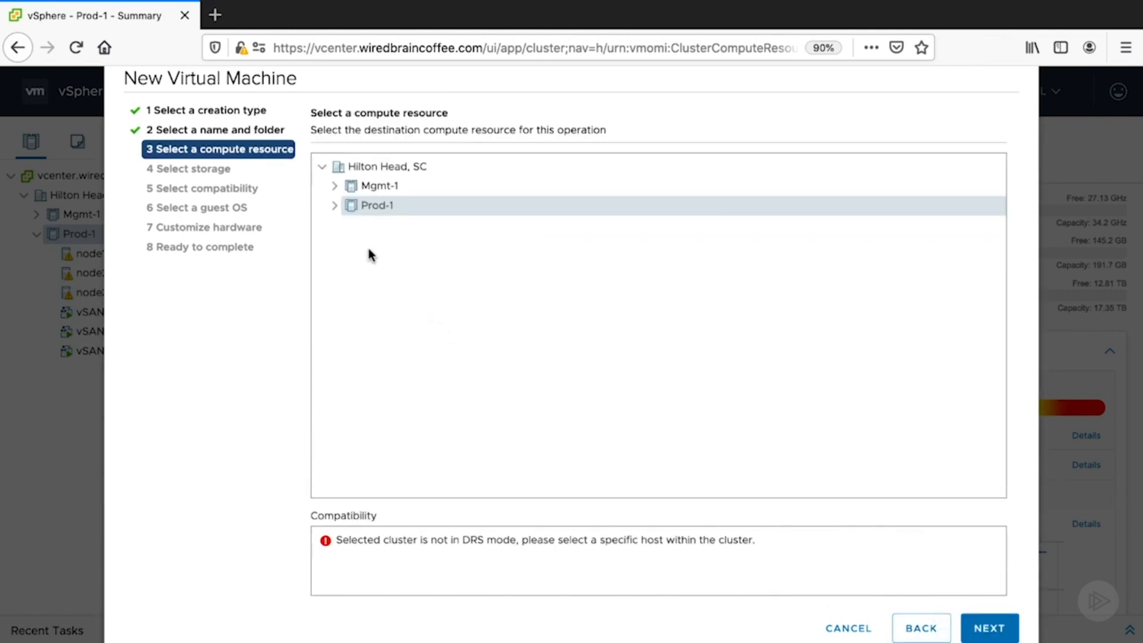
- Select node1.wiredbraincoffee.com in the Prod-1 cluster as the compute resource and vsanDatastore as the storage
click(334, 187)
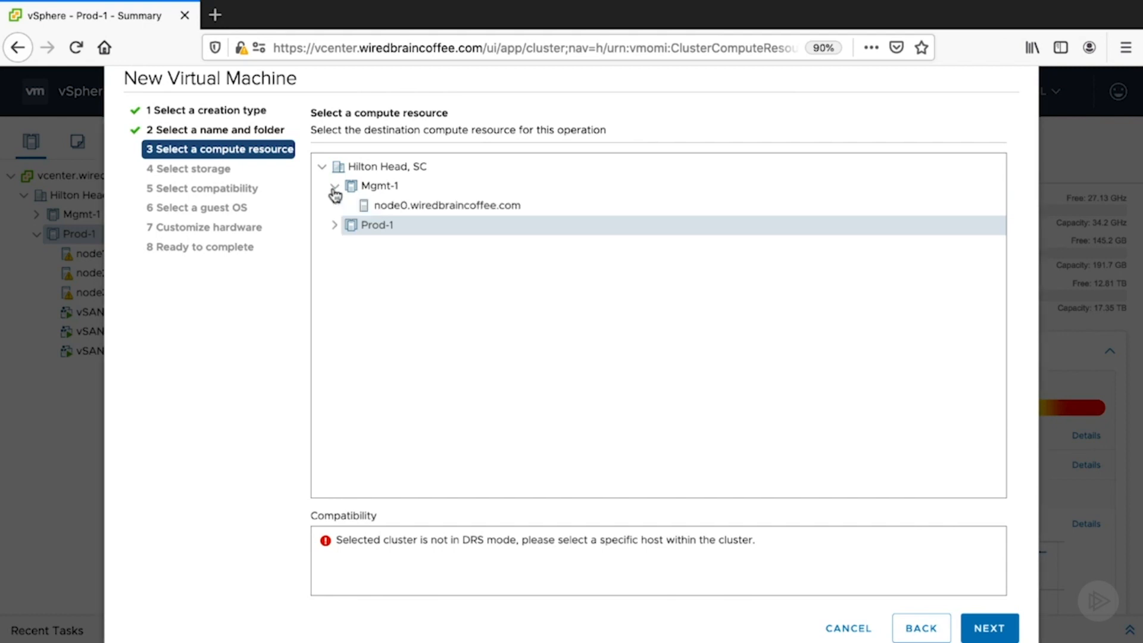
click(334, 226)
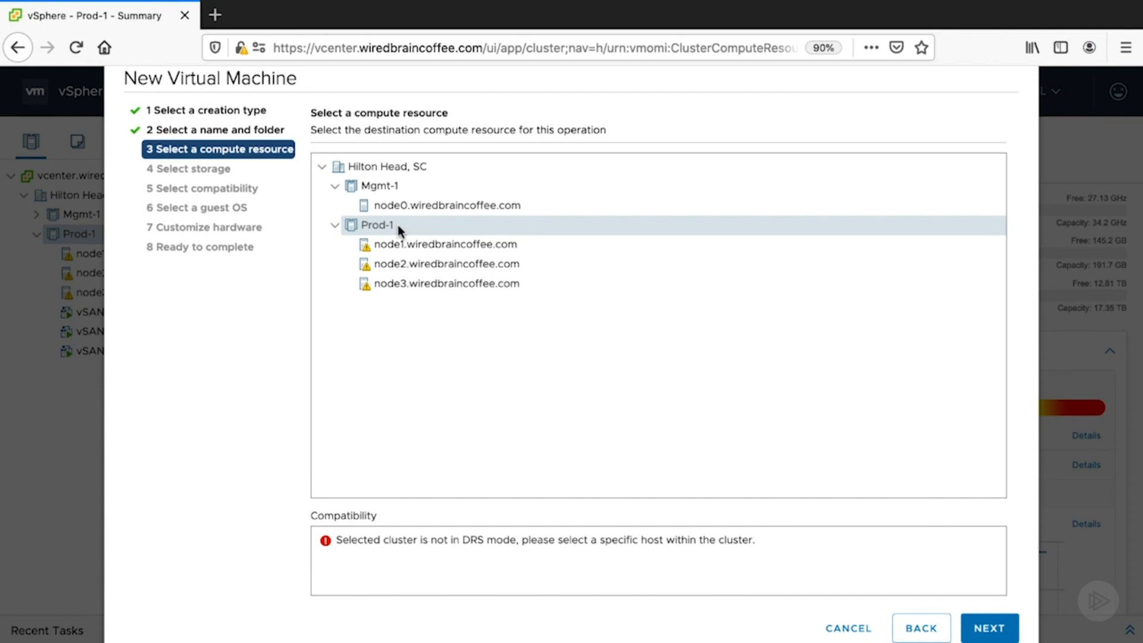
click(415, 242)
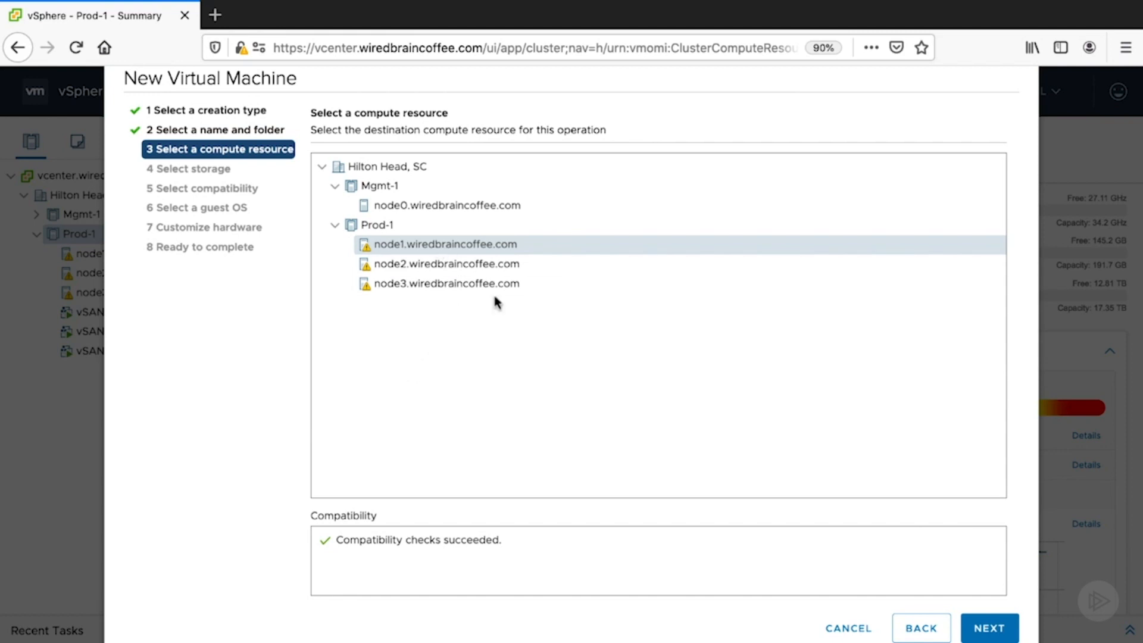
click(991, 628)
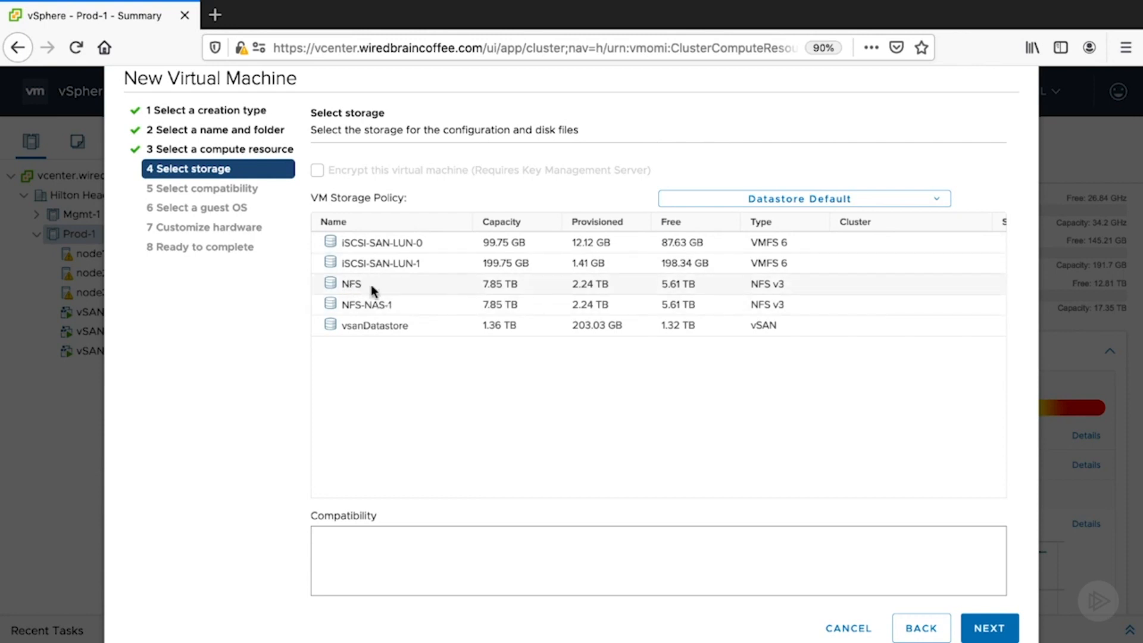
click(365, 327)
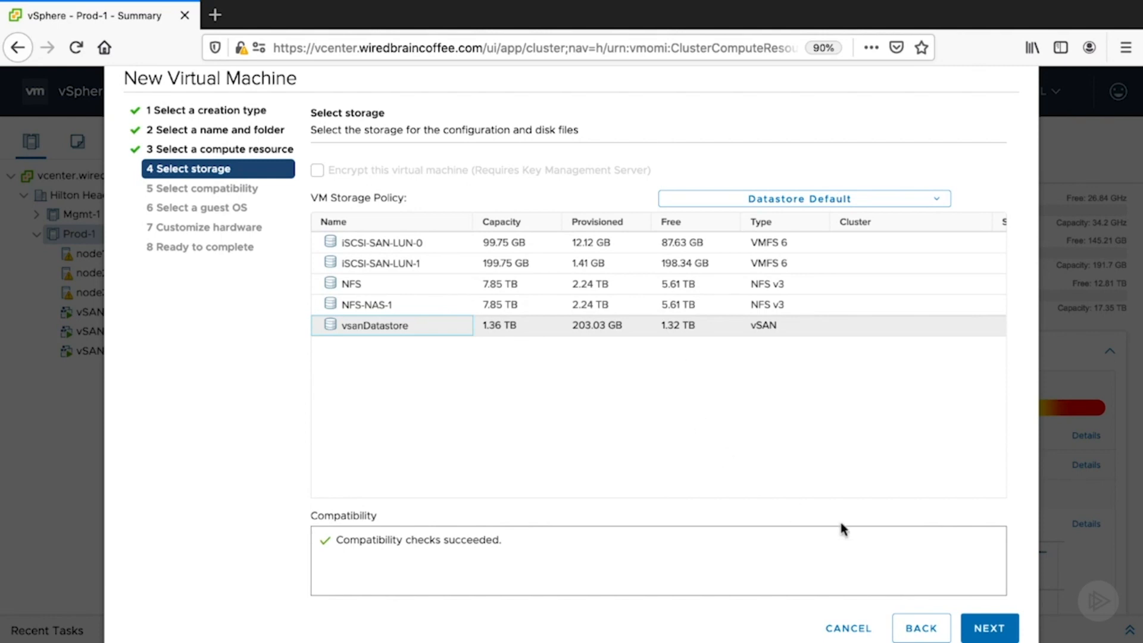
click(988, 628)
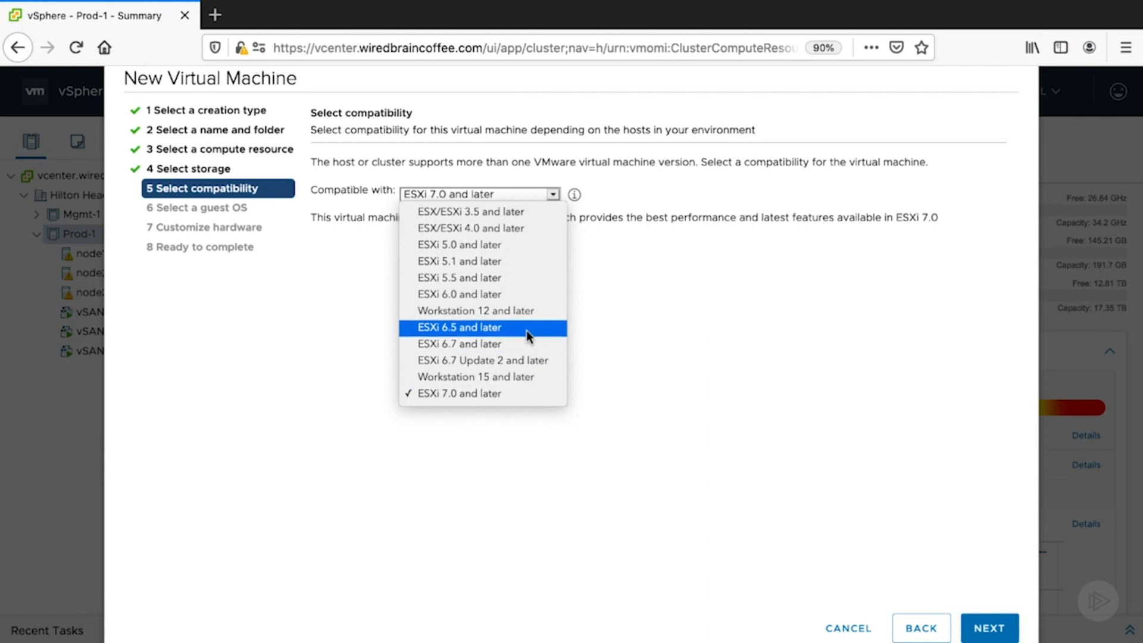
- Review the compatibility versions and accept ESXi 7.0 and later for the virtual machine
key(Escape)
click(552, 194)
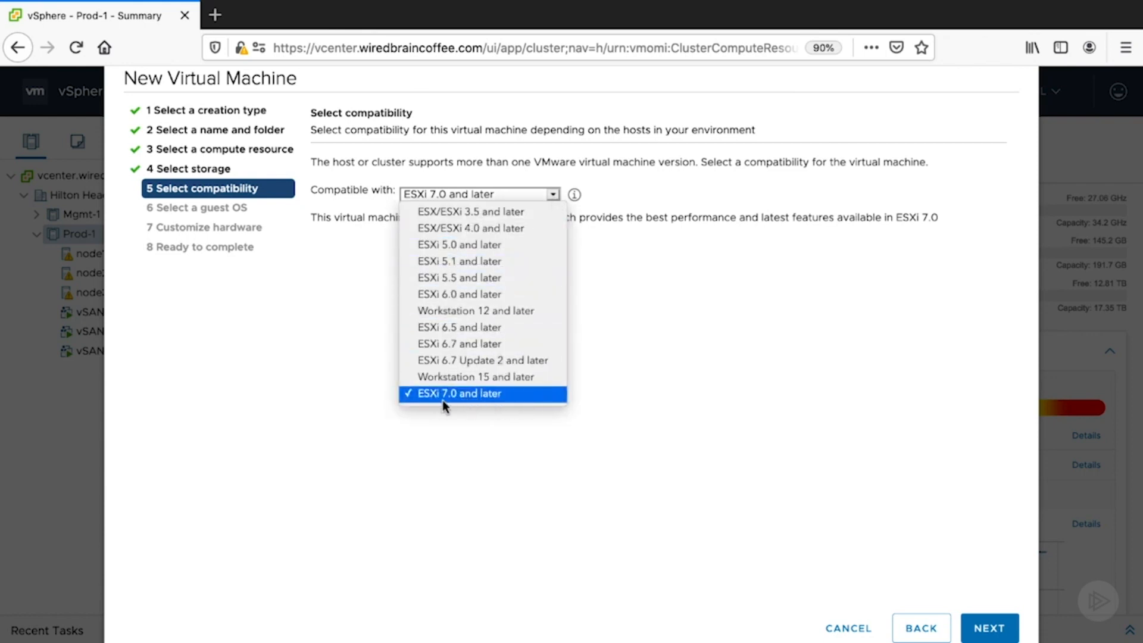
click(625, 393)
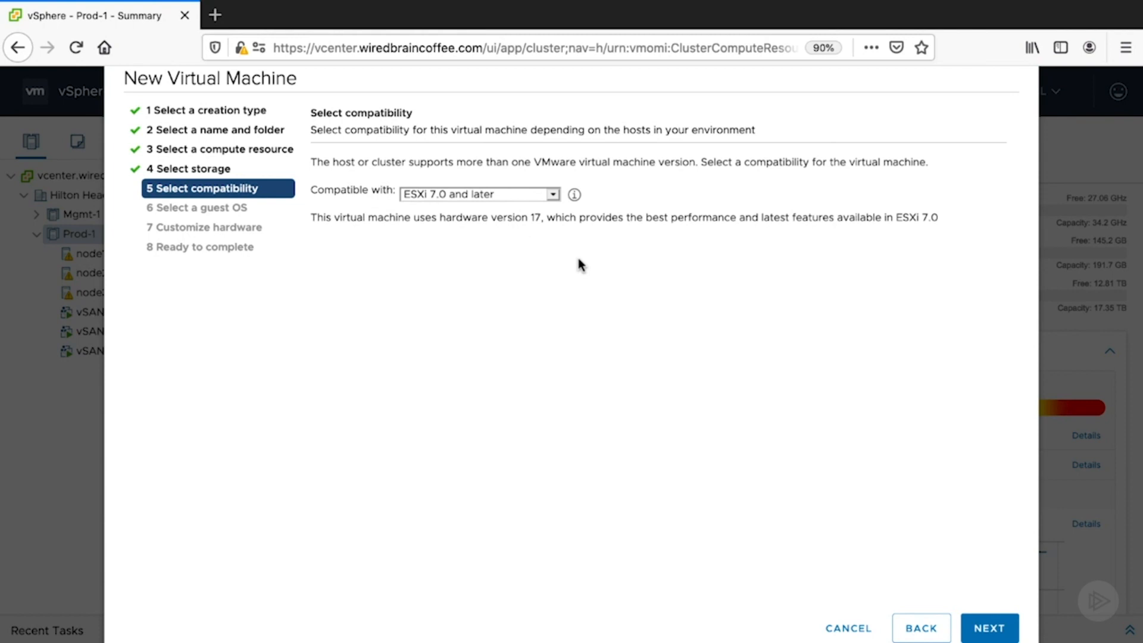
click(553, 196)
click(553, 195)
click(989, 628)
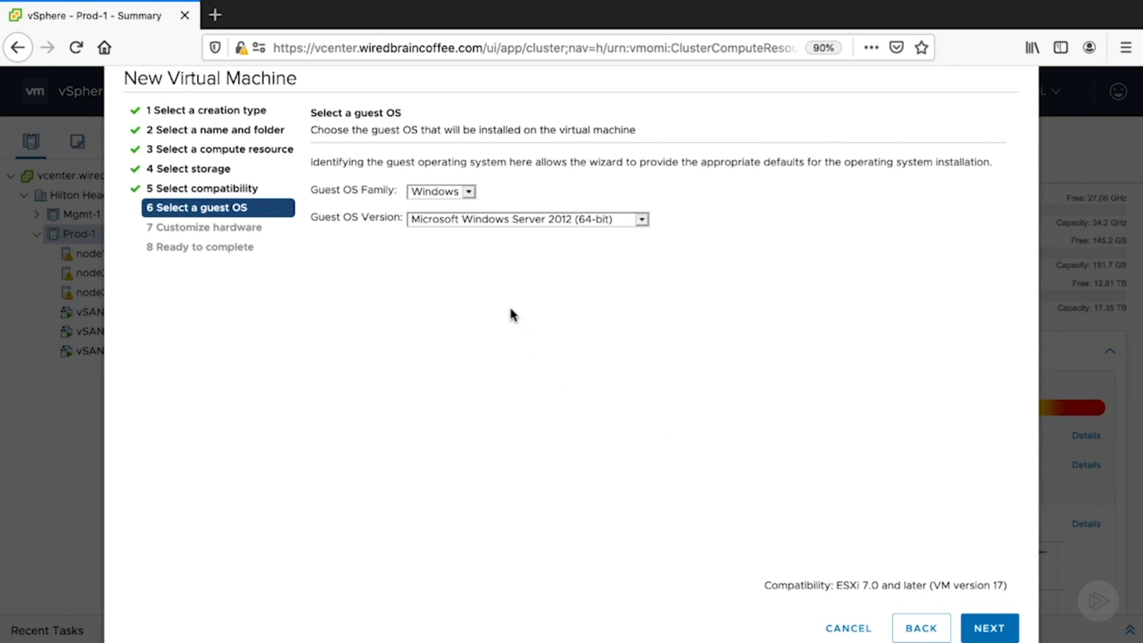
- Switch the guest OS family to Other, look through its supported OS versions, and return the family to Windows
click(469, 192)
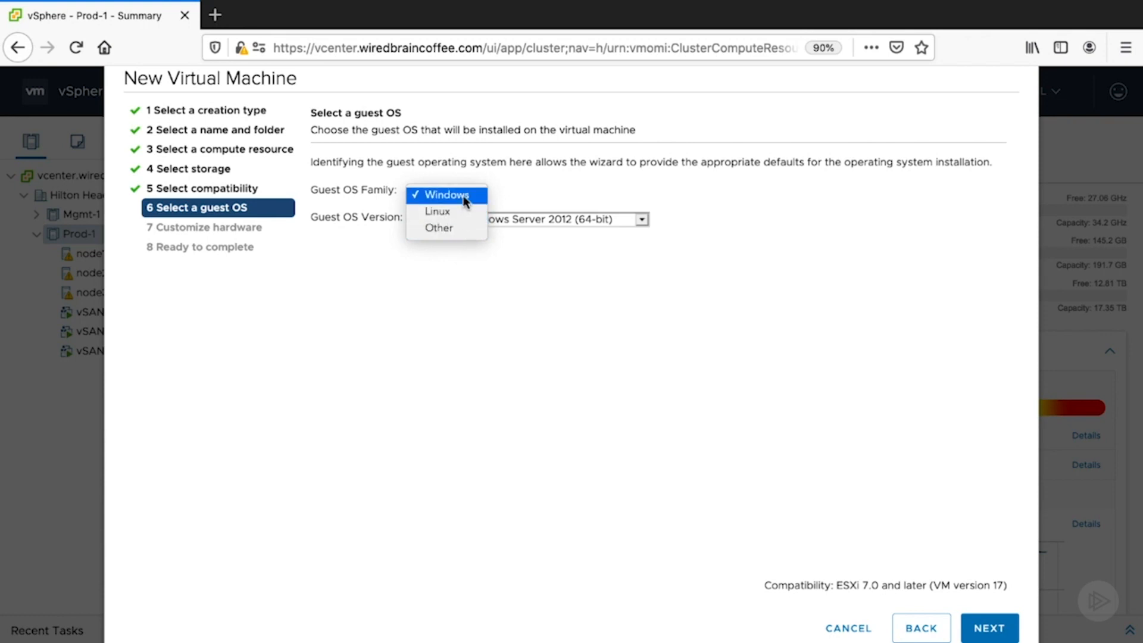
click(462, 231)
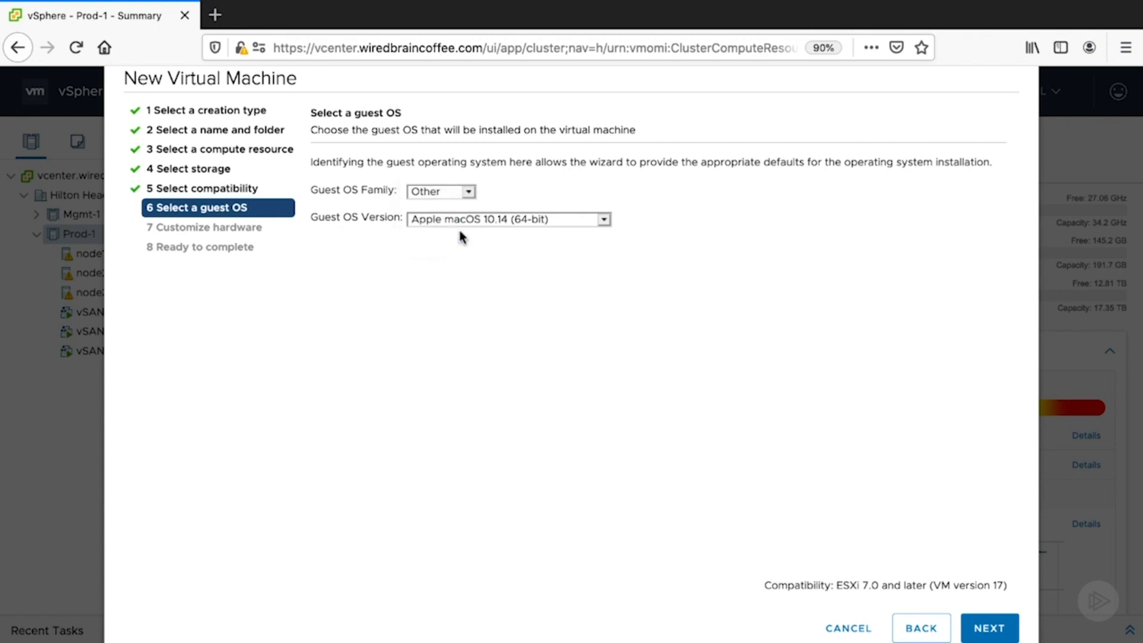
click(604, 220)
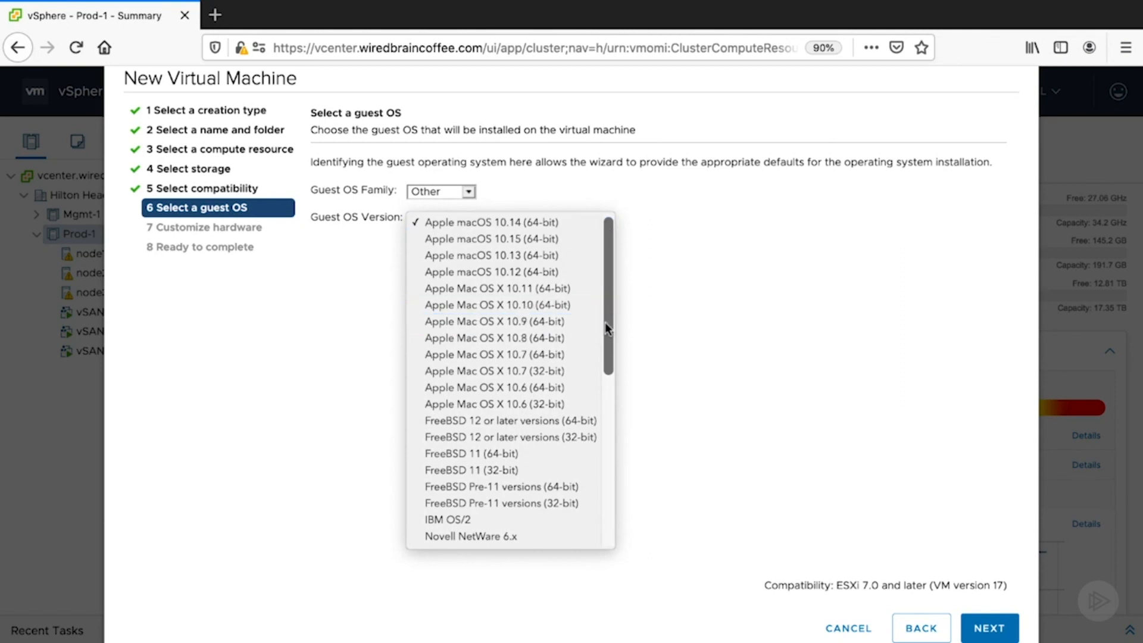
drag(605, 323, 606, 341)
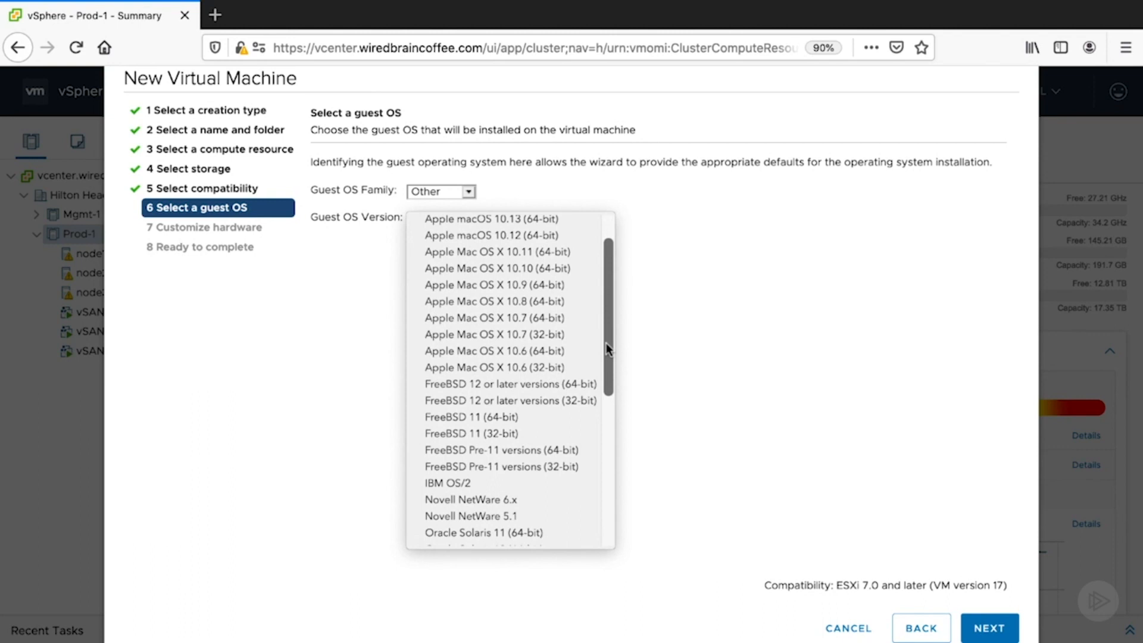
scroll(569, 480, down, 2)
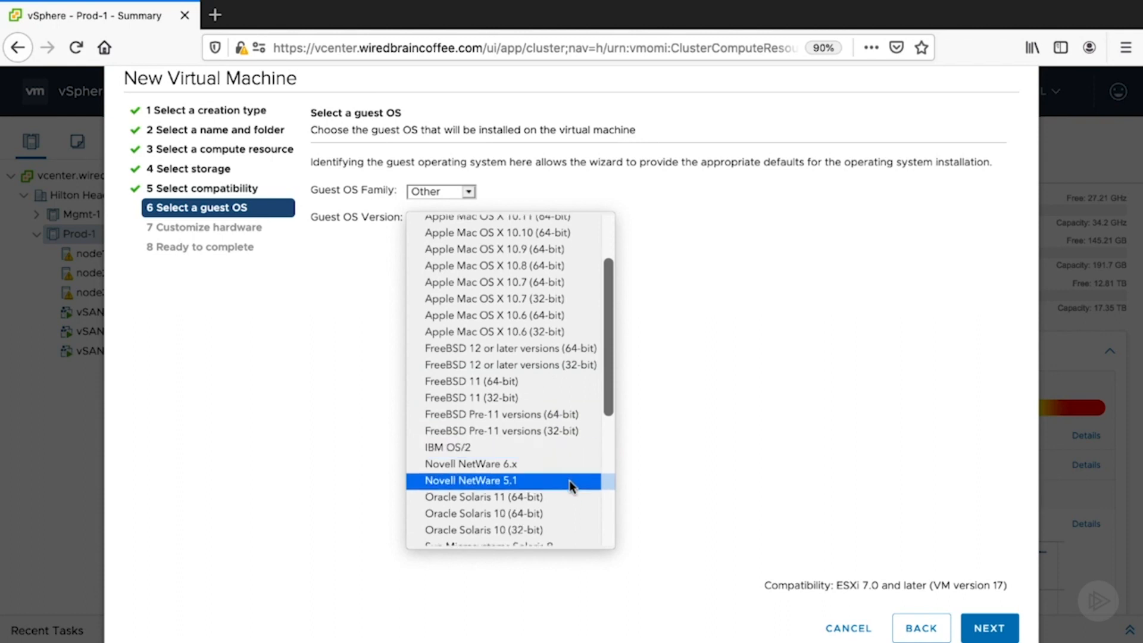
scroll(551, 433, down, 3)
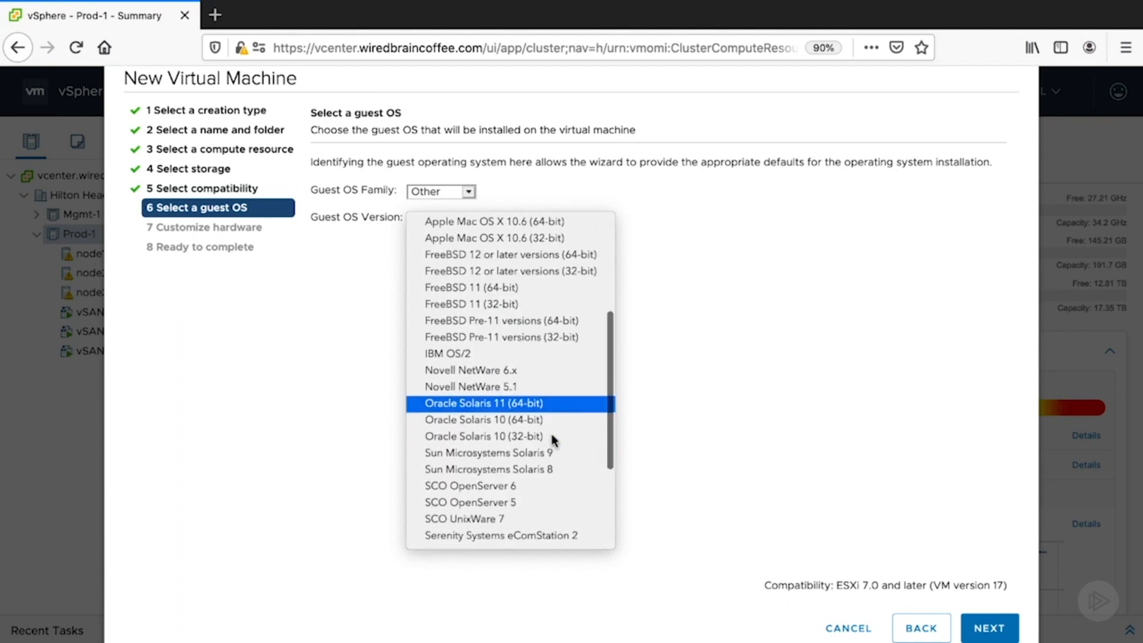
scroll(551, 434, down, 1)
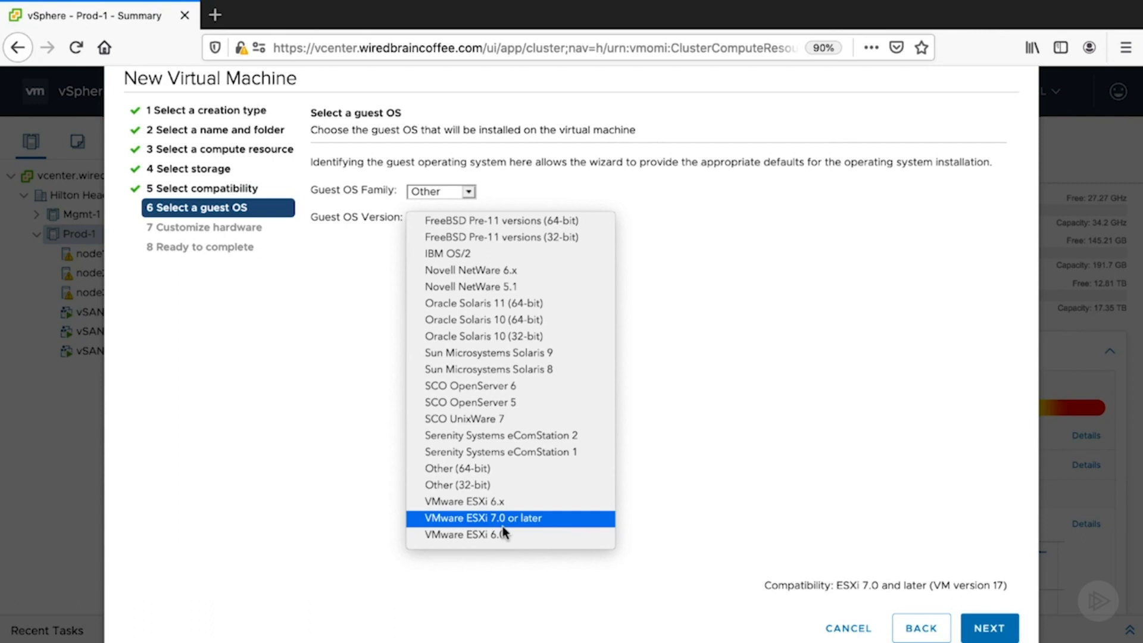
click(781, 339)
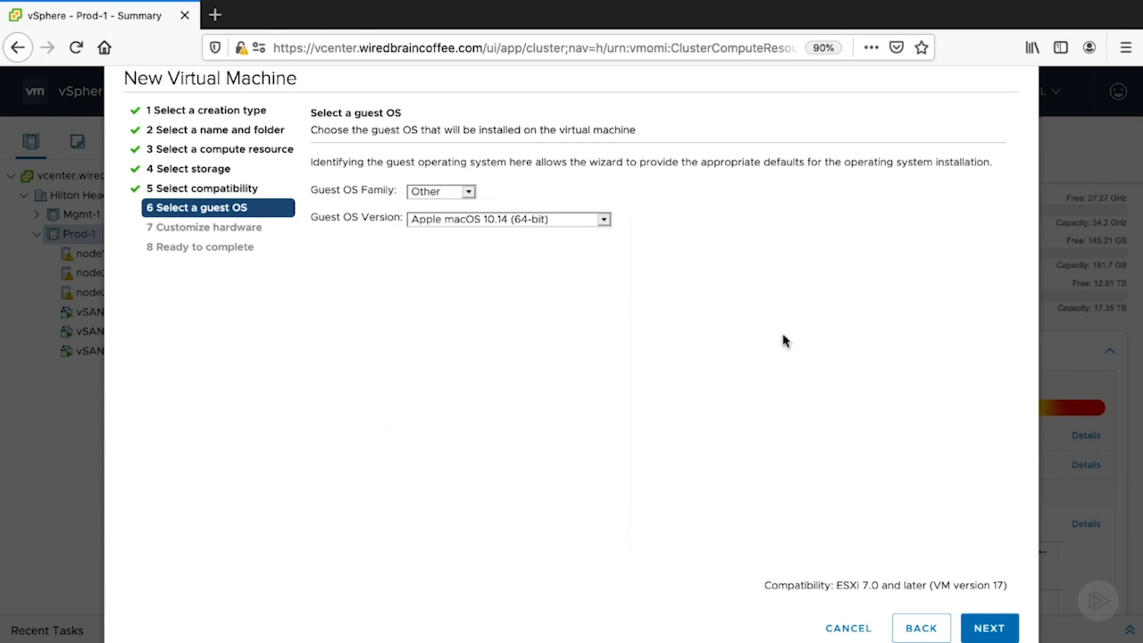
click(468, 191)
click(456, 159)
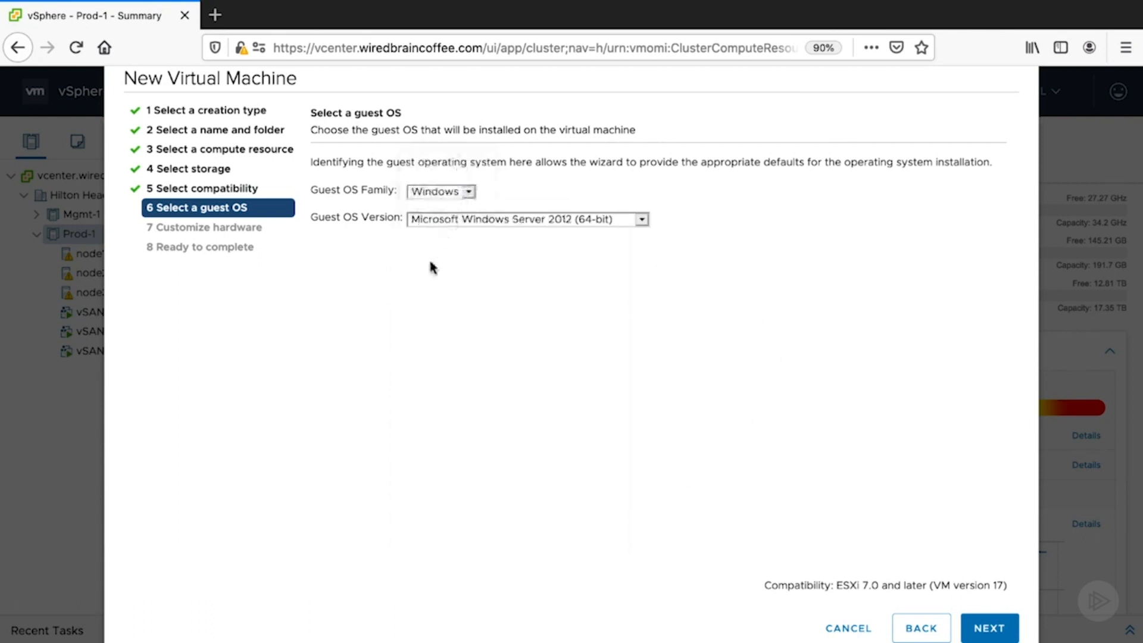
- Set the guest OS version to Microsoft Windows Server 2019 (64-bit) and continue to hardware customization
click(640, 220)
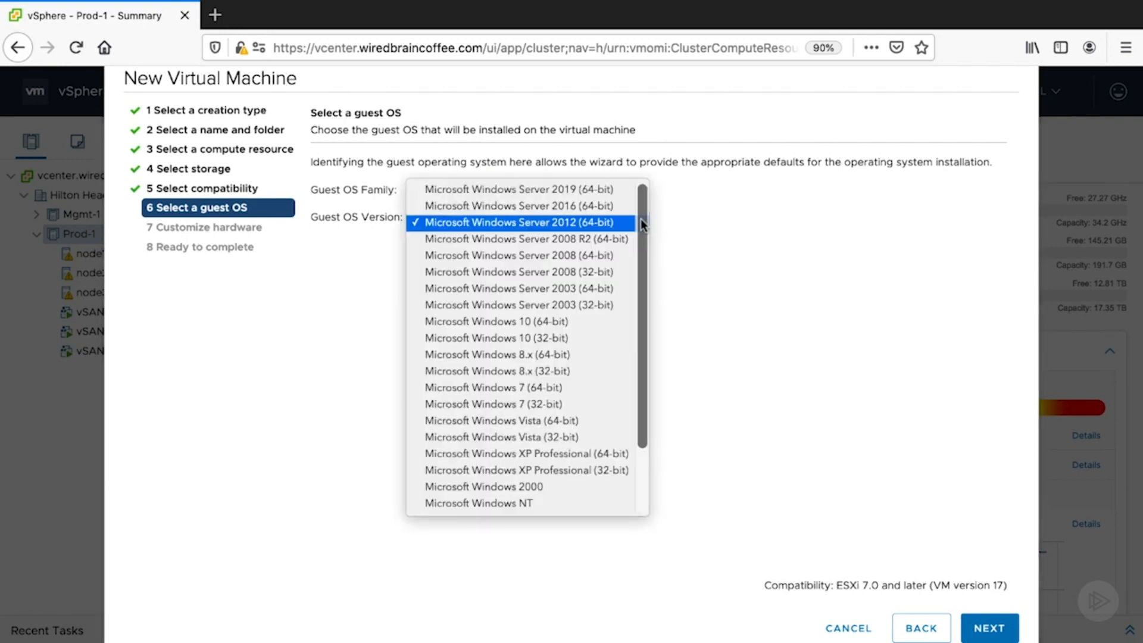
scroll(645, 295, down, 1)
scroll(646, 322, down, 2)
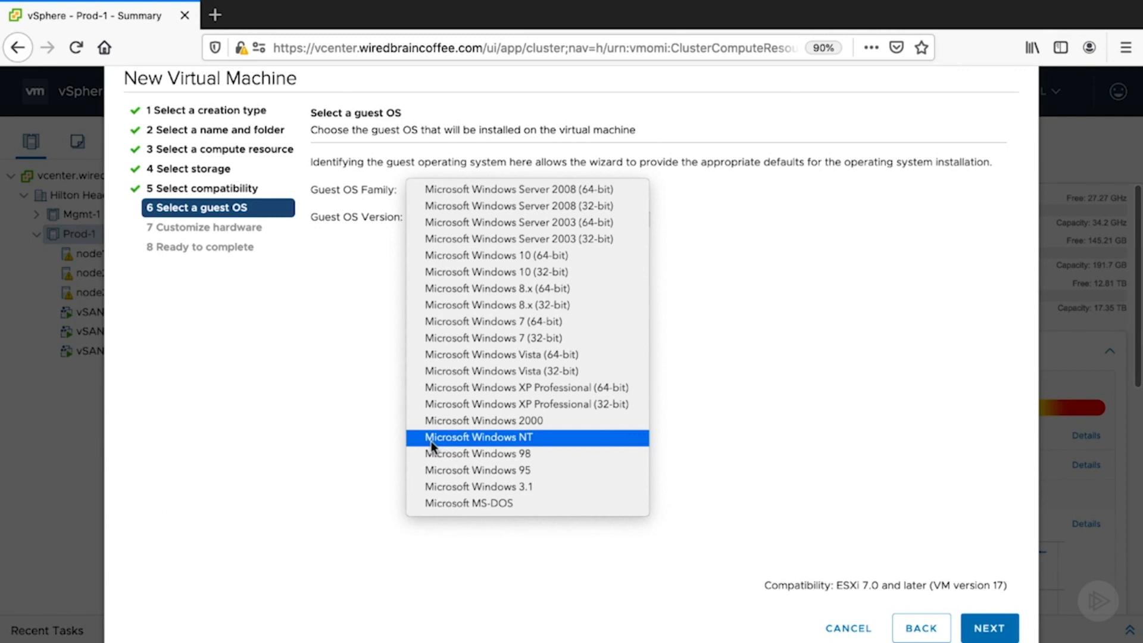
scroll(431, 441, up, 2)
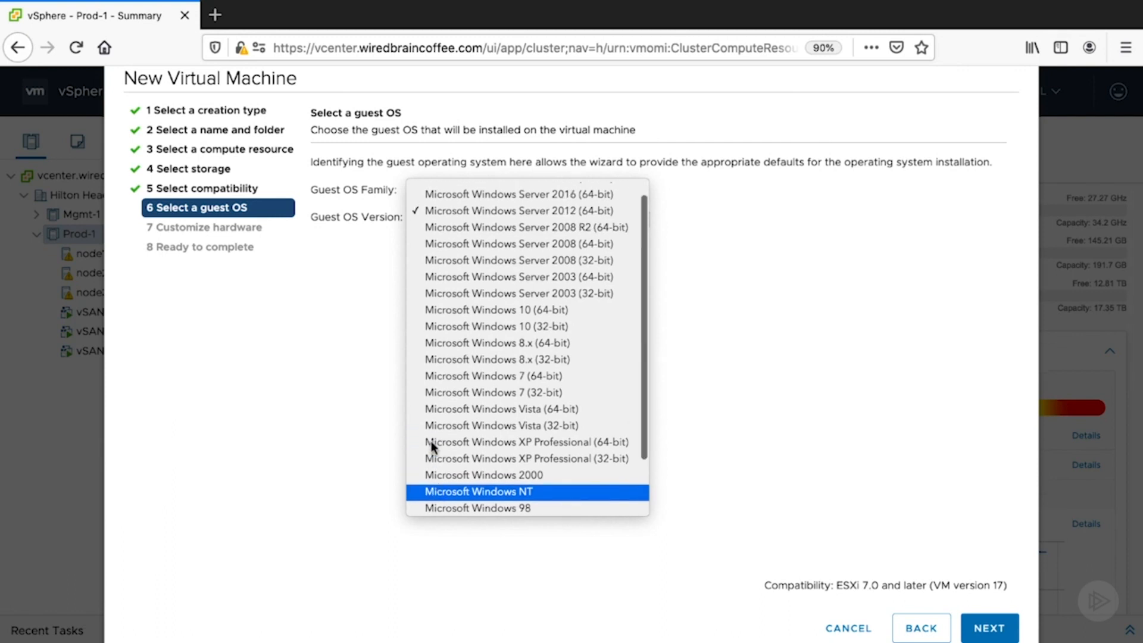
click(477, 191)
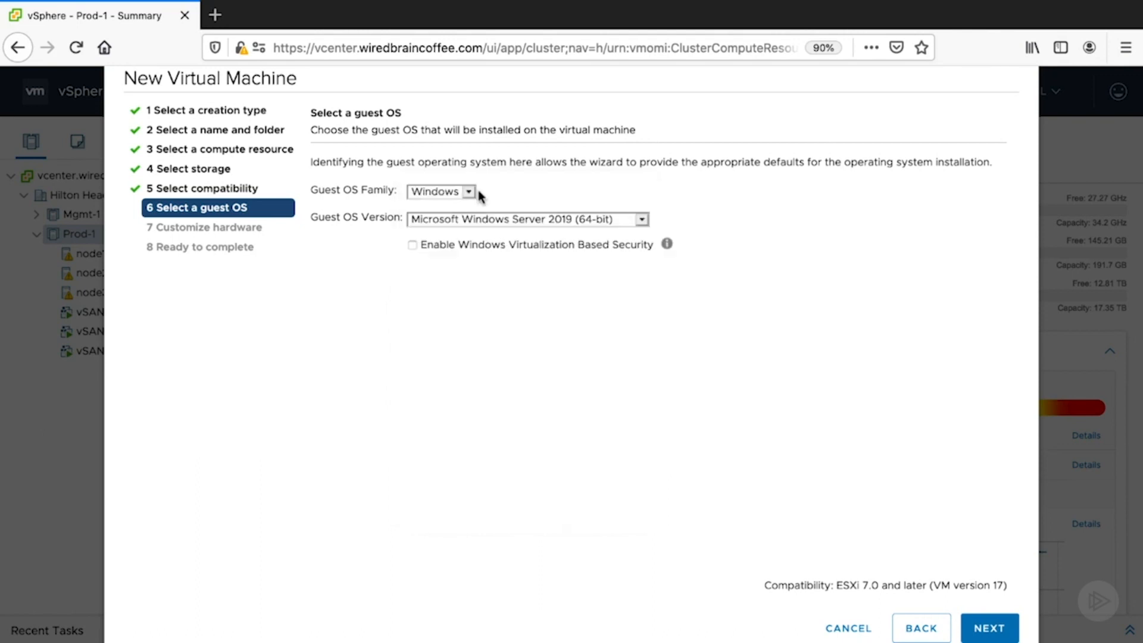
click(988, 630)
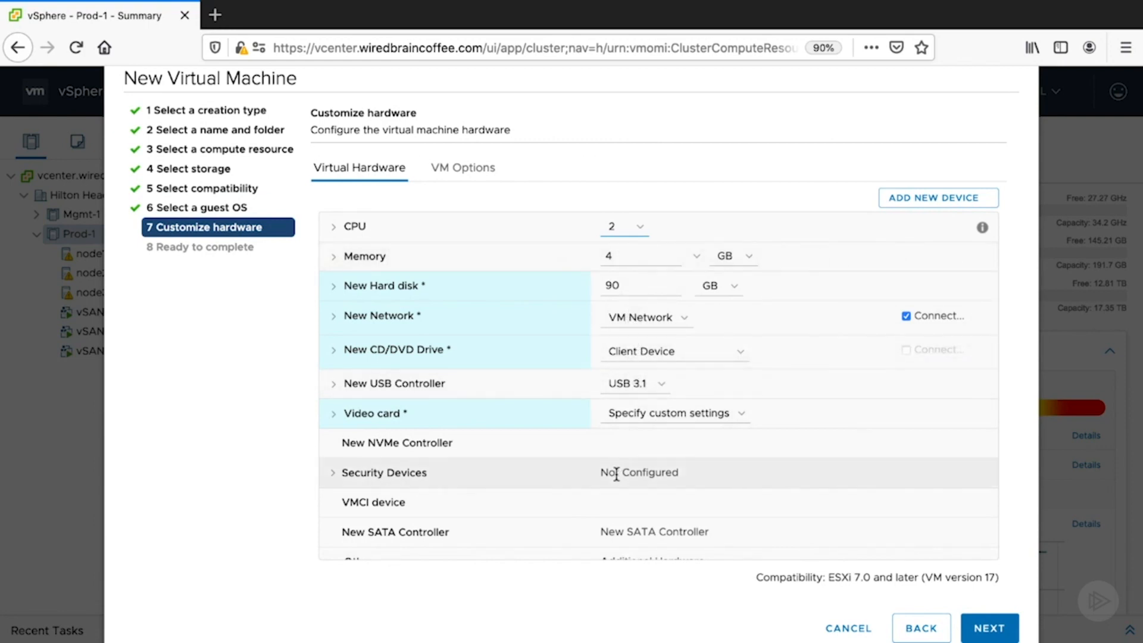
- Review and accept the listed virtual hardware, check the summary, and finish creating the WEB-WIN-1 virtual machine
scroll(502, 484, down, 1)
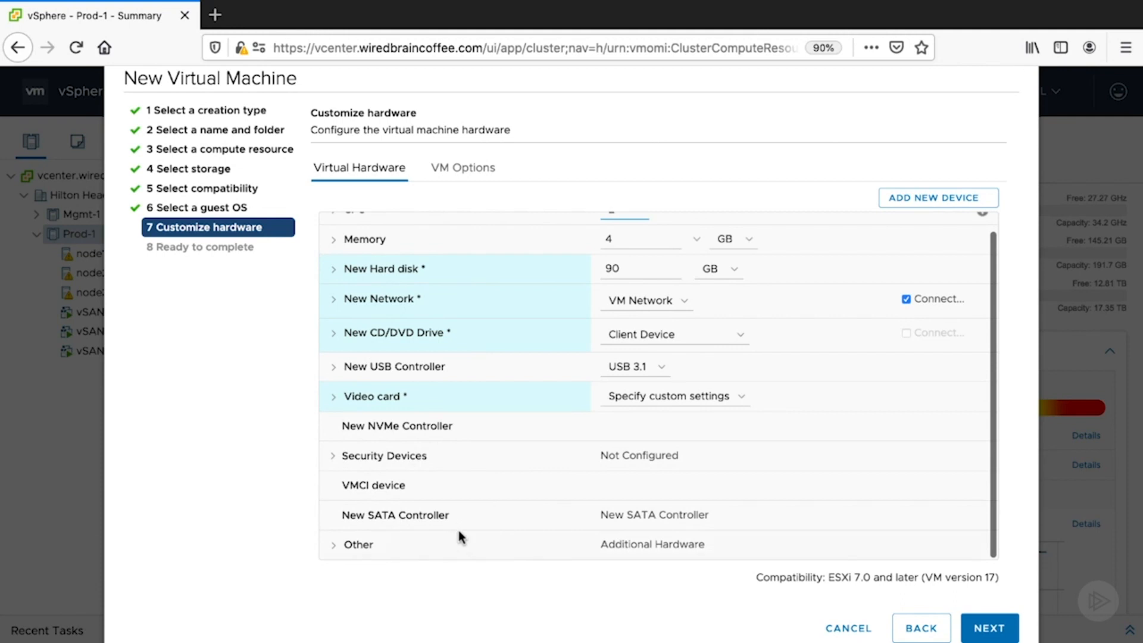
scroll(474, 458, up, 1)
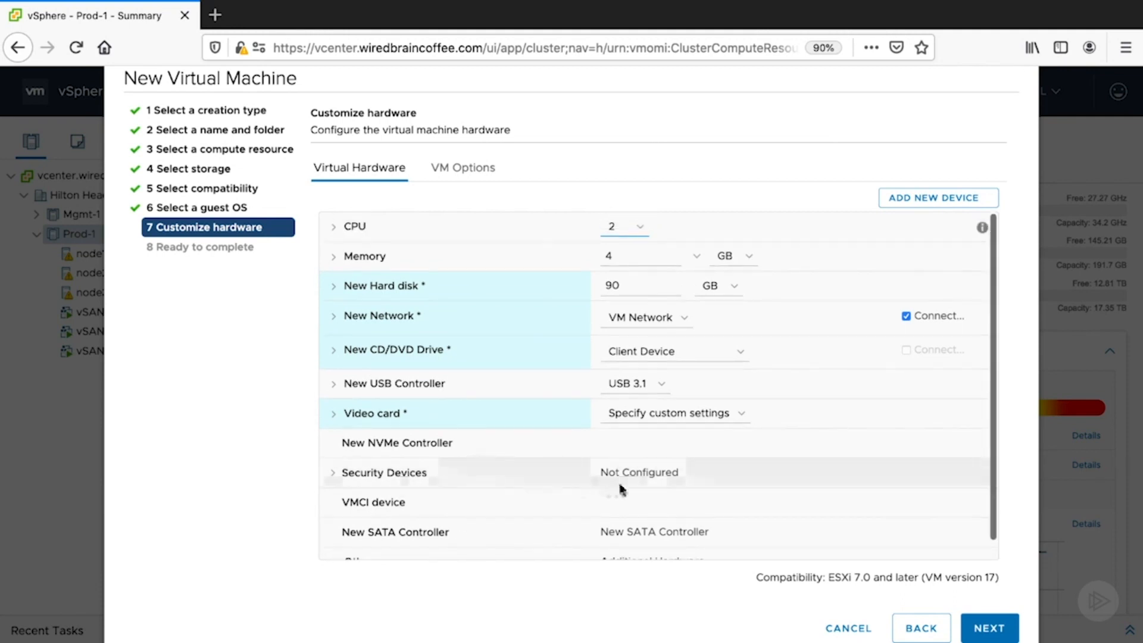
click(982, 629)
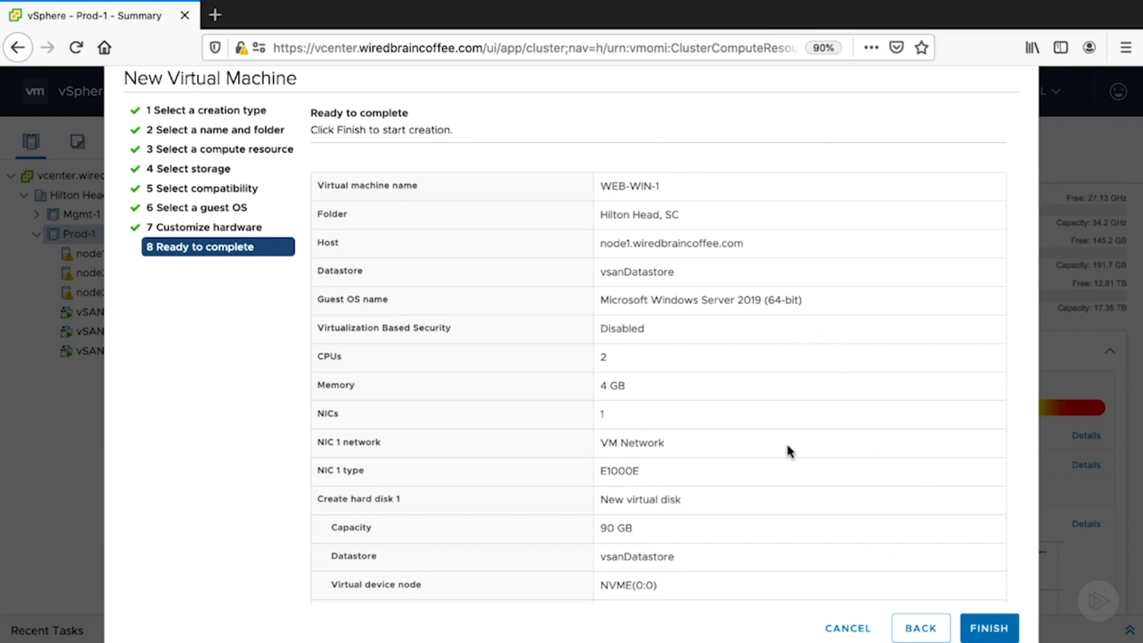
scroll(783, 518, down, 2)
scroll(783, 518, up, 2)
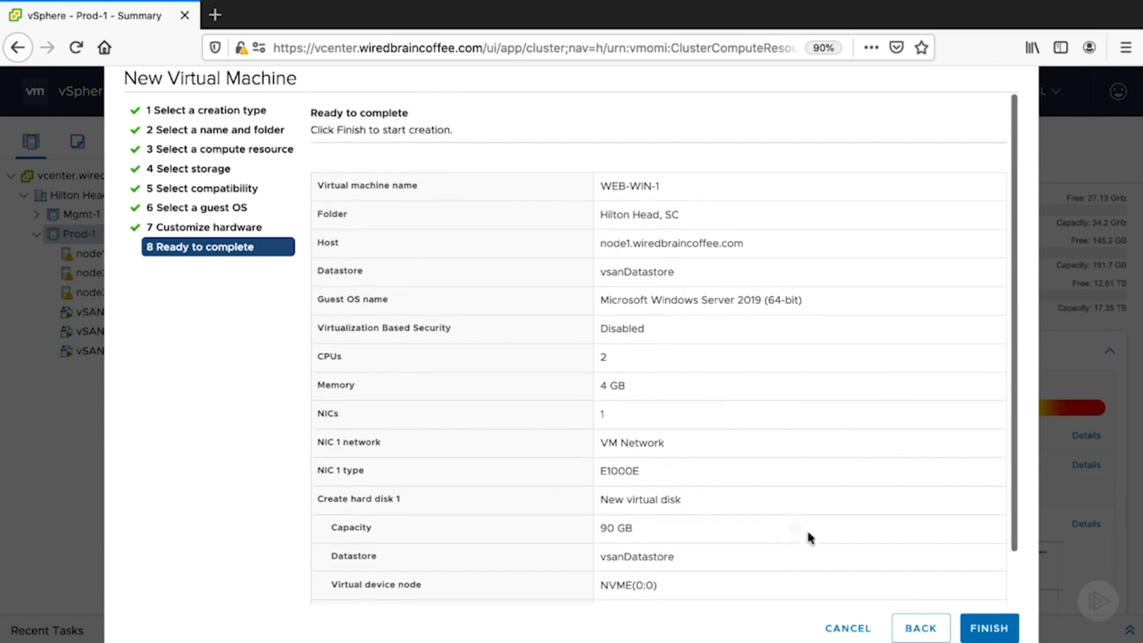
click(986, 627)
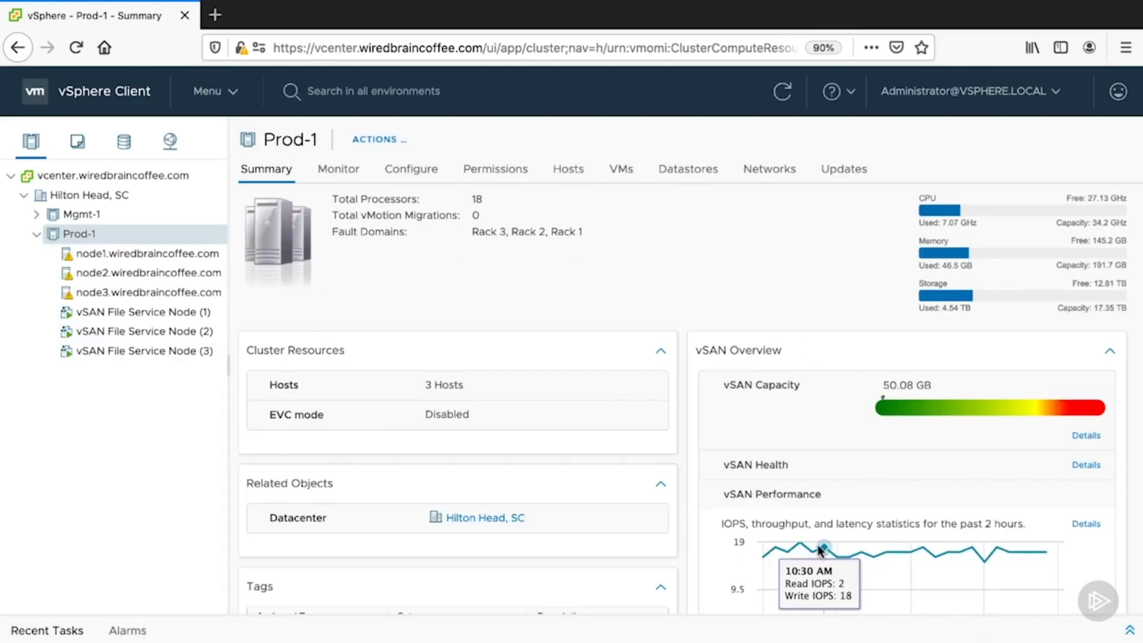
- Check the virtual machine creation entry in the recent tasks, and open the summary of WEB-WIN-1
click(1128, 629)
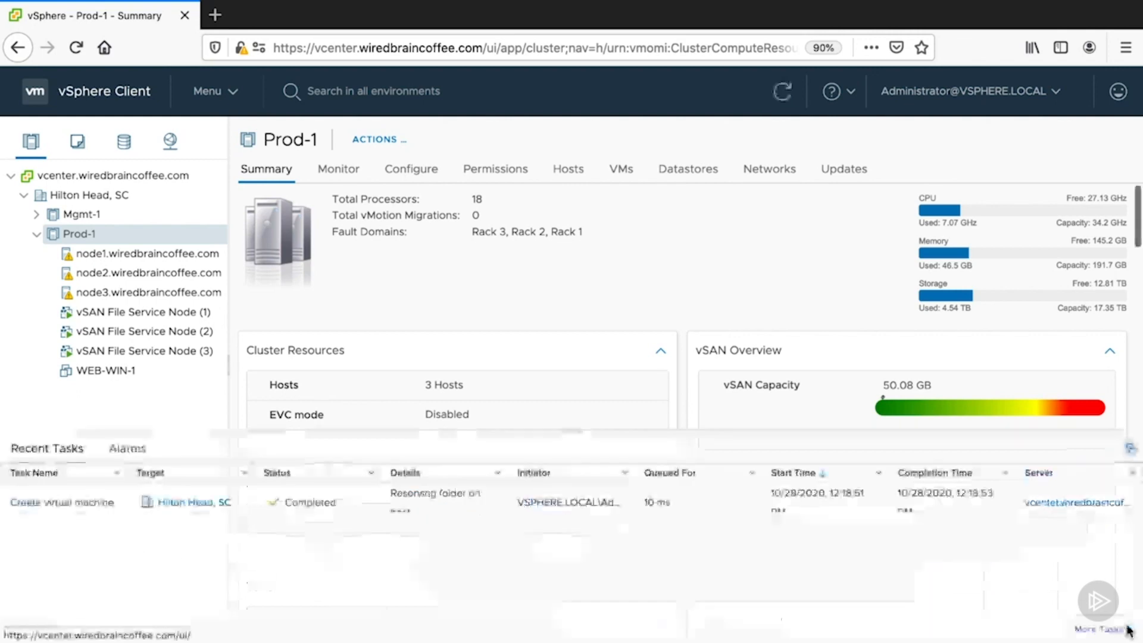
click(69, 511)
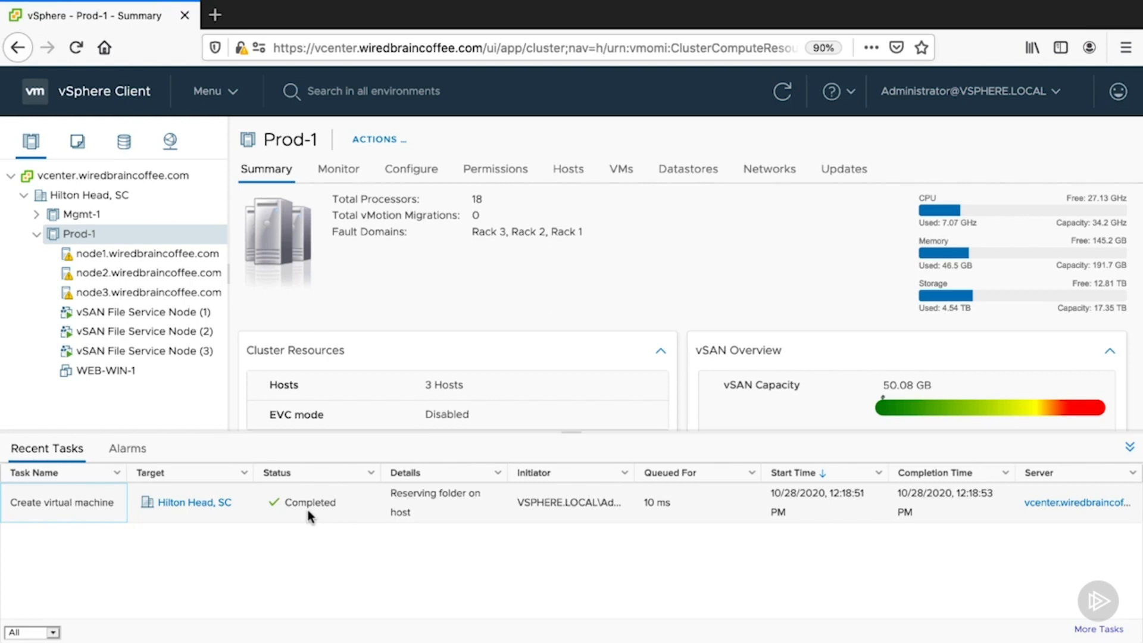
click(1125, 450)
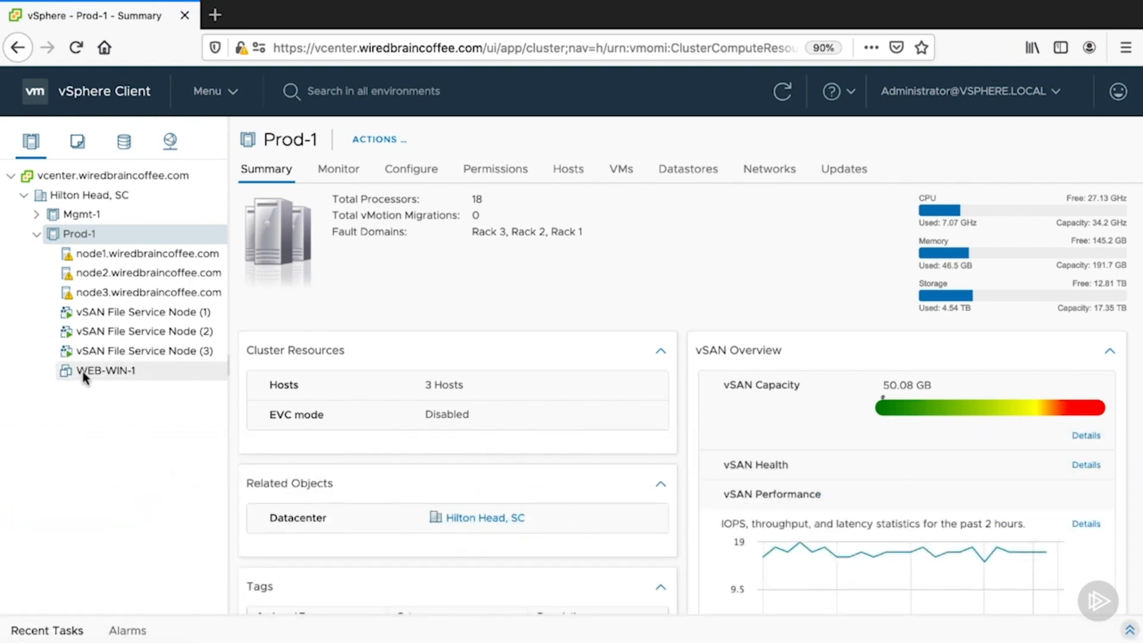
click(87, 372)
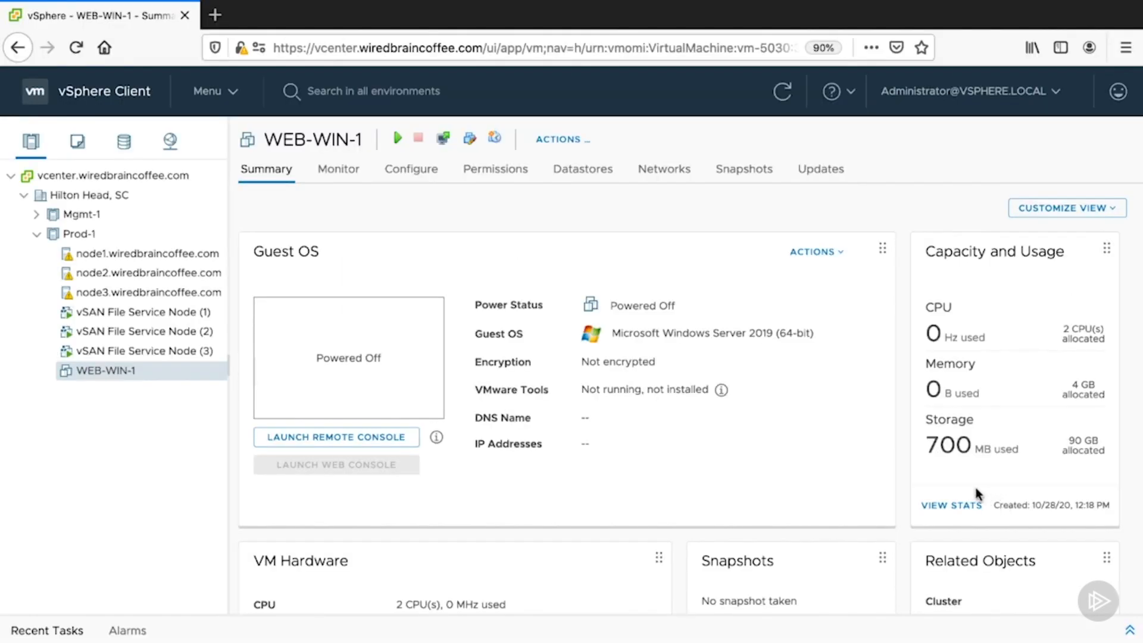
- Start a Deploy from template on the Prod-1 cluster, check the data center and content library for templates, and cancel the wizard
right_click(94, 234)
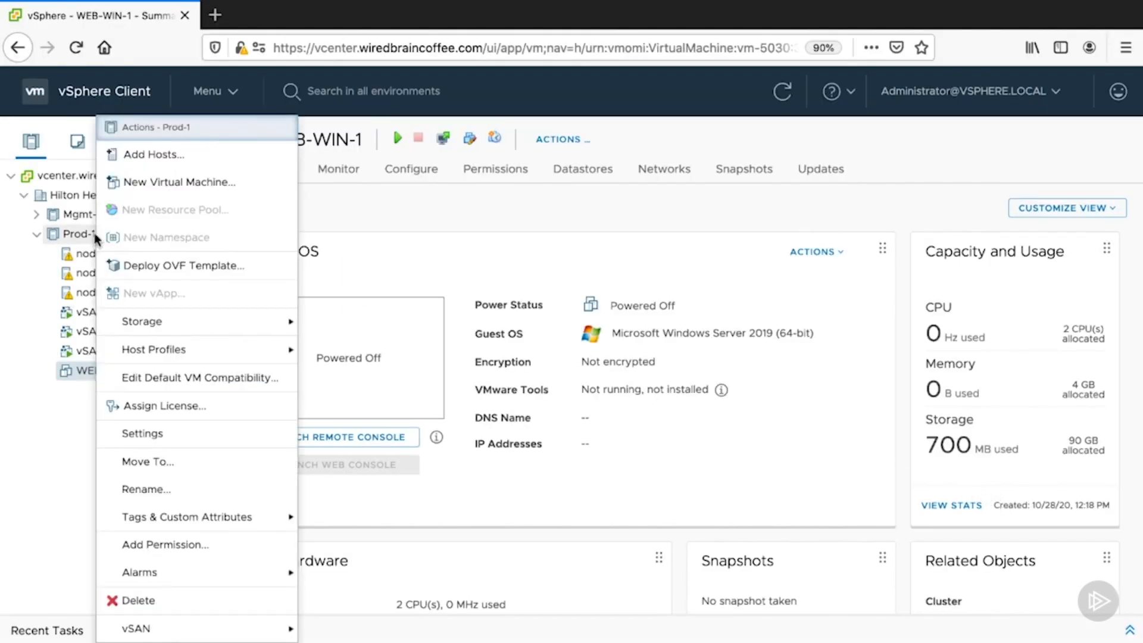
click(153, 192)
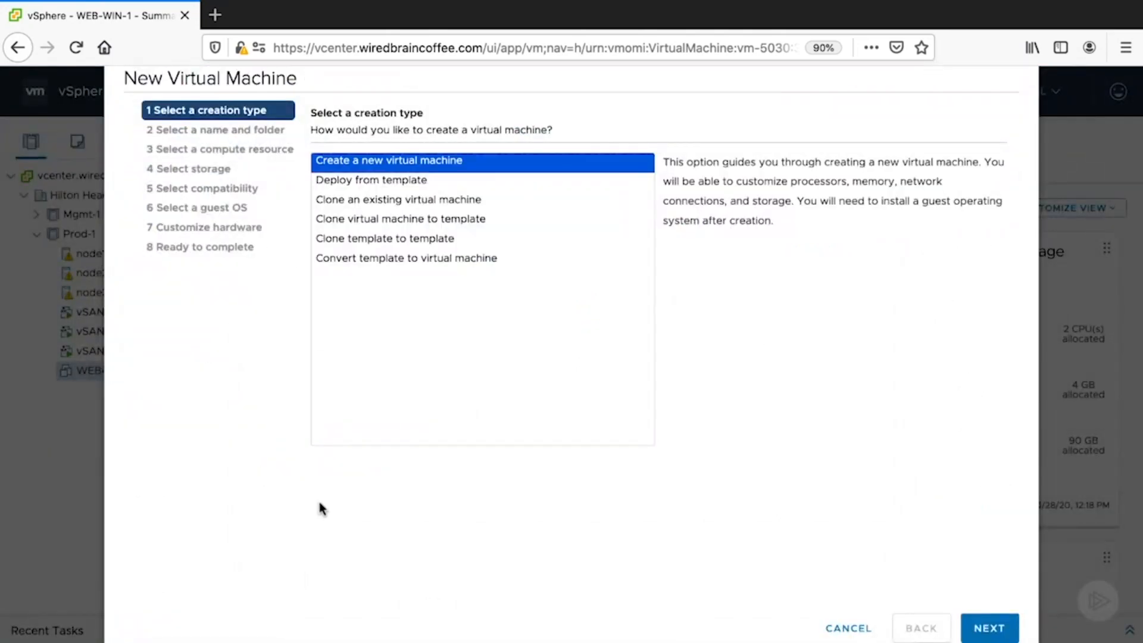
click(427, 179)
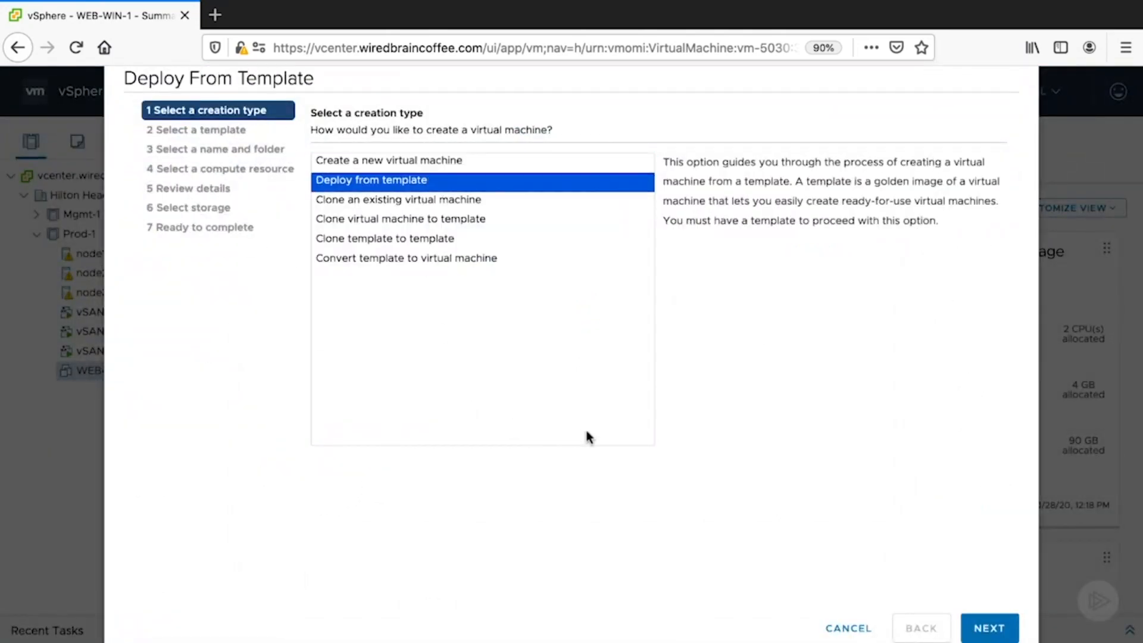
click(976, 628)
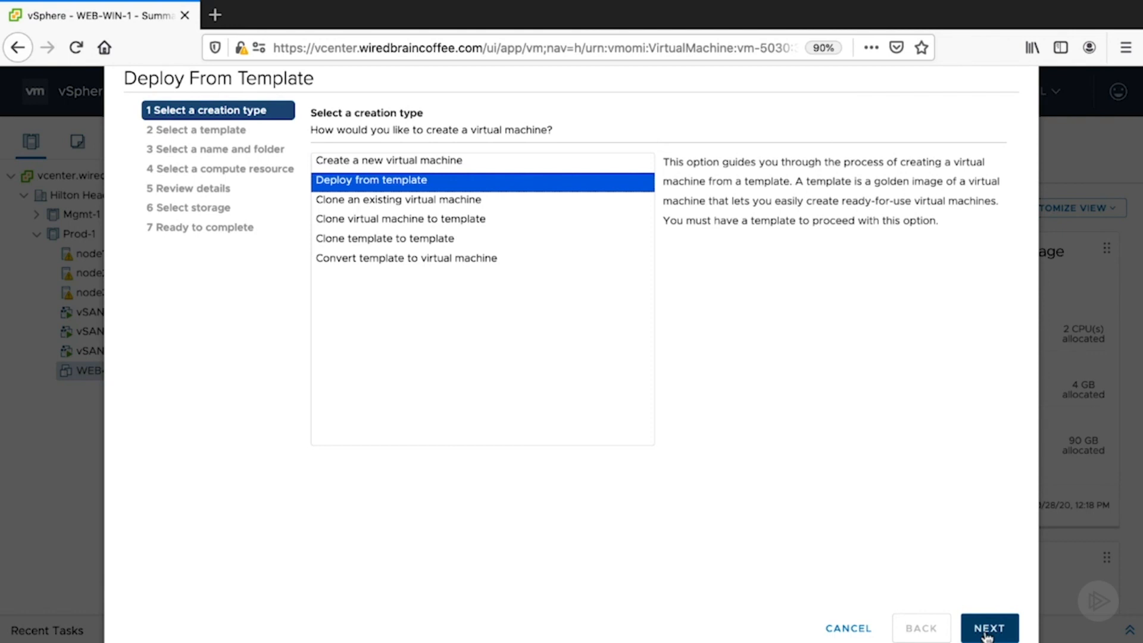
click(447, 150)
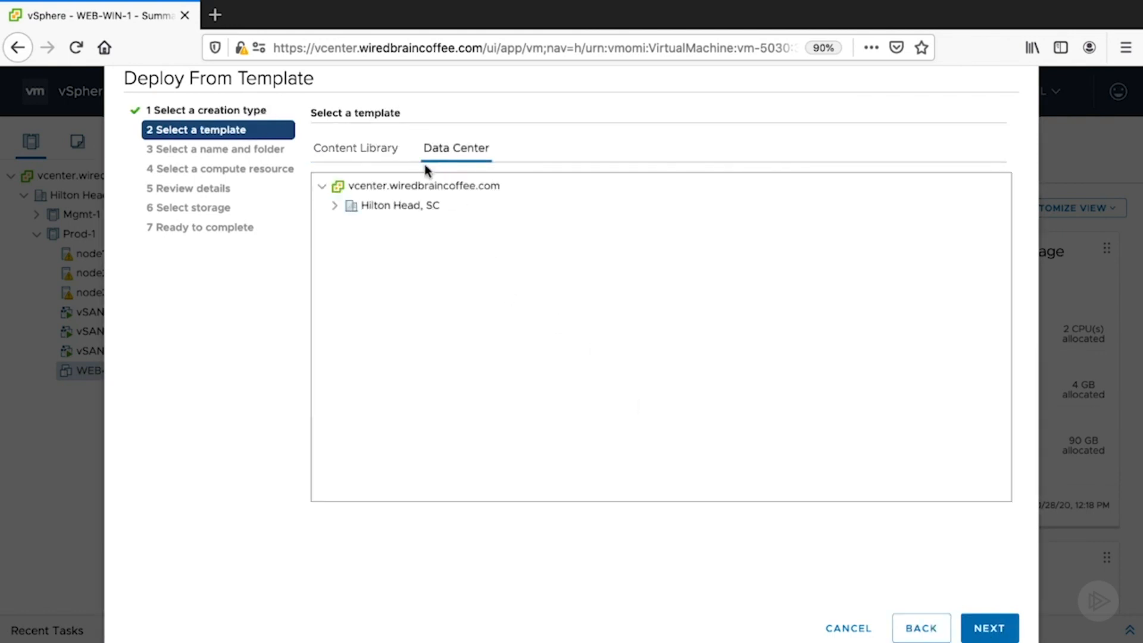
click(334, 206)
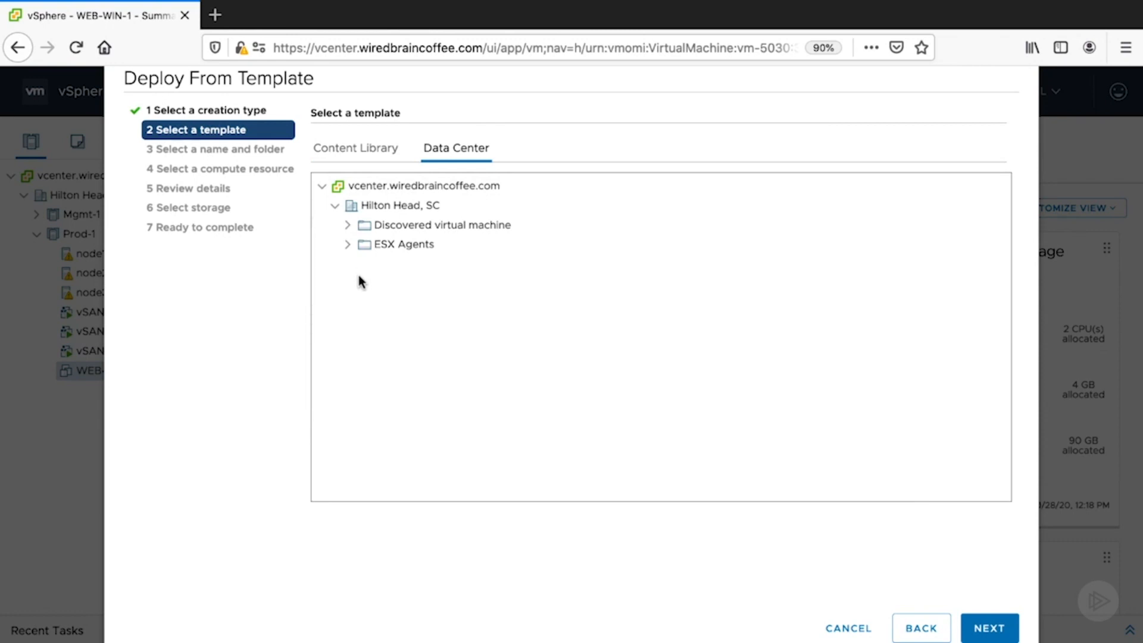
click(359, 166)
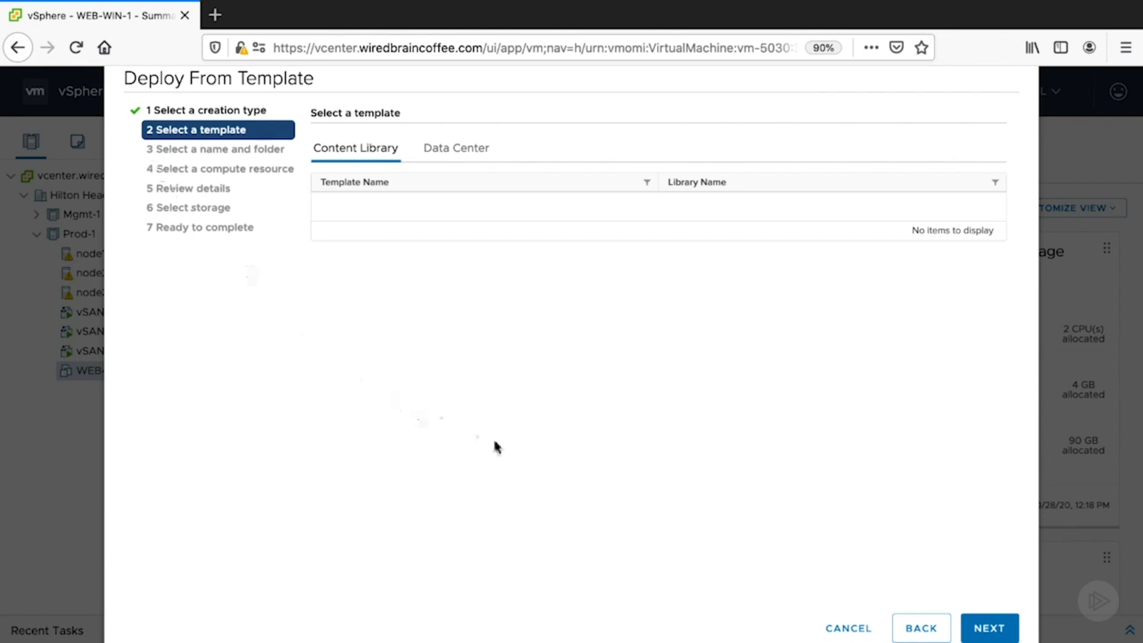
click(848, 628)
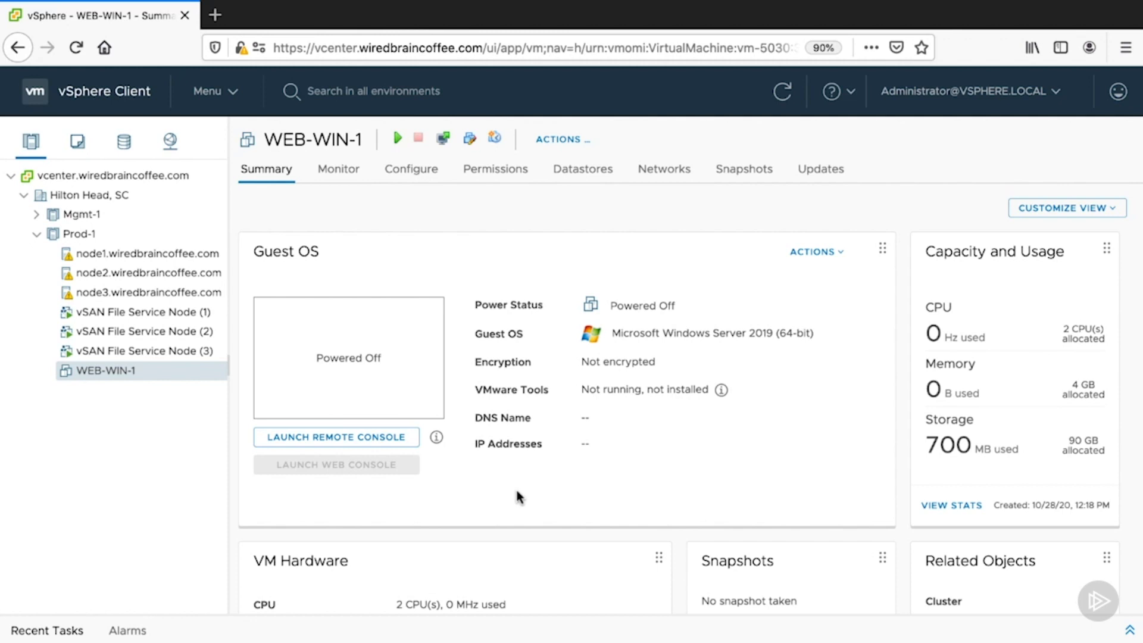
- Examine the clone options offered for WEB-WIN-1 without choosing one
right_click(112, 369)
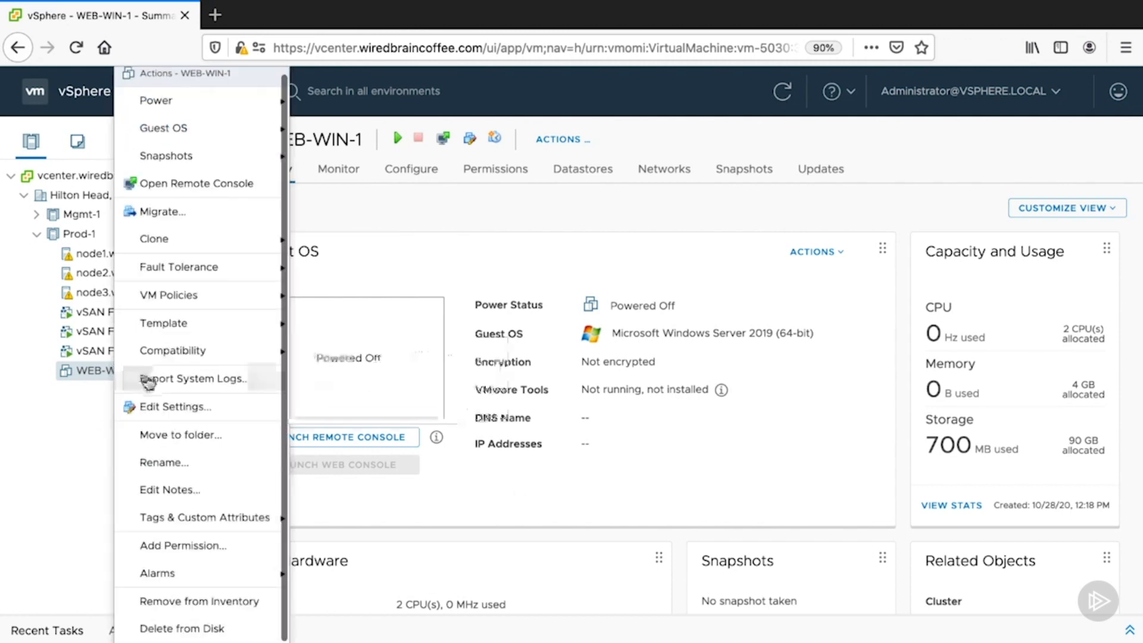
mouse_move(266, 239)
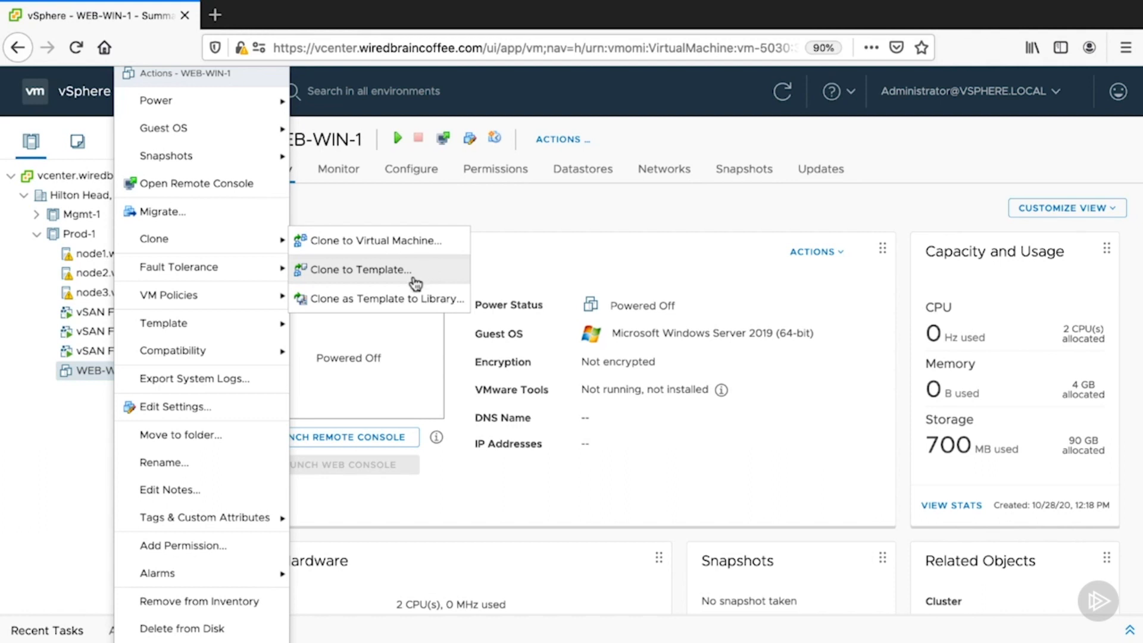
click(44, 532)
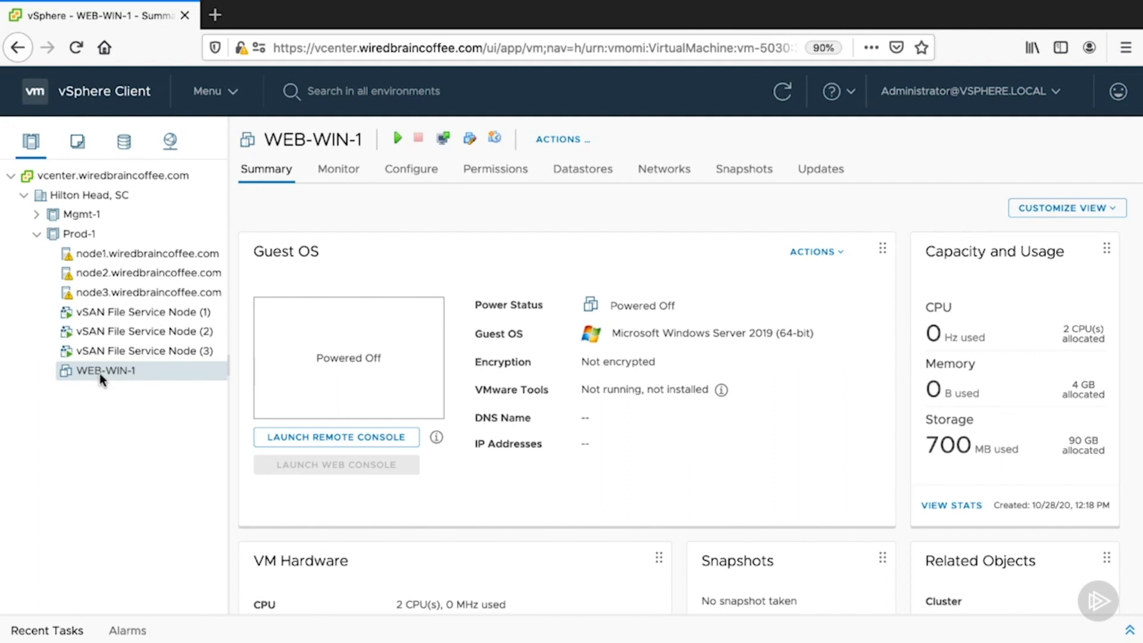
- View the Prod-1 cluster summary, and examine the hardware and related objects of WEB-WIN-1
click(72, 234)
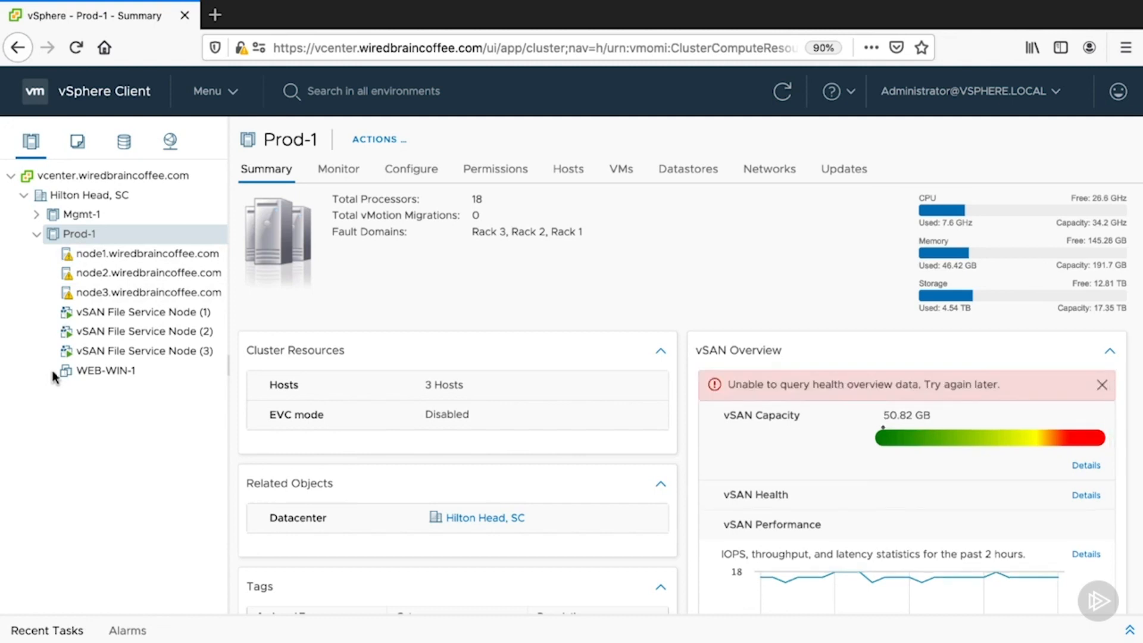
click(92, 370)
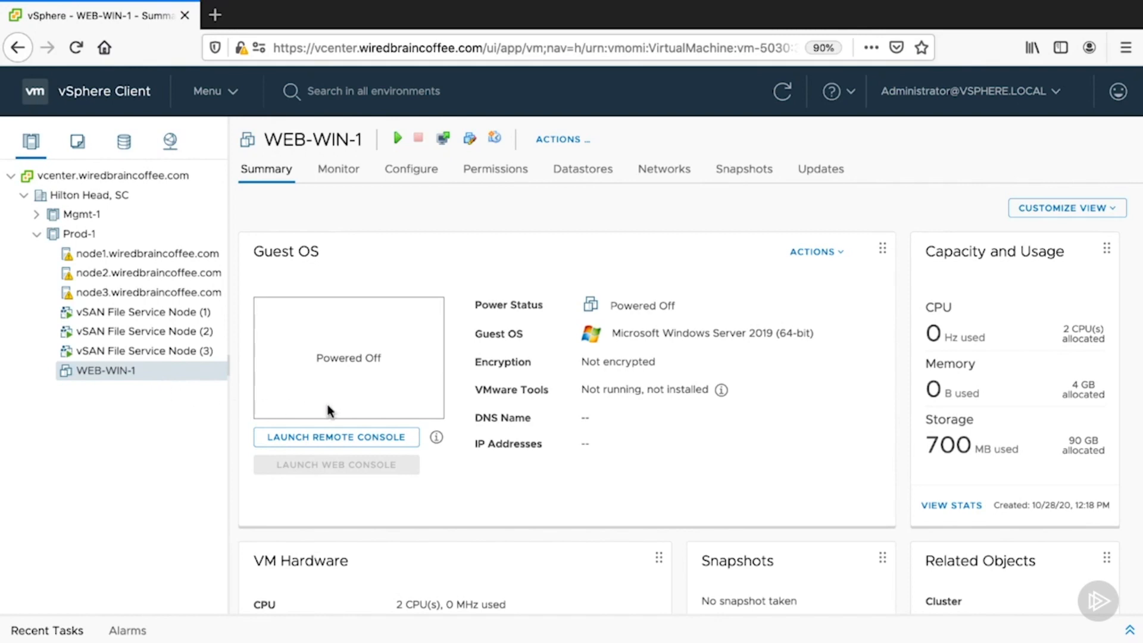
scroll(668, 450, down, 5)
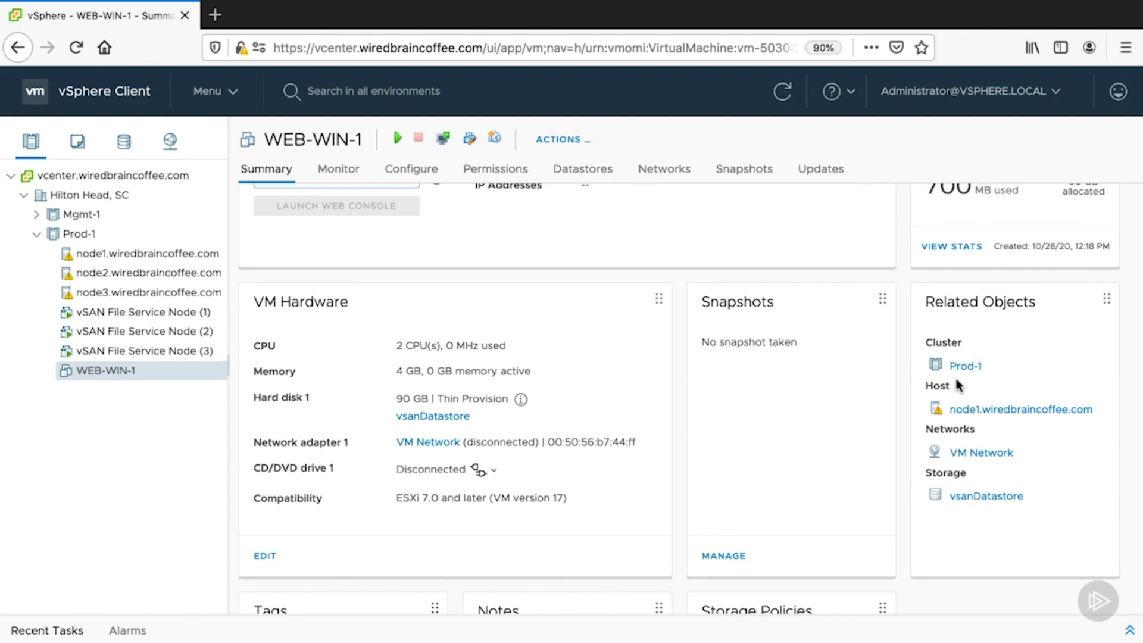
- Look through the hosts and clusters hierarchy from vcenter.wiredbraincoffee.com down to the Hilton Head, SC datacenter and its clusters
click(91, 194)
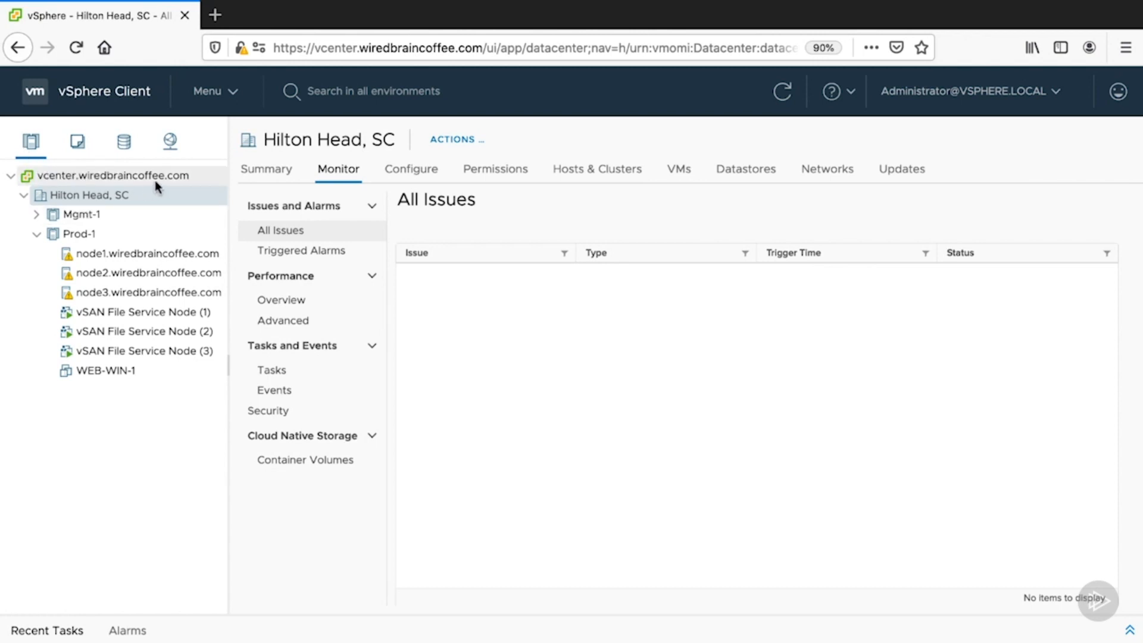
click(9, 179)
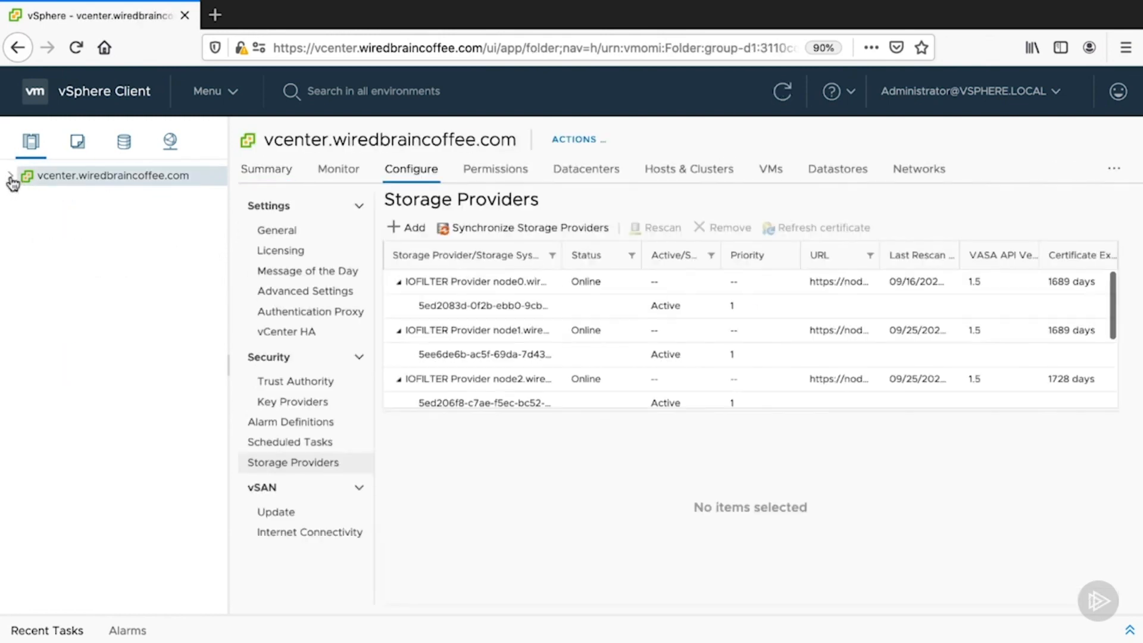
click(10, 177)
click(23, 197)
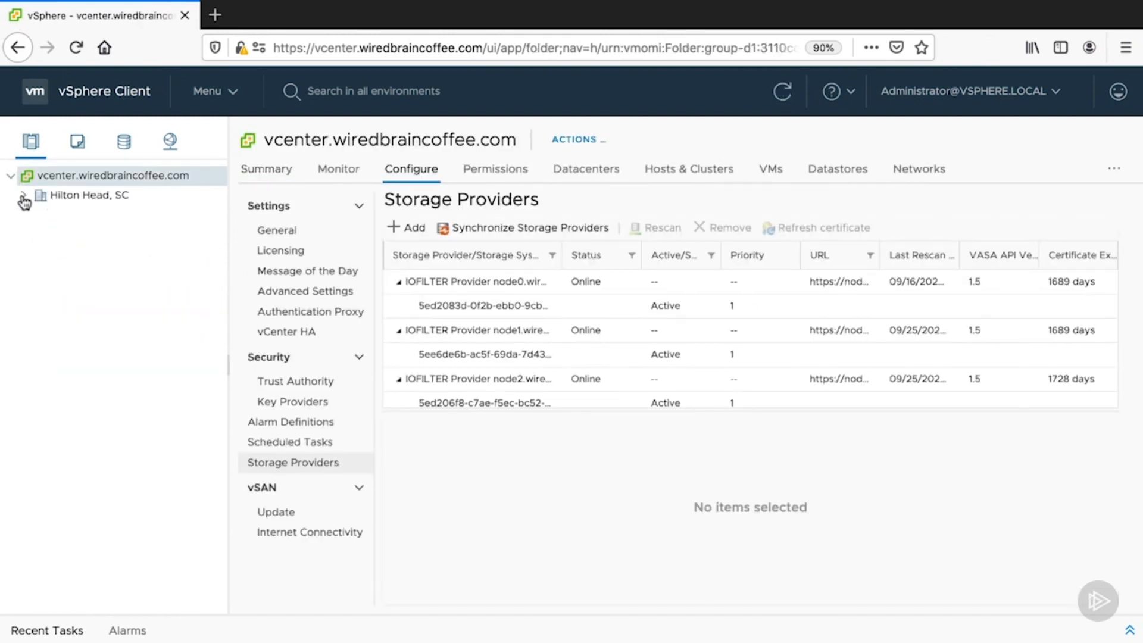
click(23, 196)
click(35, 215)
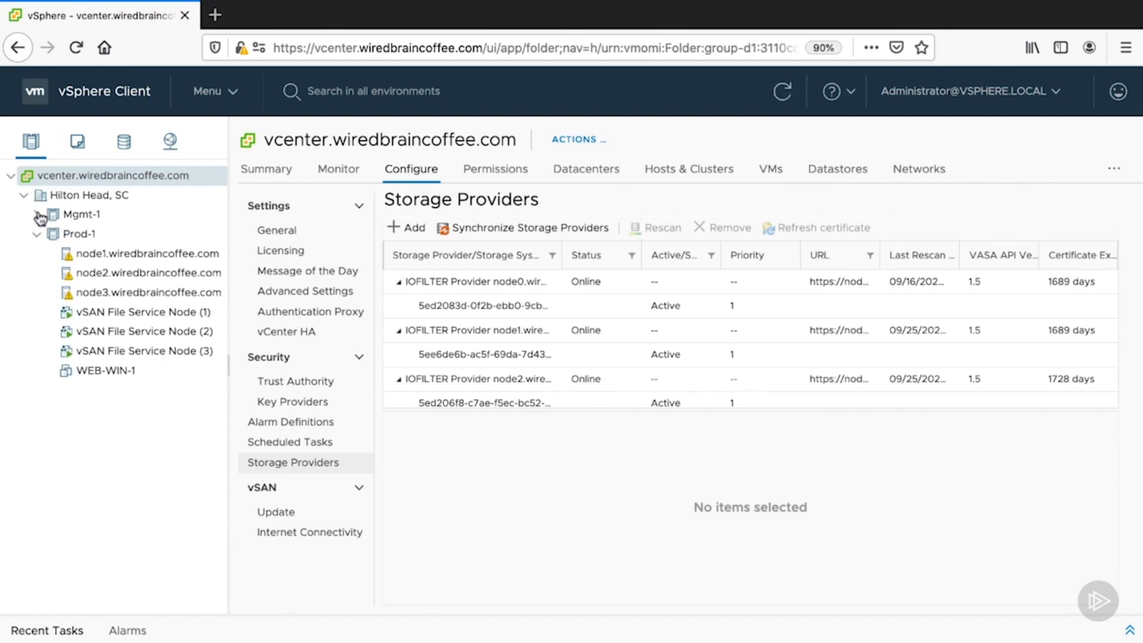
- Examine the folder types that can be created in the Hilton Head, SC datacenter without creating one
right_click(58, 195)
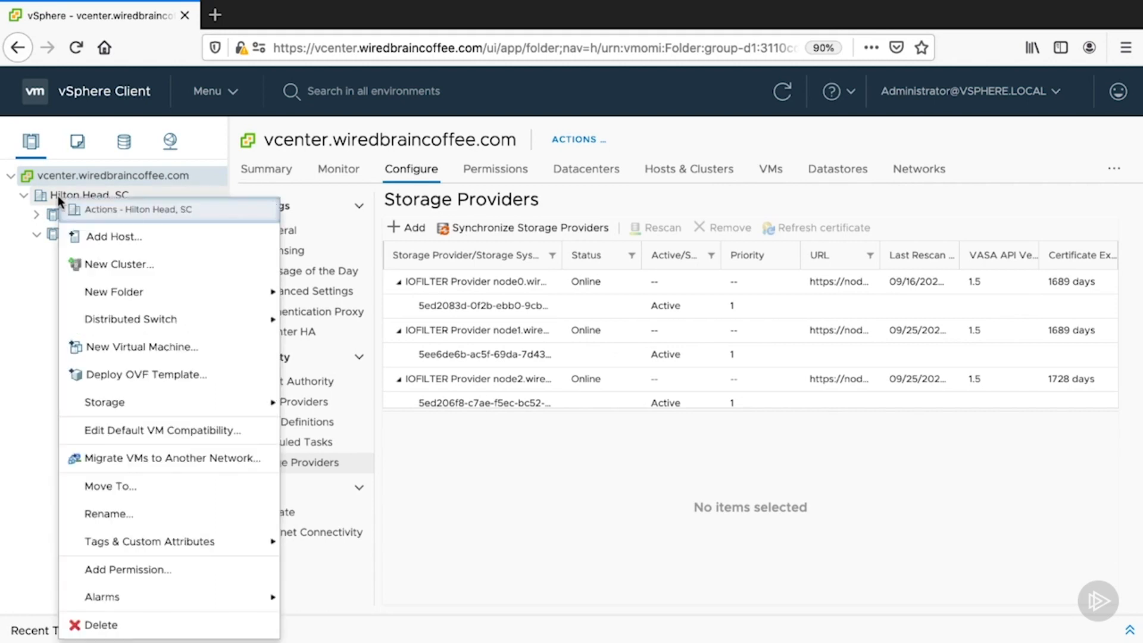
mouse_move(110, 289)
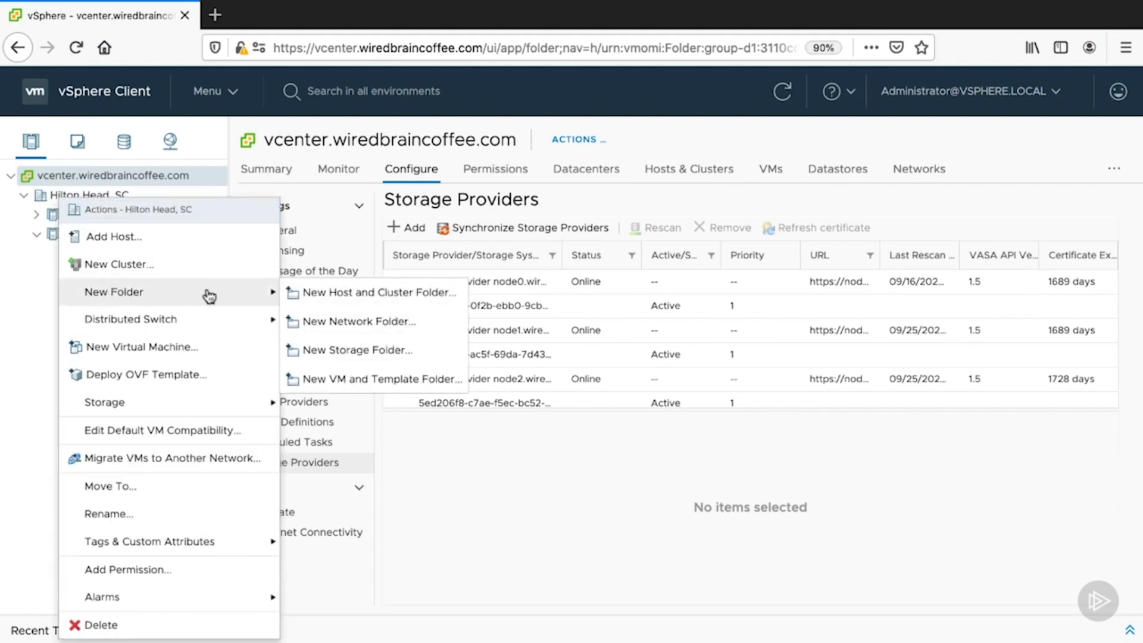
click(17, 286)
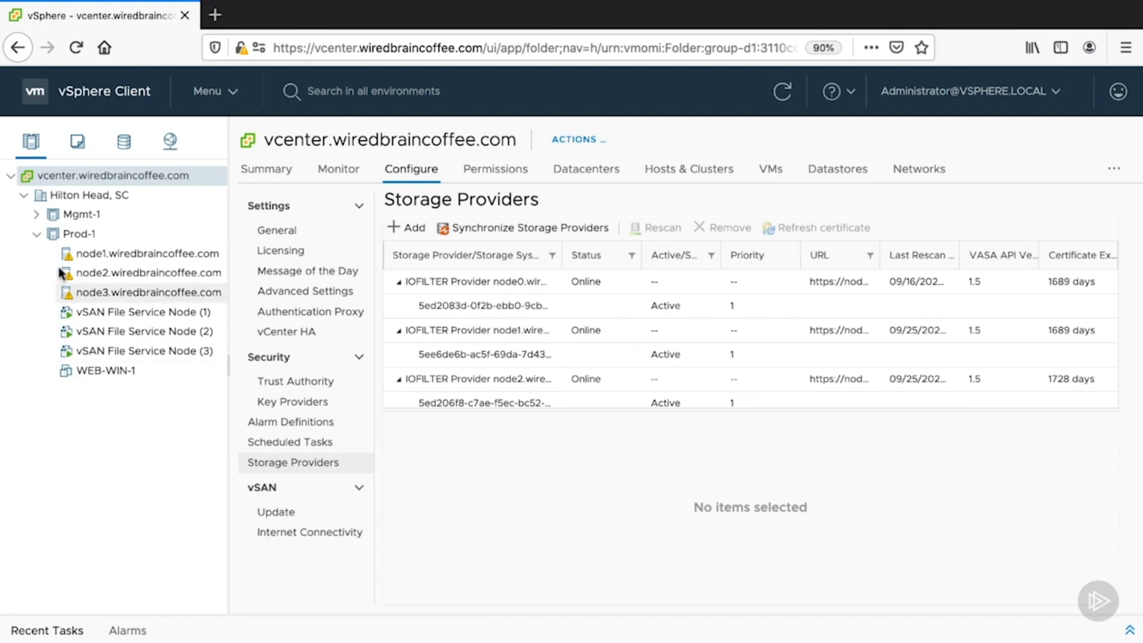
- View the VMs and templates, storage, and networking inventories one after another
click(76, 144)
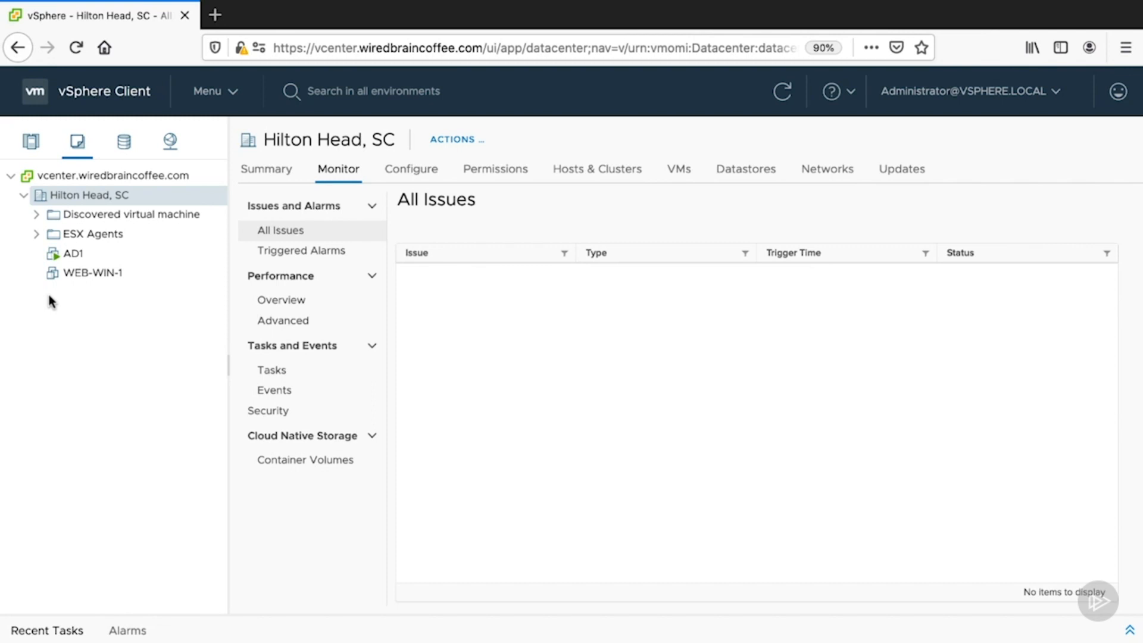
click(123, 149)
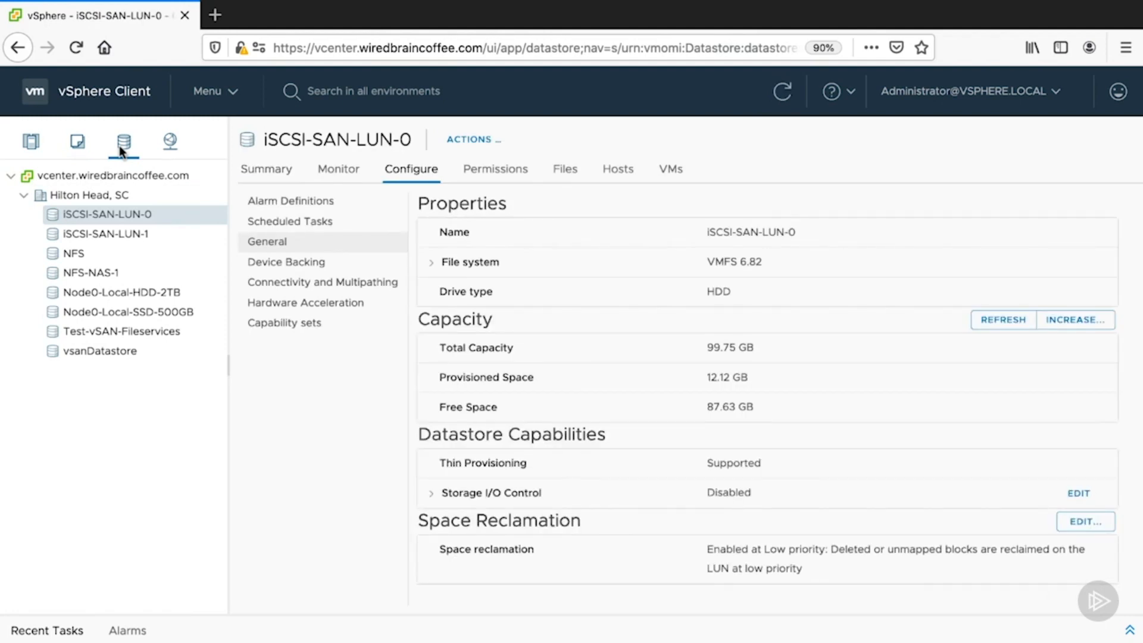
click(165, 146)
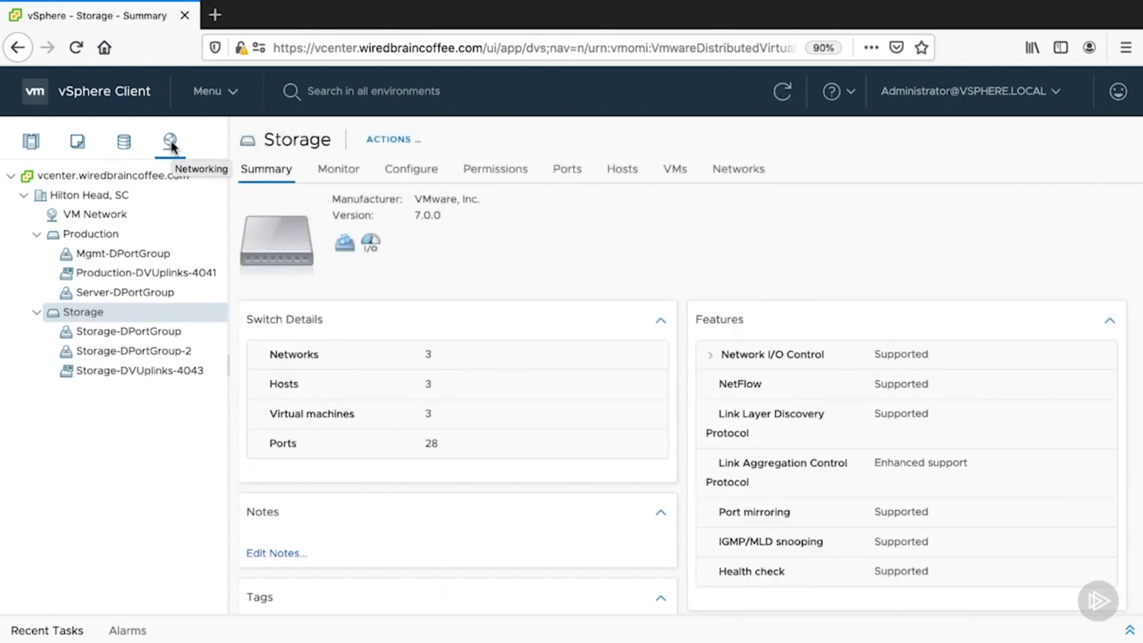
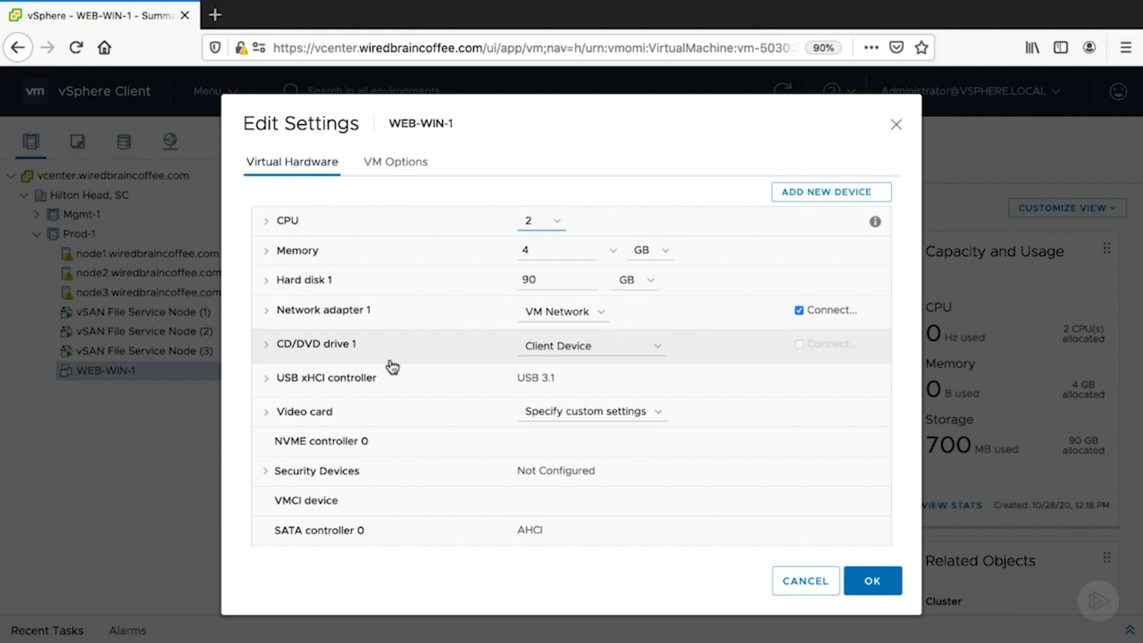
- Examine the source options for CD/DVD drive 1 in WEB-WIN-1's settings, and close the settings without changes
click(652, 356)
click(655, 355)
click(655, 355)
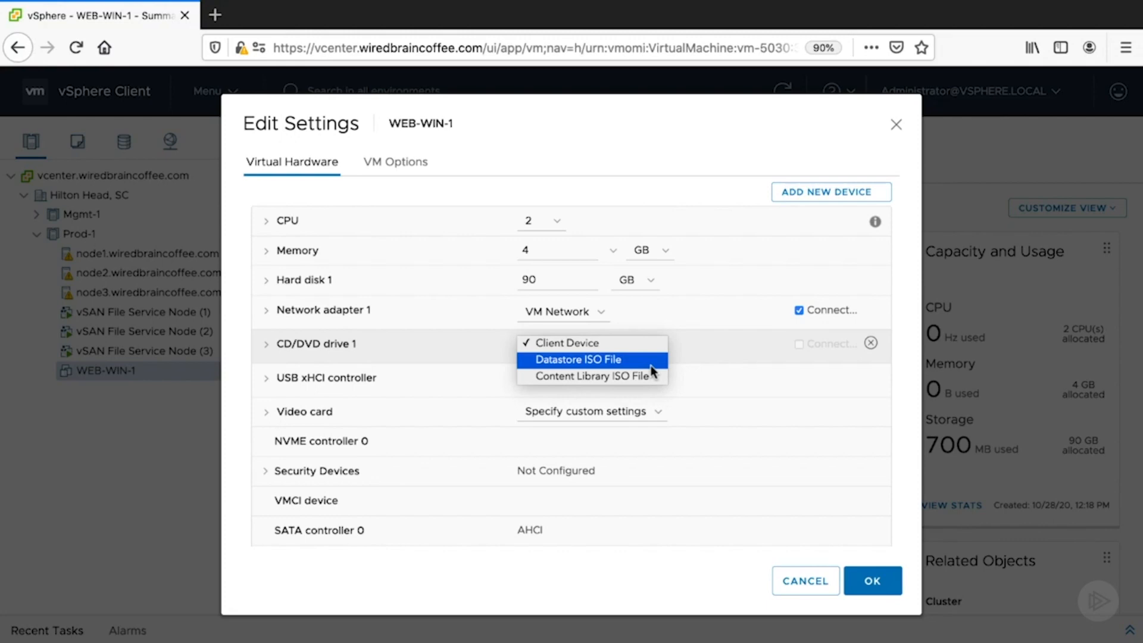
click(646, 350)
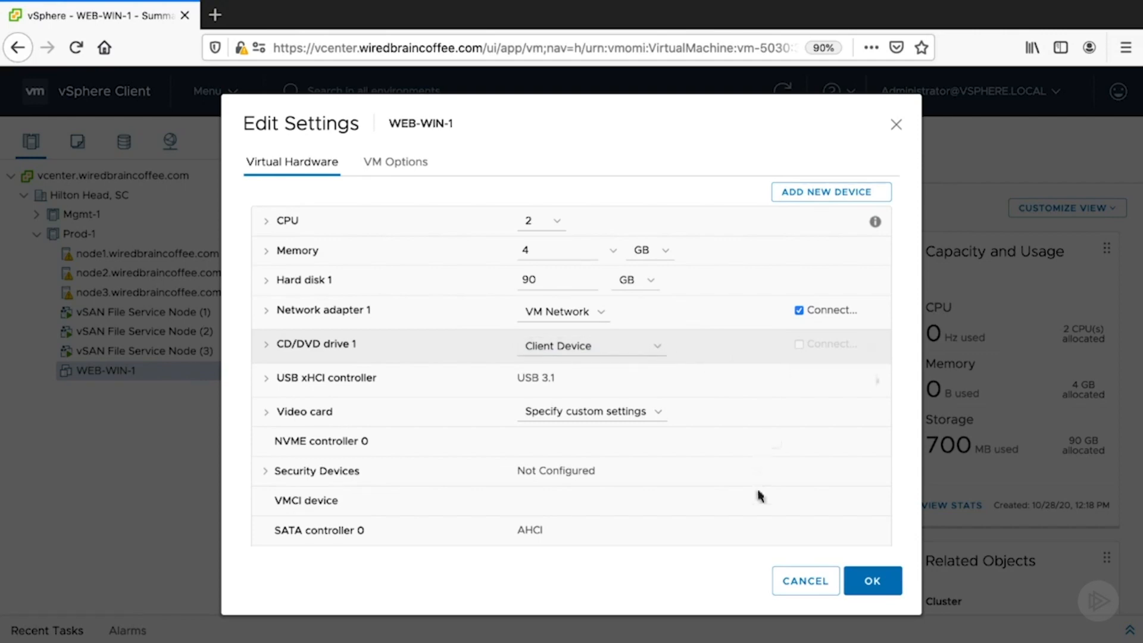
click(823, 585)
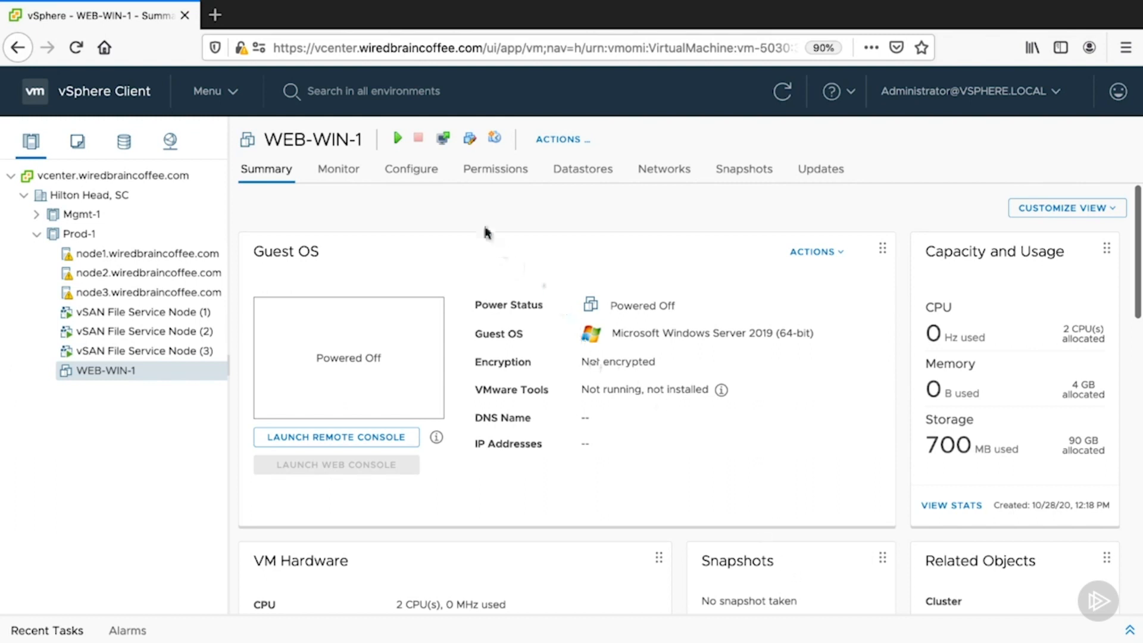
- Power on WEB-WIN-1 and open its remote console
click(394, 142)
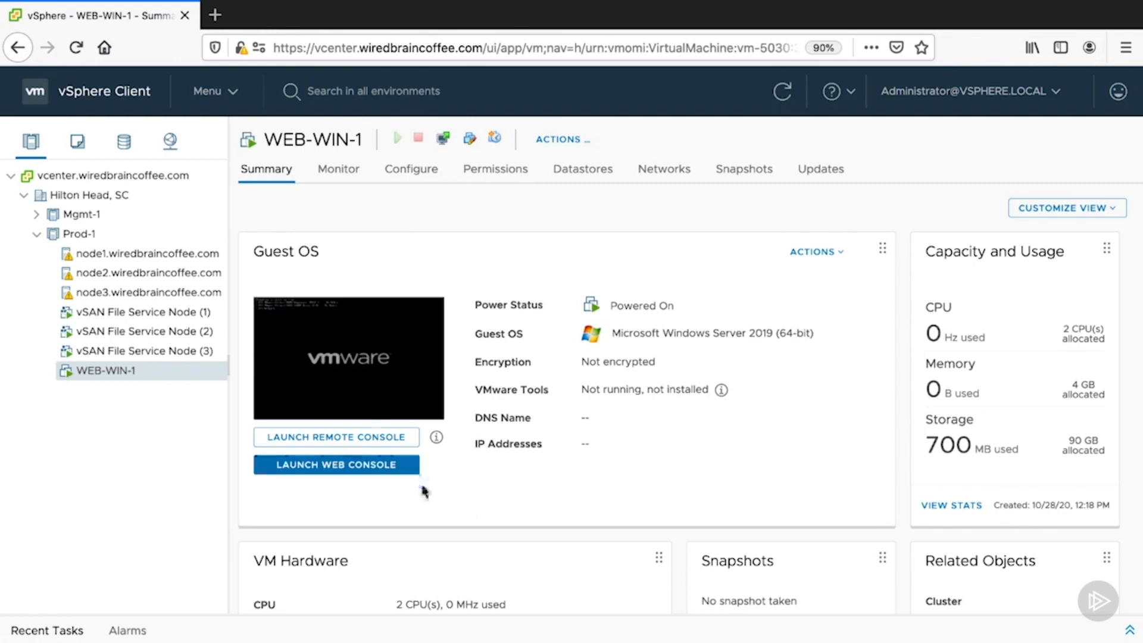
click(322, 446)
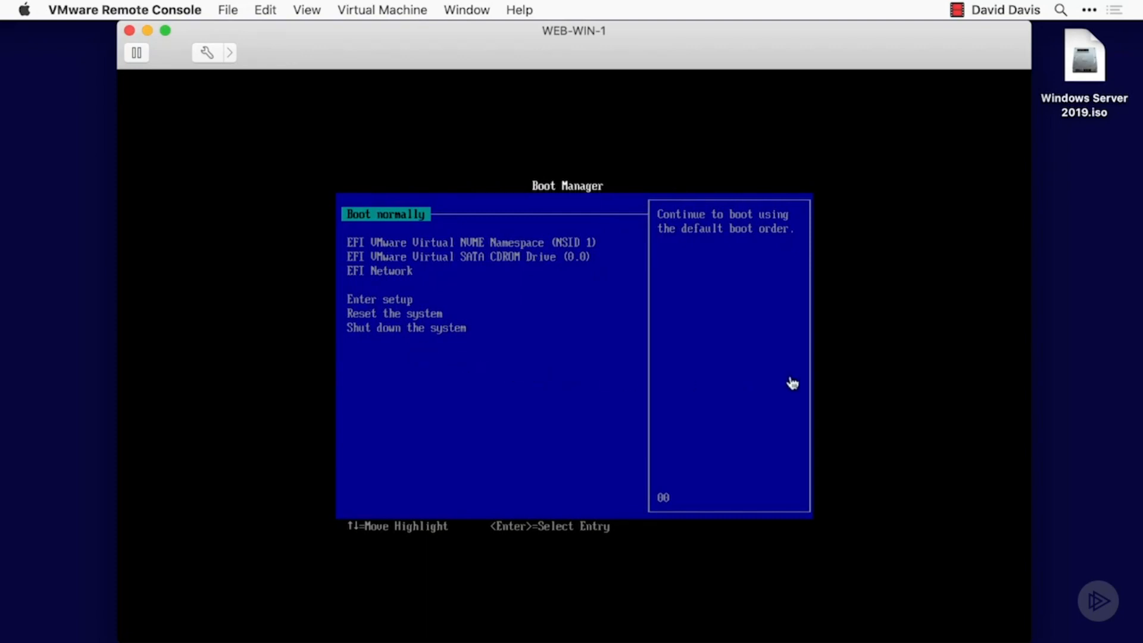
click(839, 354)
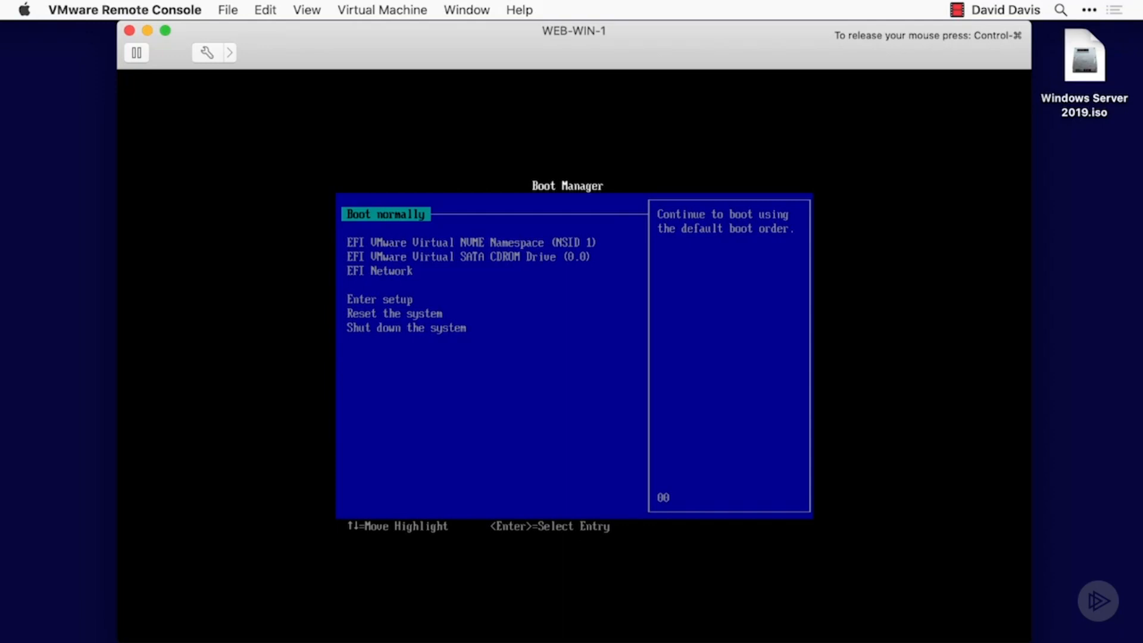
- Look through the boot entries in WEB-WIN-1's Boot Manager
key(Down)
key(Down)
key(Down)
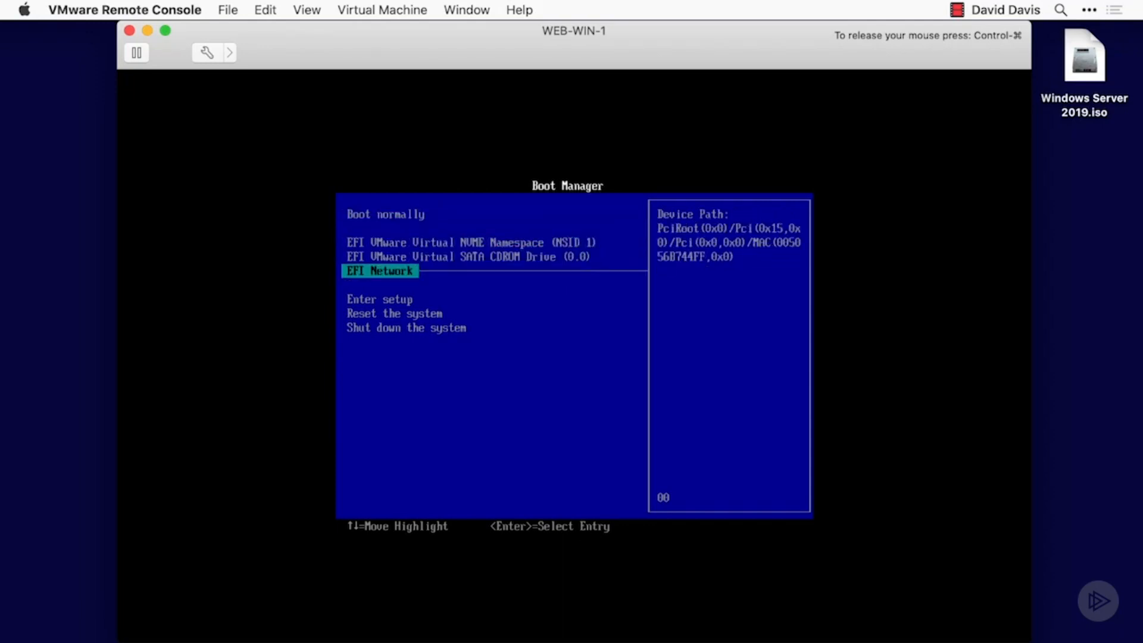
key(Down)
key(Down)
key(Up)
key(Up)
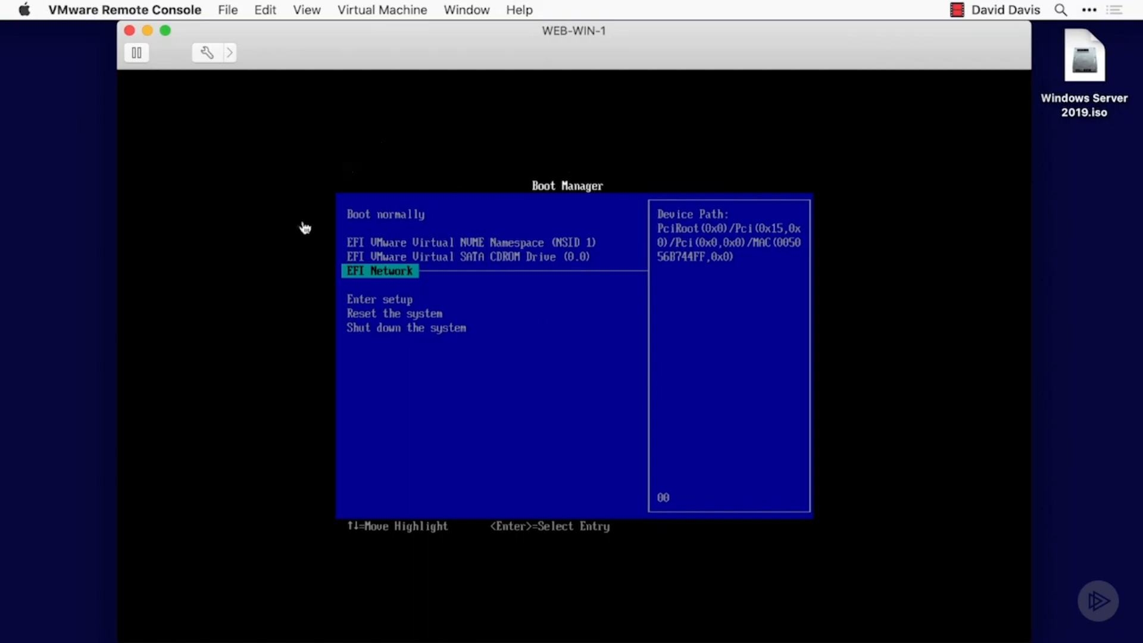
- Connect the virtual machine's CD/DVD drive to the local disc image Windows Server 2019.iso on the Desktop
click(369, 13)
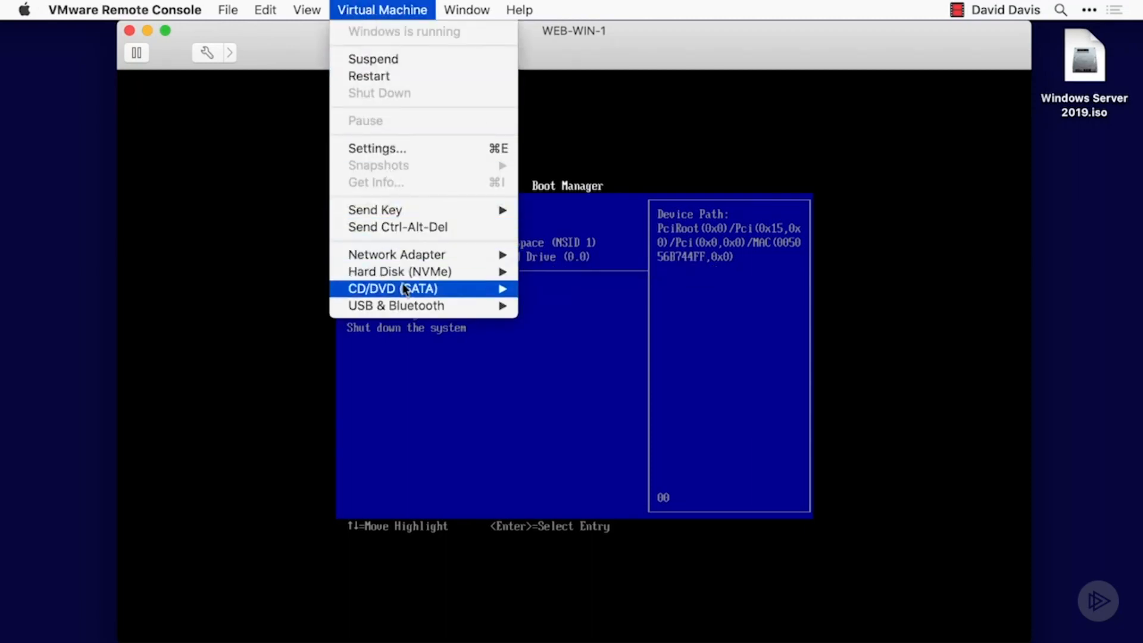
mouse_move(390, 294)
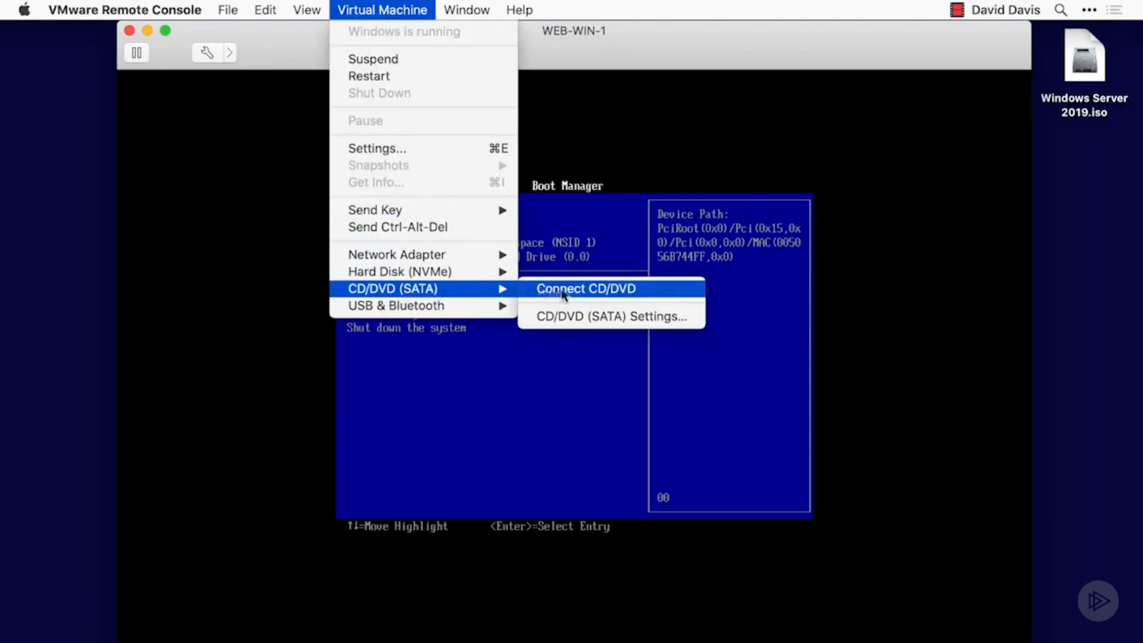
click(663, 318)
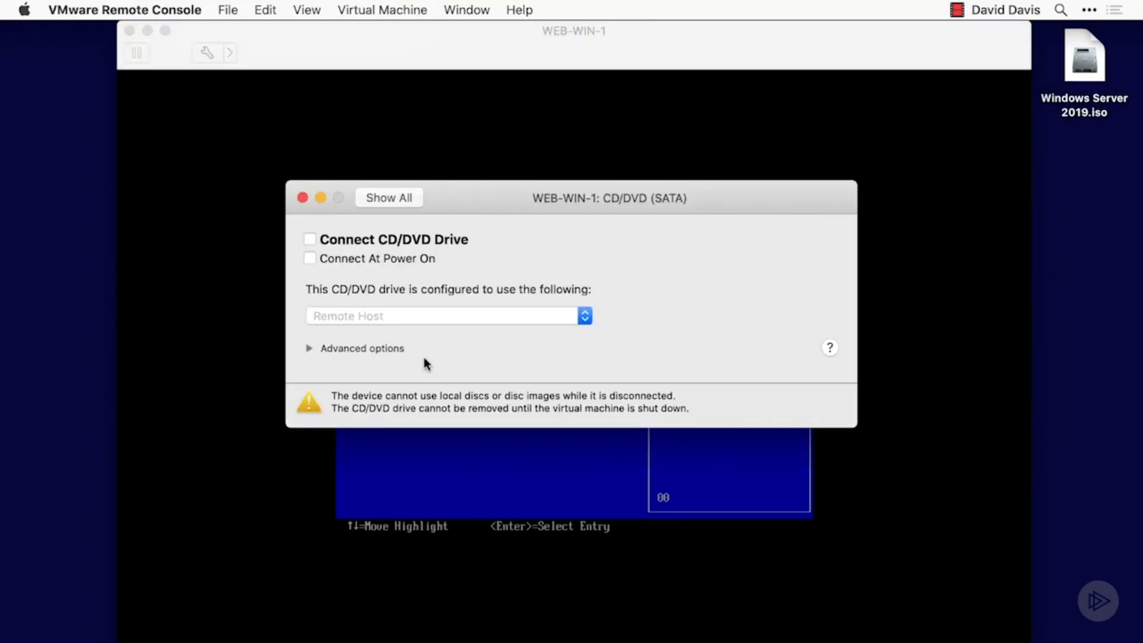
click(352, 316)
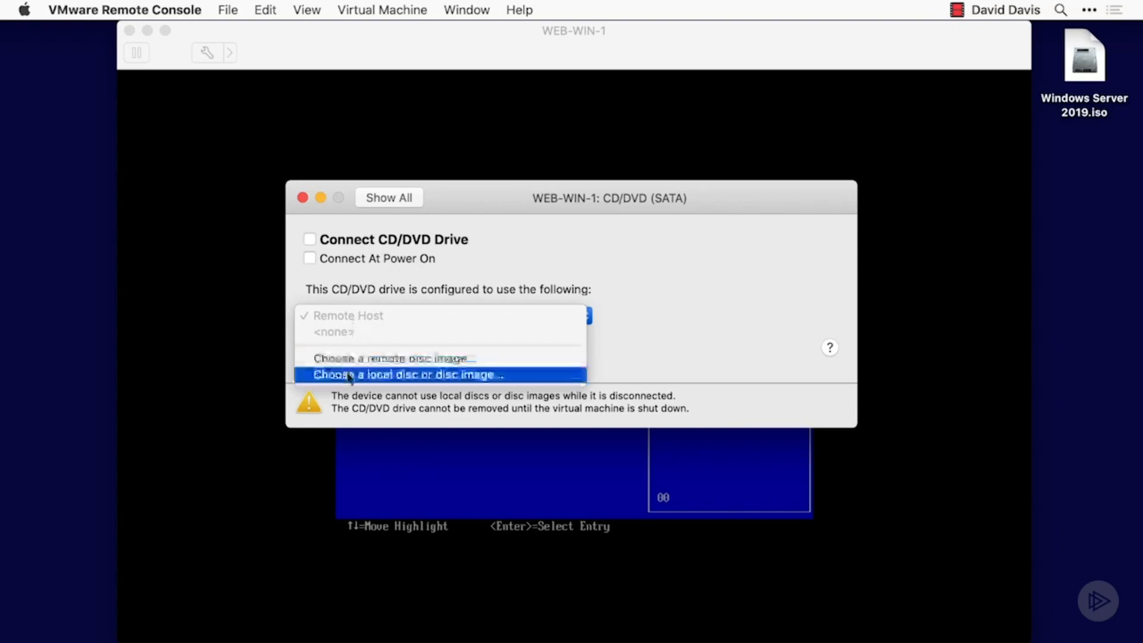
click(448, 379)
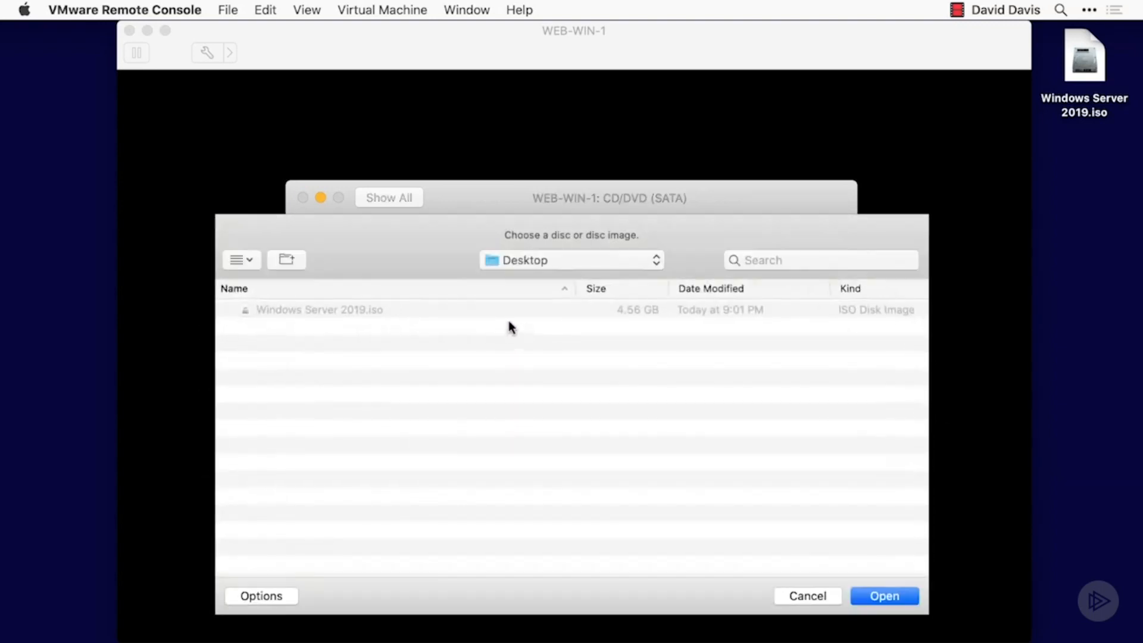
click(286, 310)
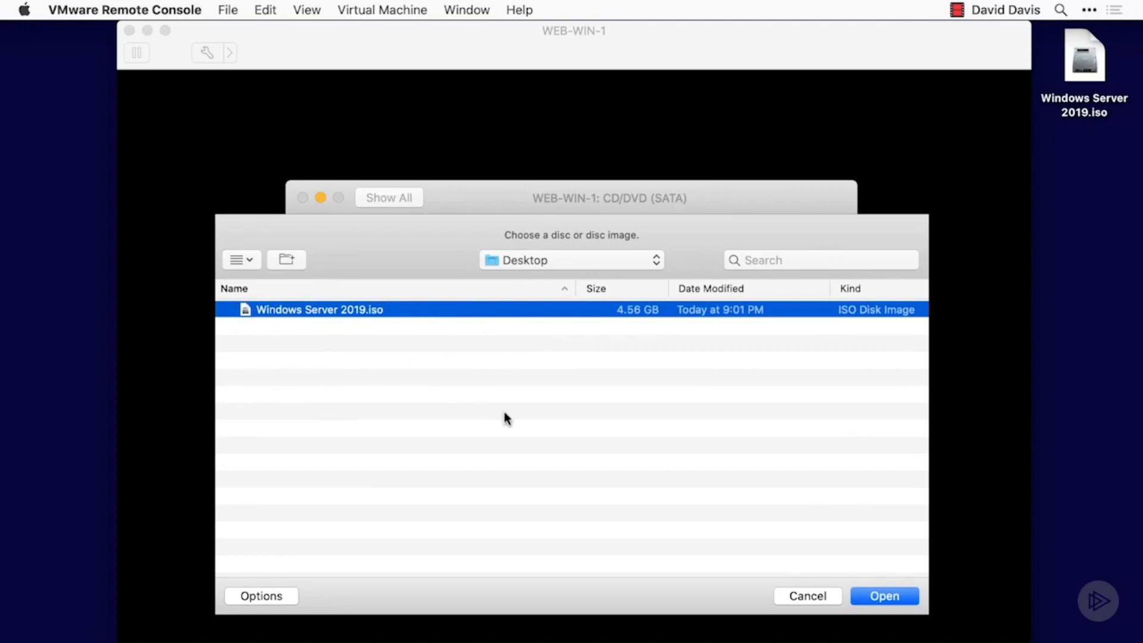
click(880, 596)
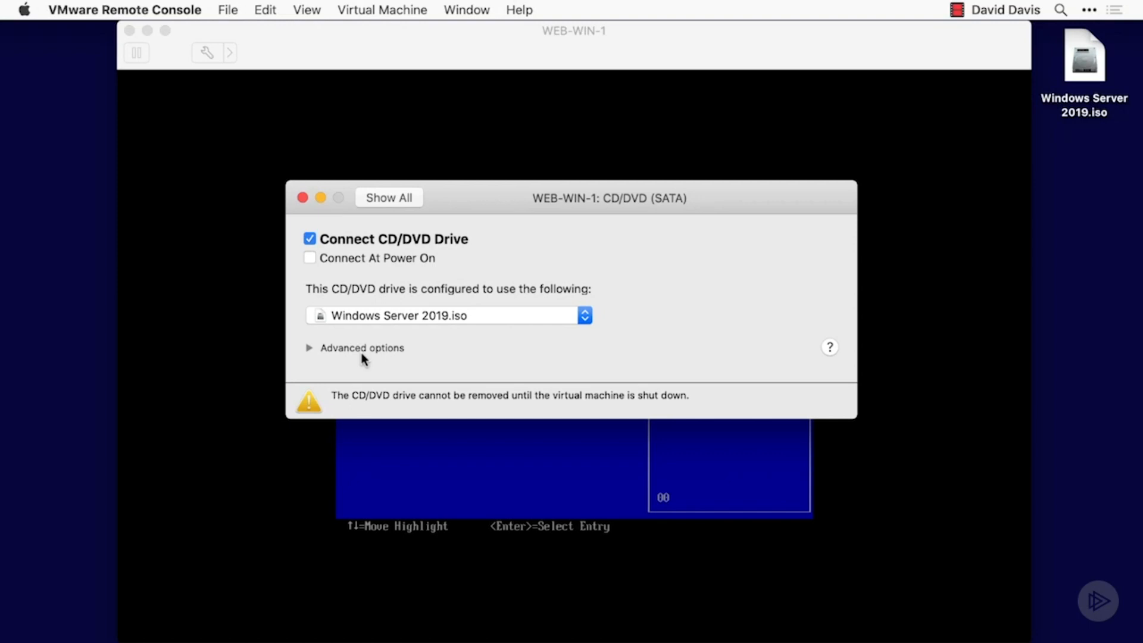
click(303, 200)
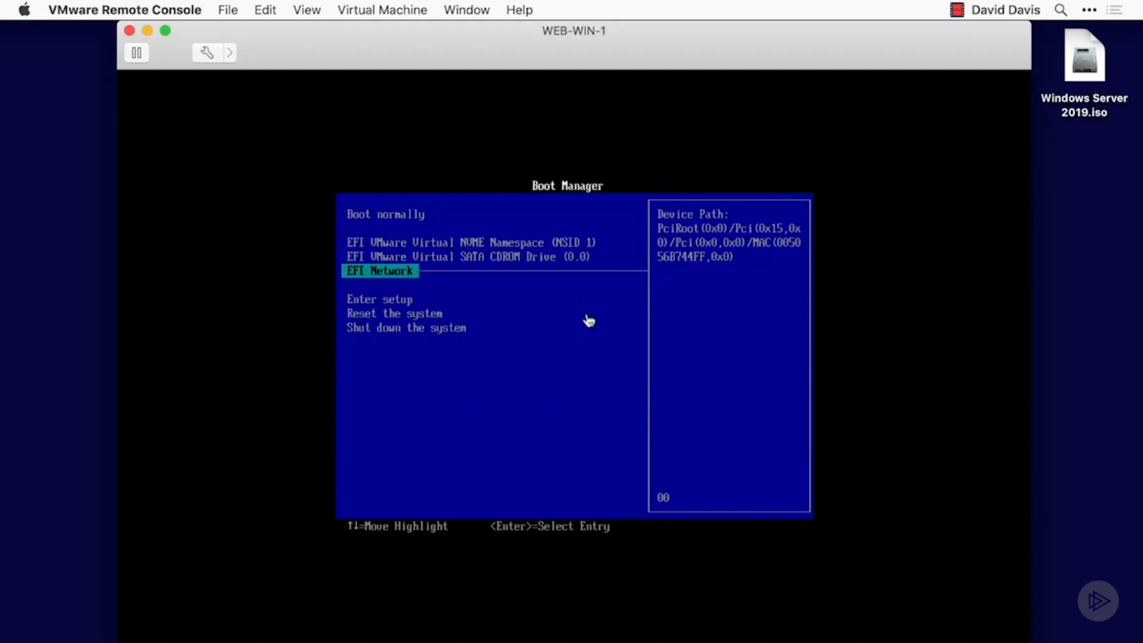
- Boot WEB-WIN-1 from the EFI VMware Virtual SATA CDROM Drive (0.0) into Windows Setup
click(558, 344)
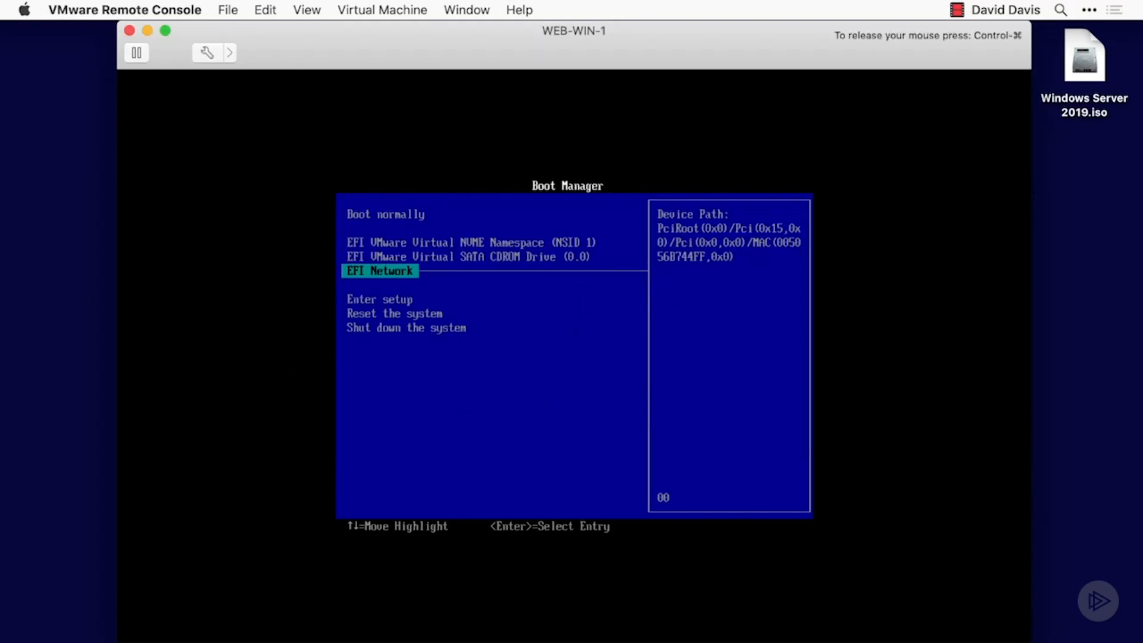
key(Up)
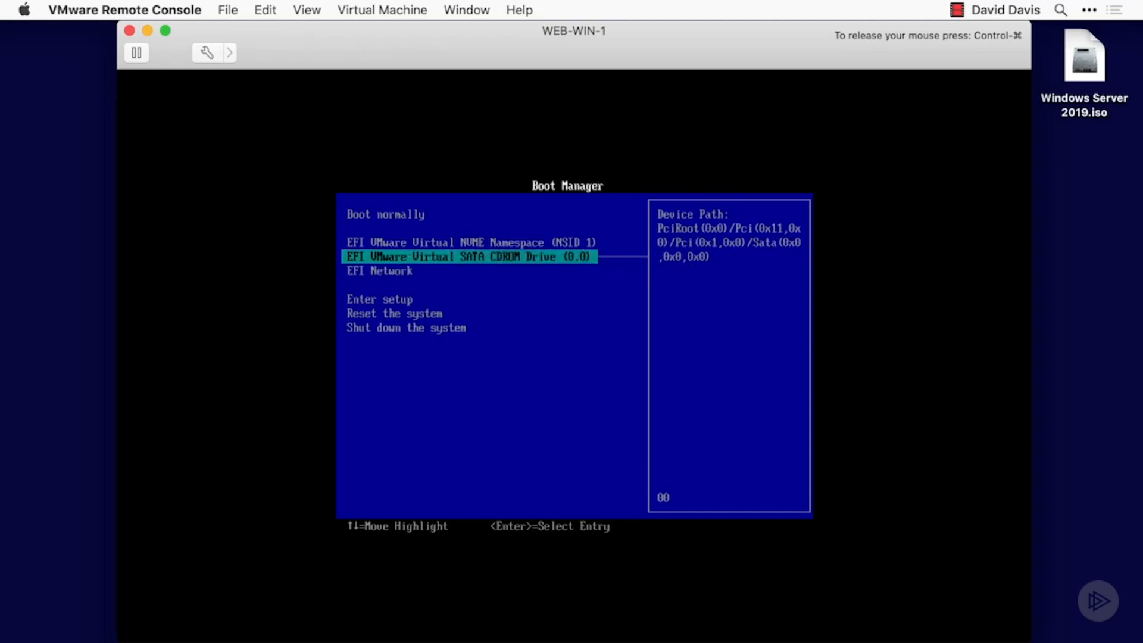
key(Return)
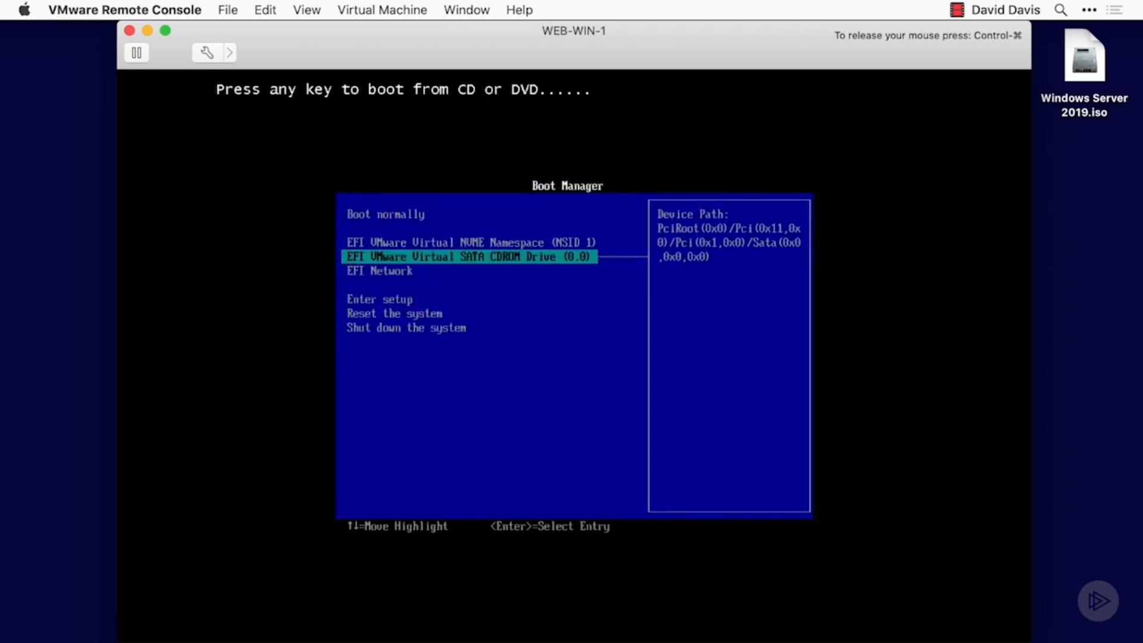
key(Return)
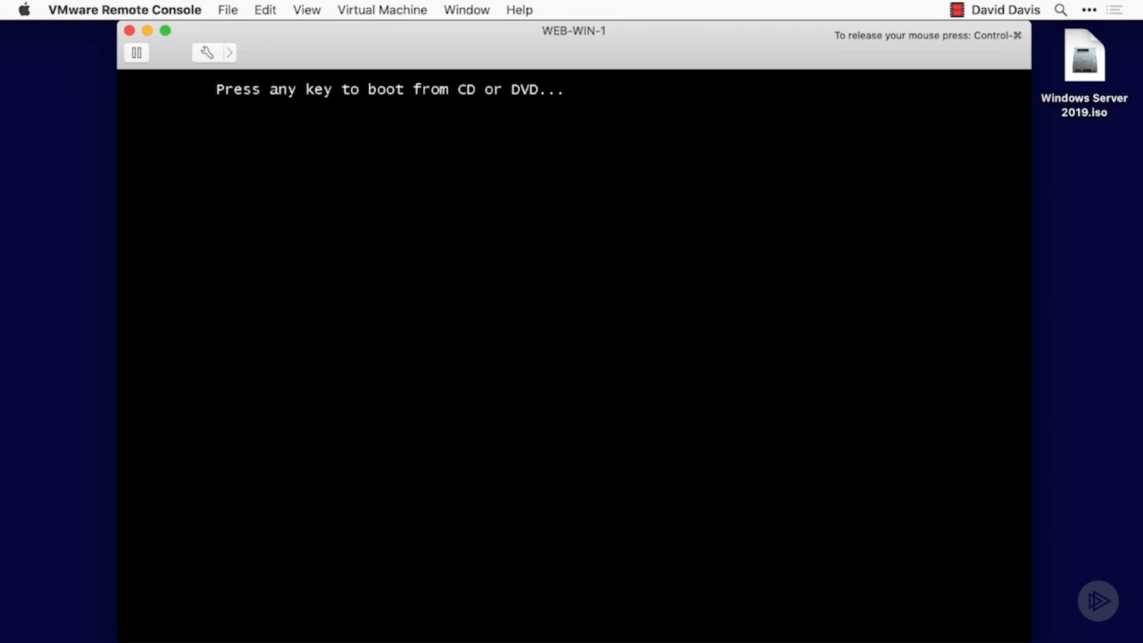
key(Return)
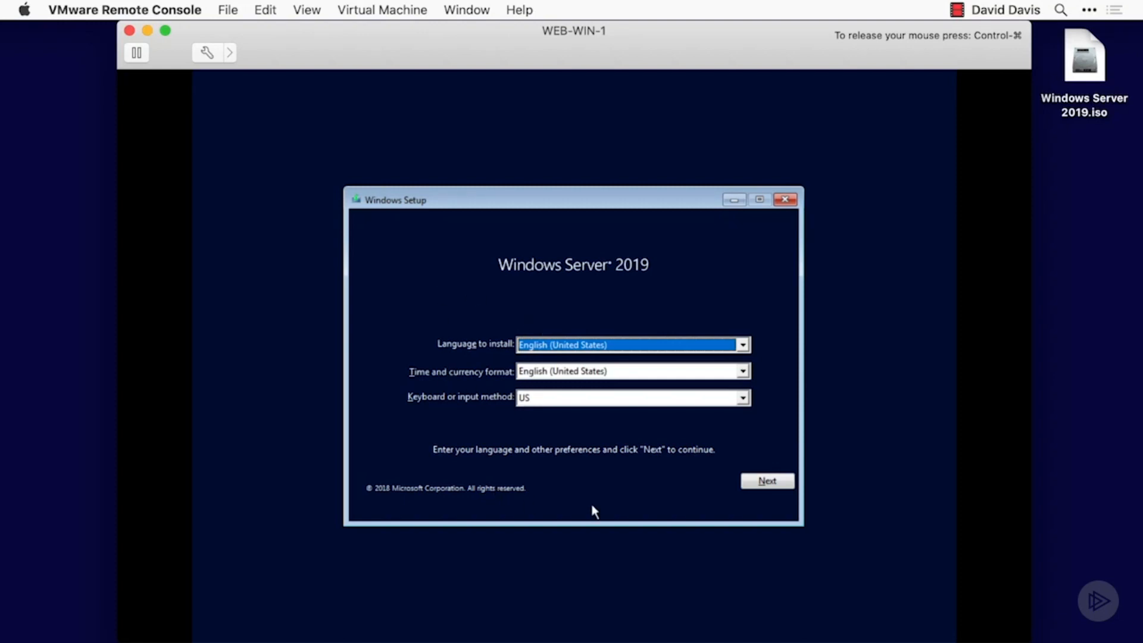
- Start the Windows installation with the default language settings and choose Windows Server 2019 Standard Evaluation (Desktop Experience)
click(767, 481)
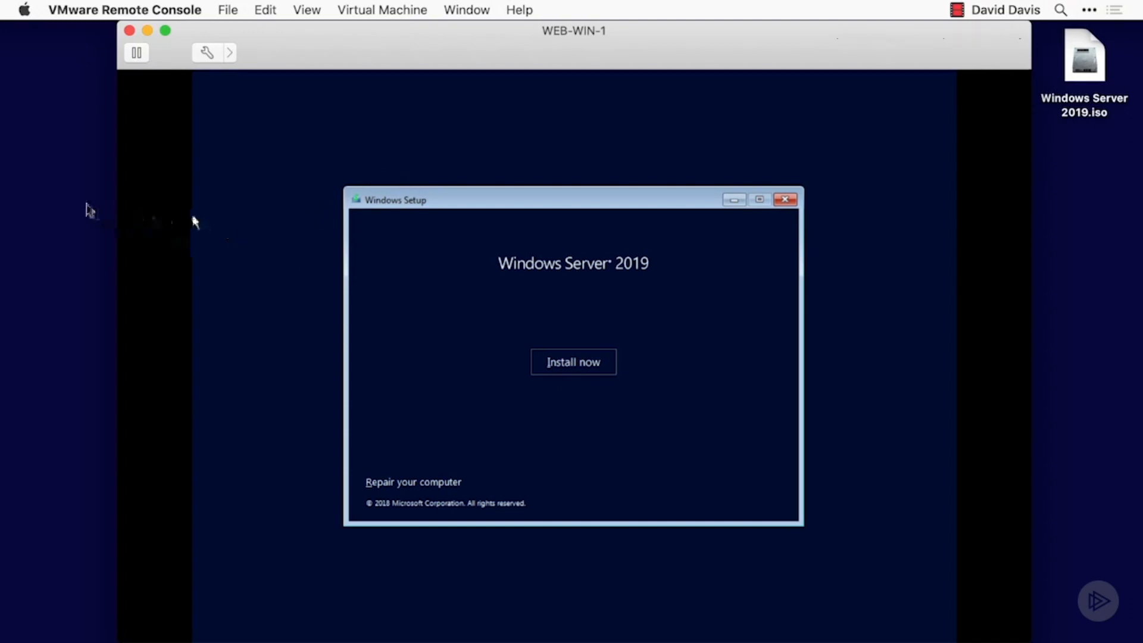
click(246, 170)
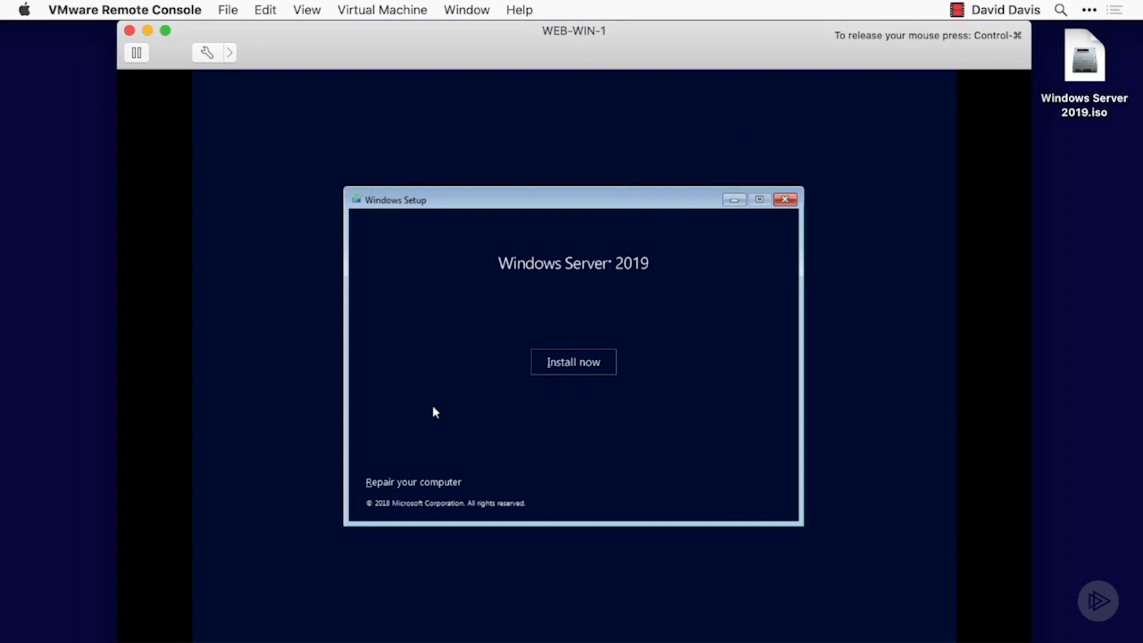
click(576, 361)
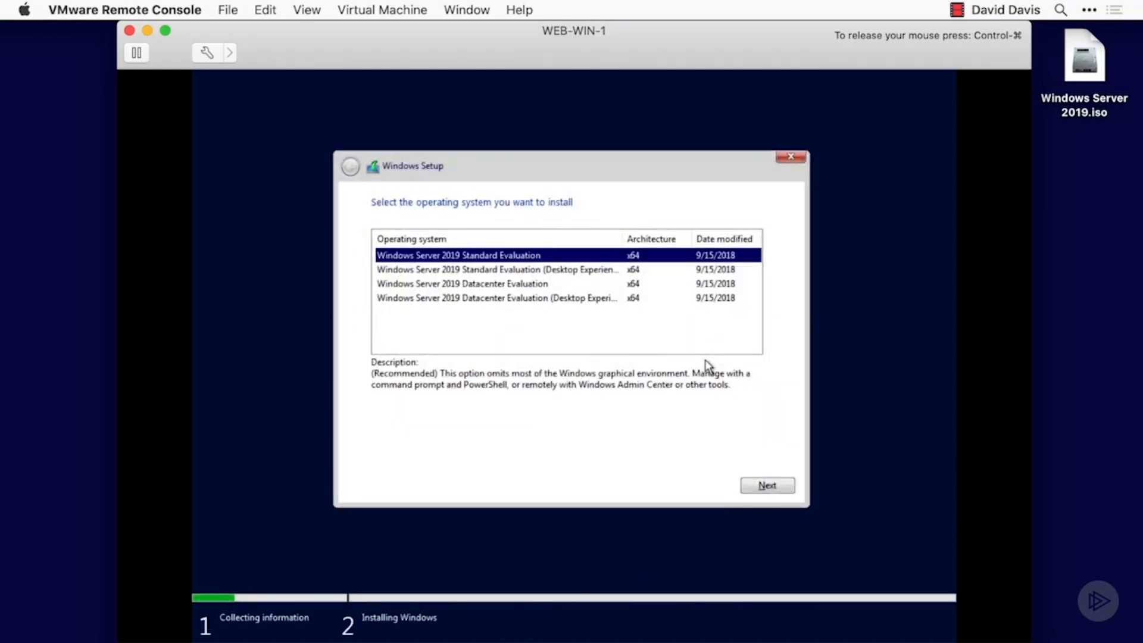
key(Down)
key(Return)
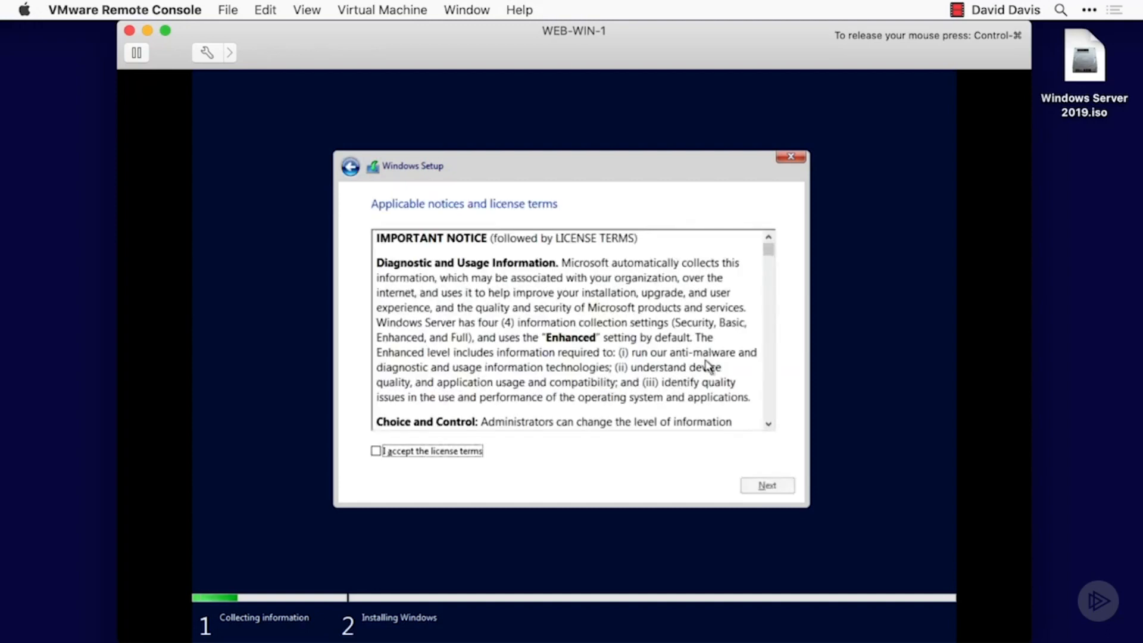
- Accept the license terms and run a custom, Windows-only installation on Drive 0 Unallocated Space
key(space)
key(Return)
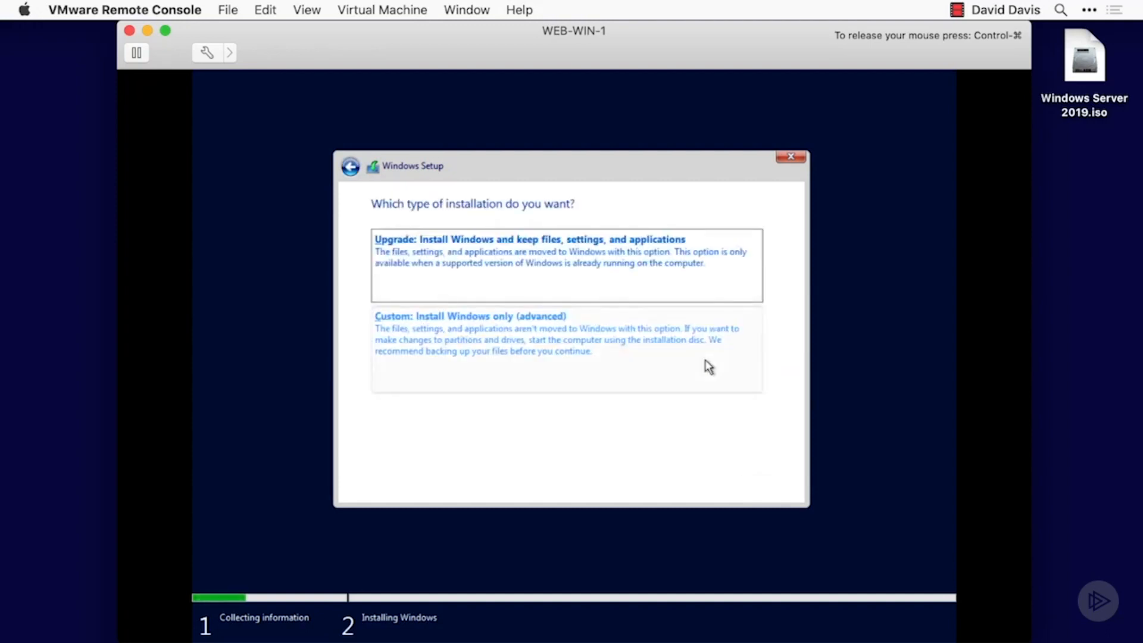
click(704, 359)
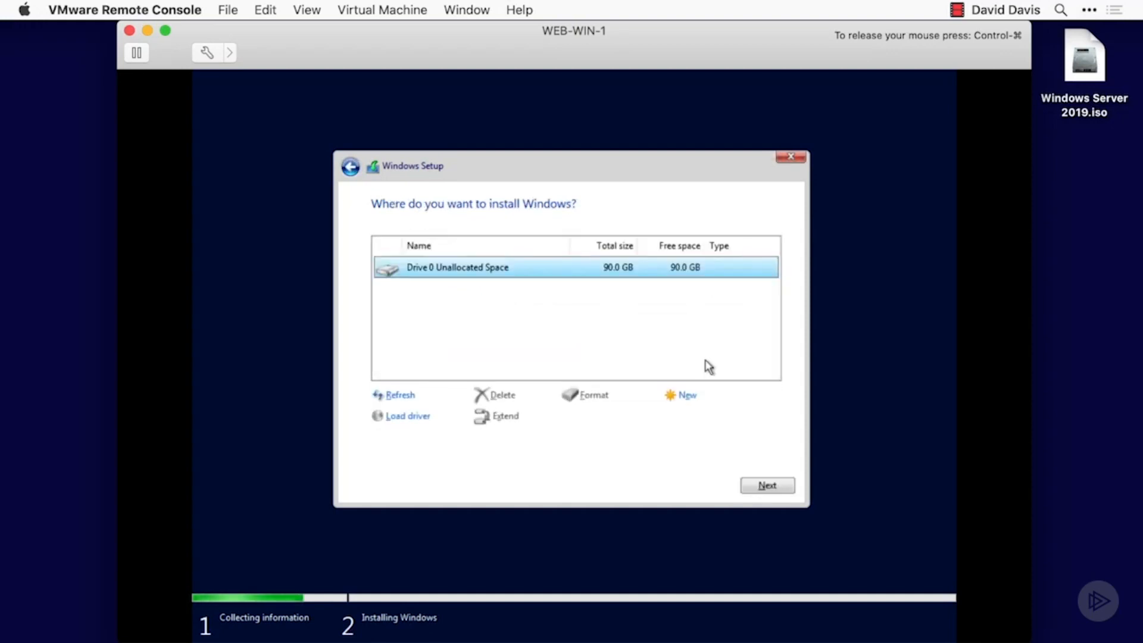
key(Return)
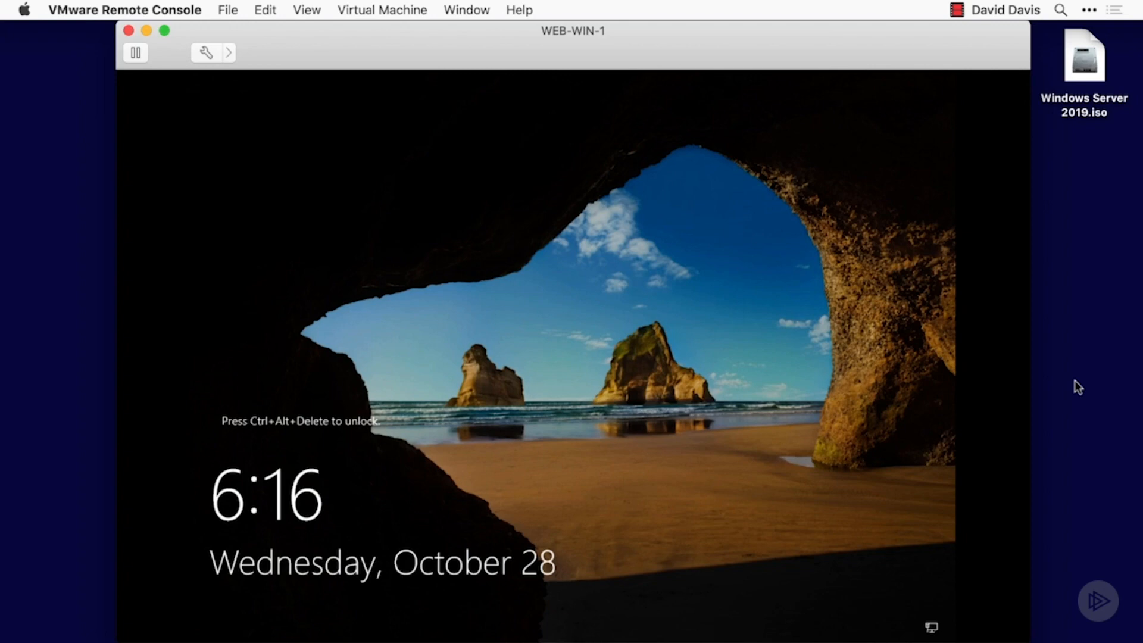
- Unlock the newly installed Windows Server and sign in as Administrator with the account password
click(845, 385)
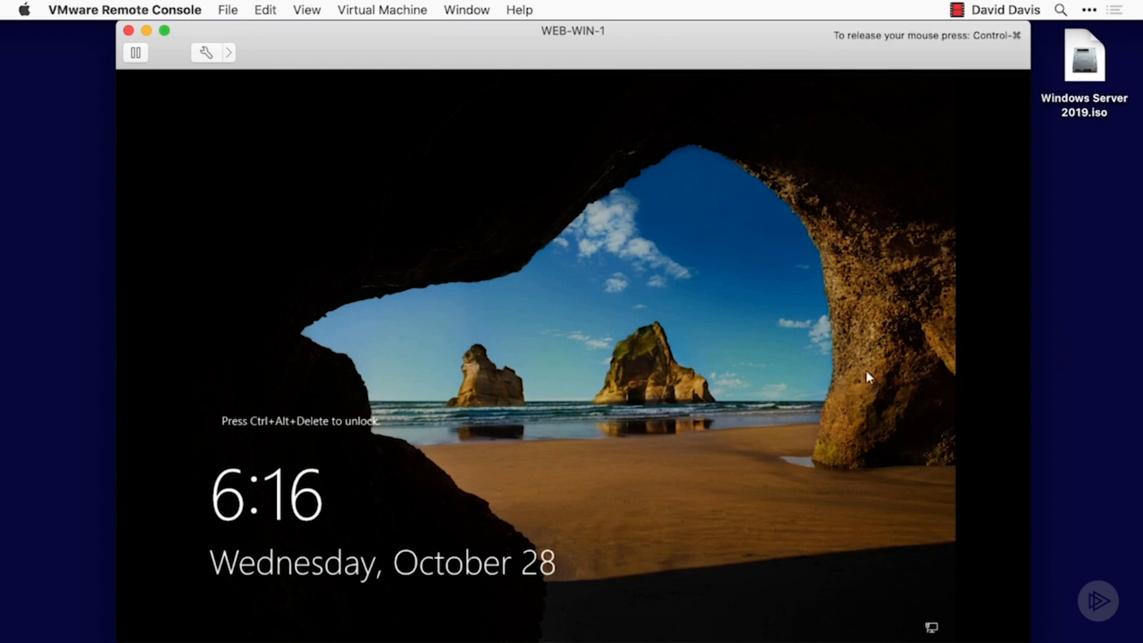
key(ctrl+alt+Delete)
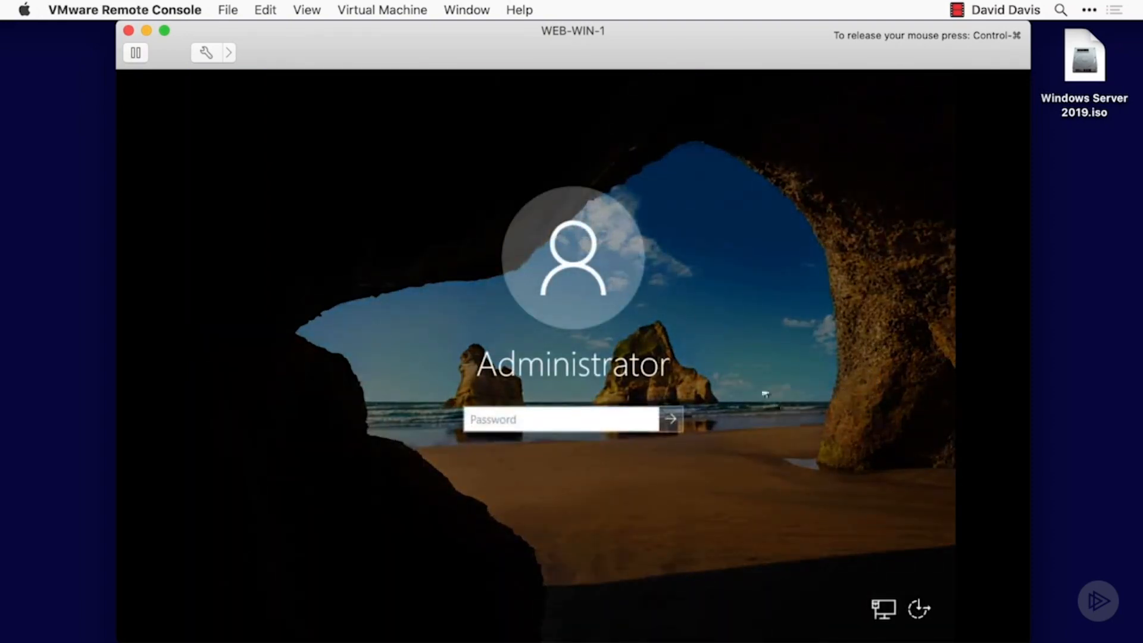
click(385, 11)
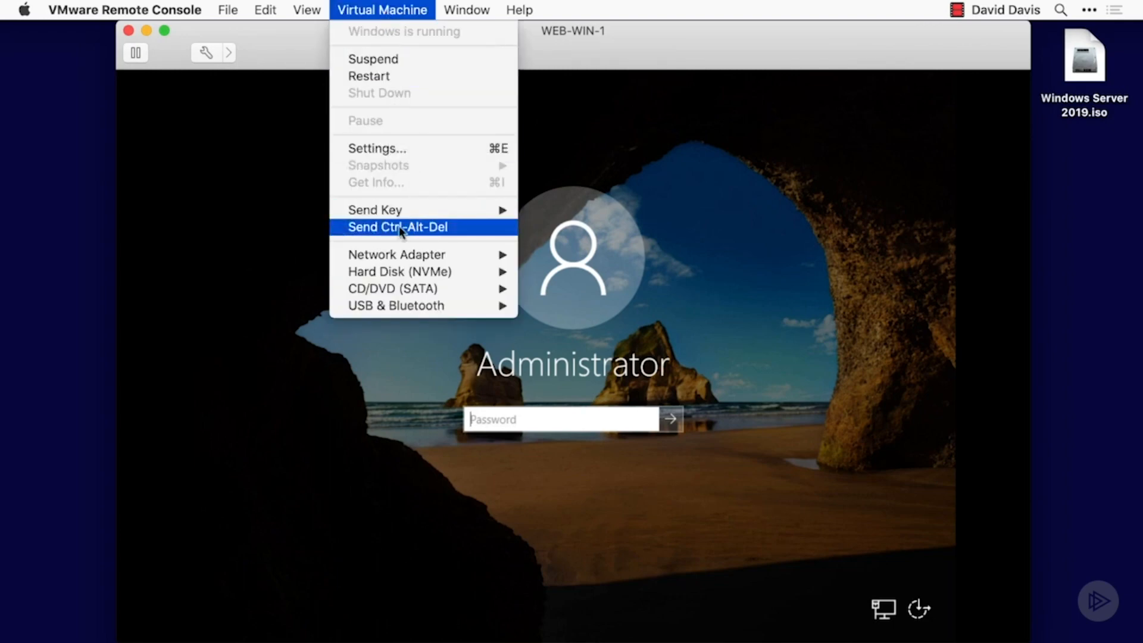
click(352, 228)
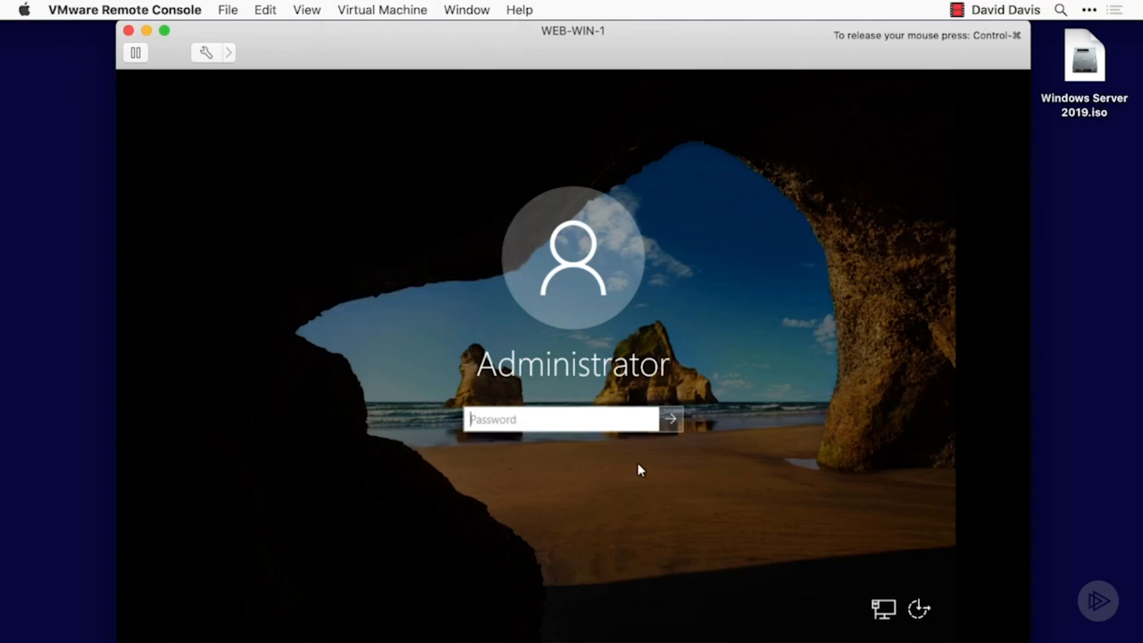
text(••••••••••)
key(Return)
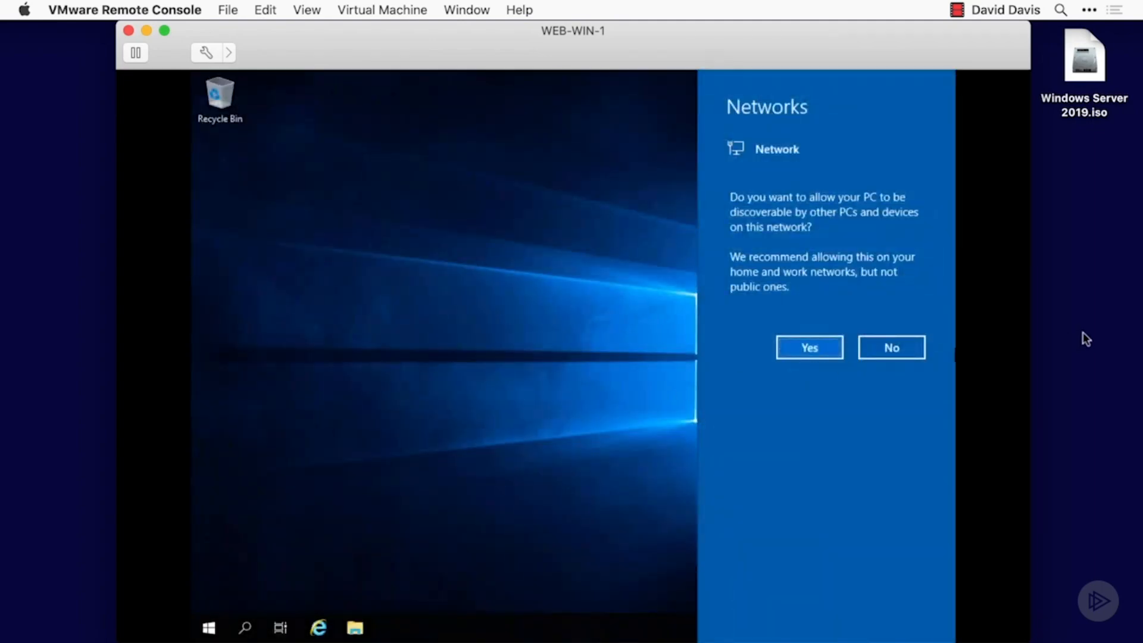
- Decline making the server discoverable on the network and dismiss the Windows Admin Center message
click(892, 348)
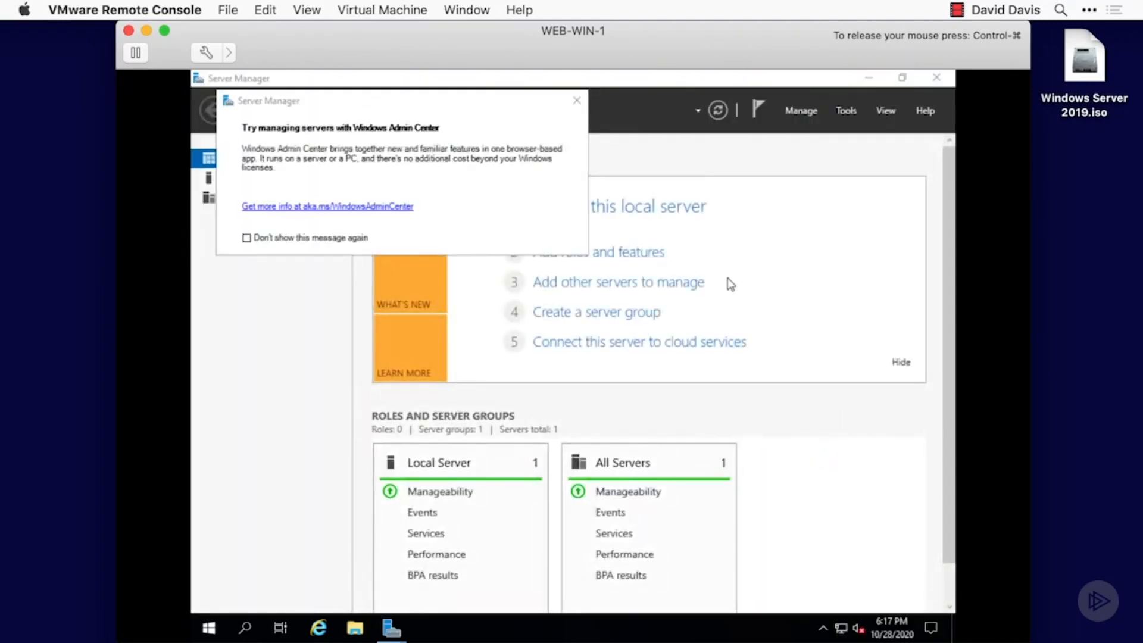
click(577, 102)
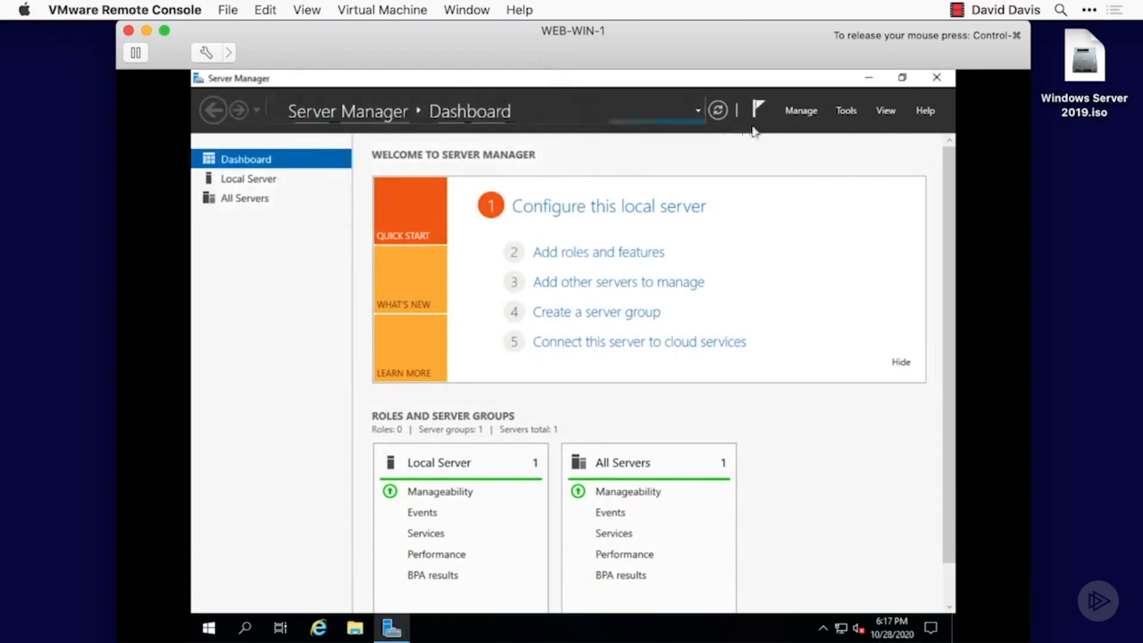
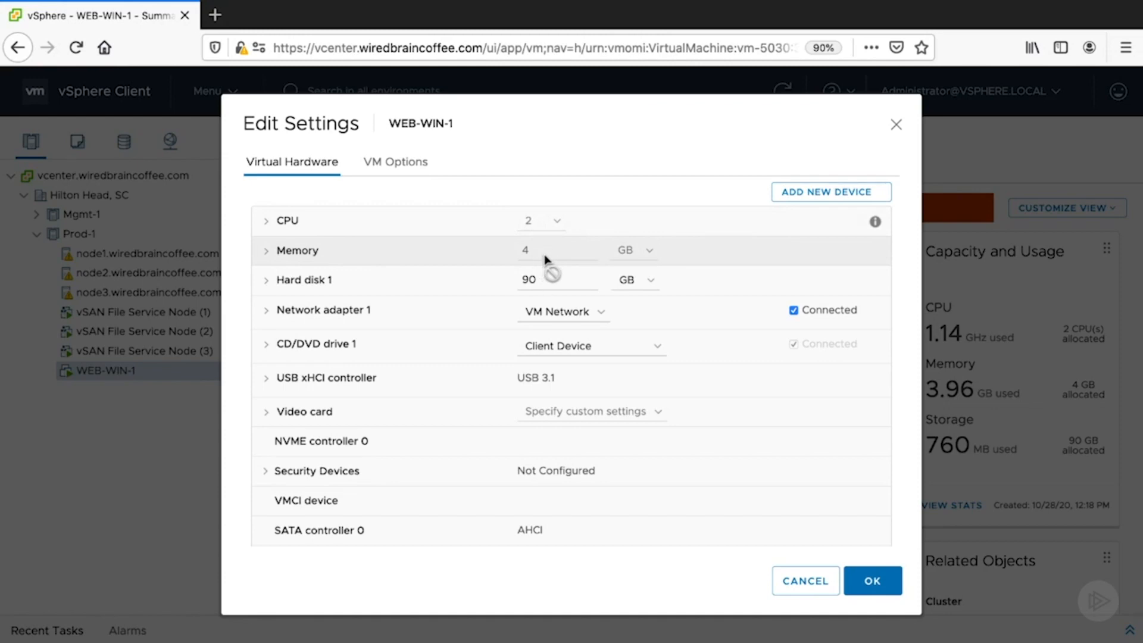
- Review the VM options and the virtual hardware list in the edit settings of WEB-WIN-1
click(409, 174)
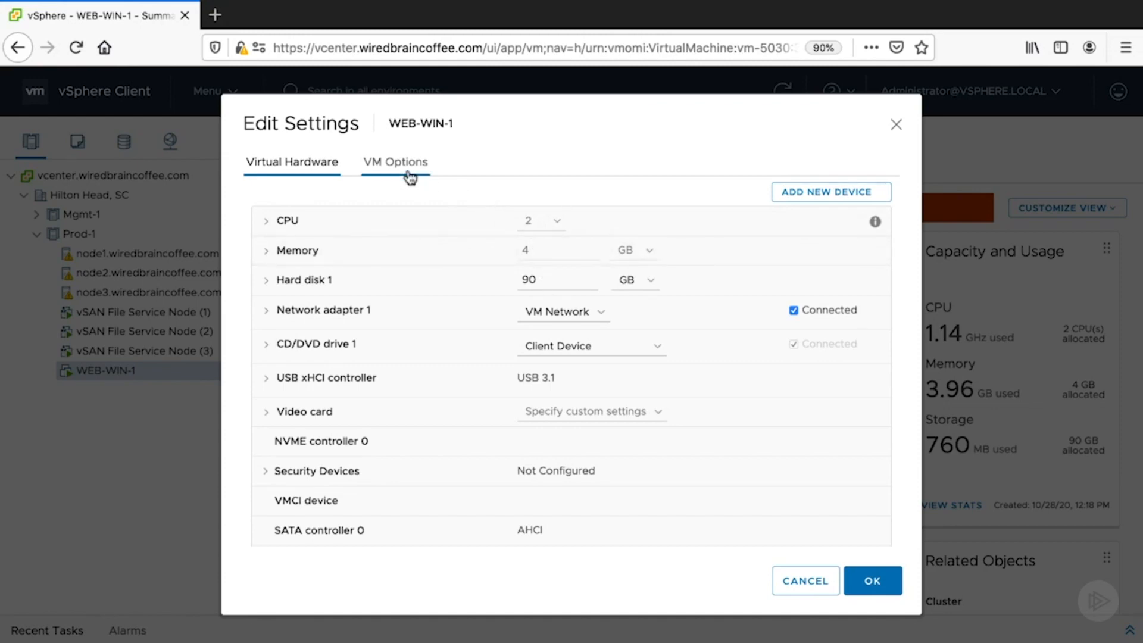
click(327, 172)
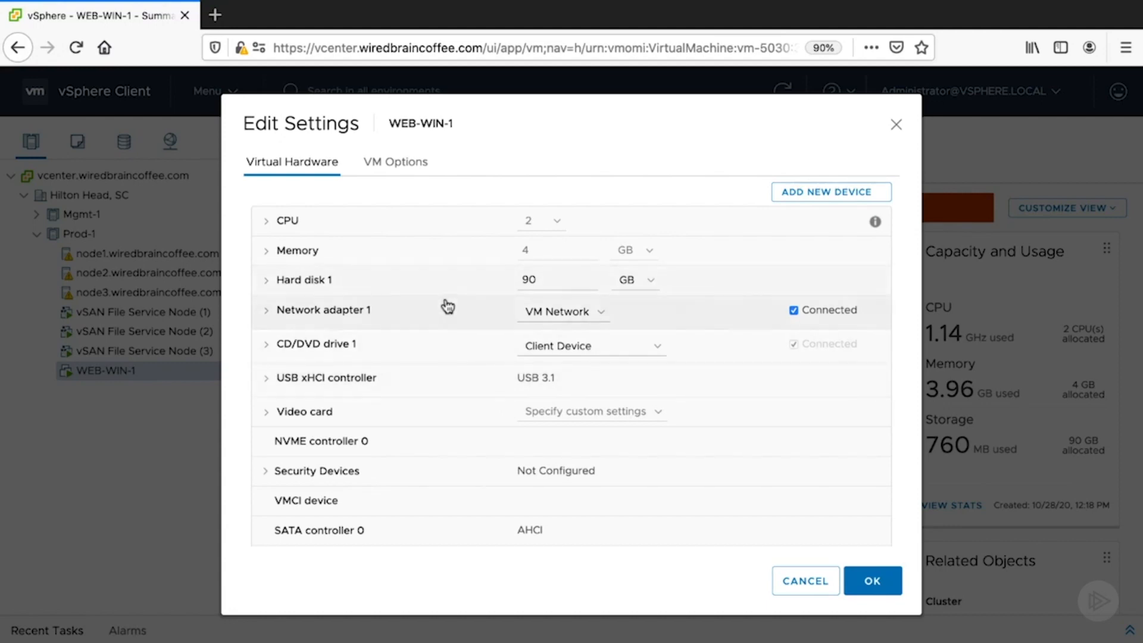
scroll(443, 306, down, 1)
scroll(447, 309, up, 1)
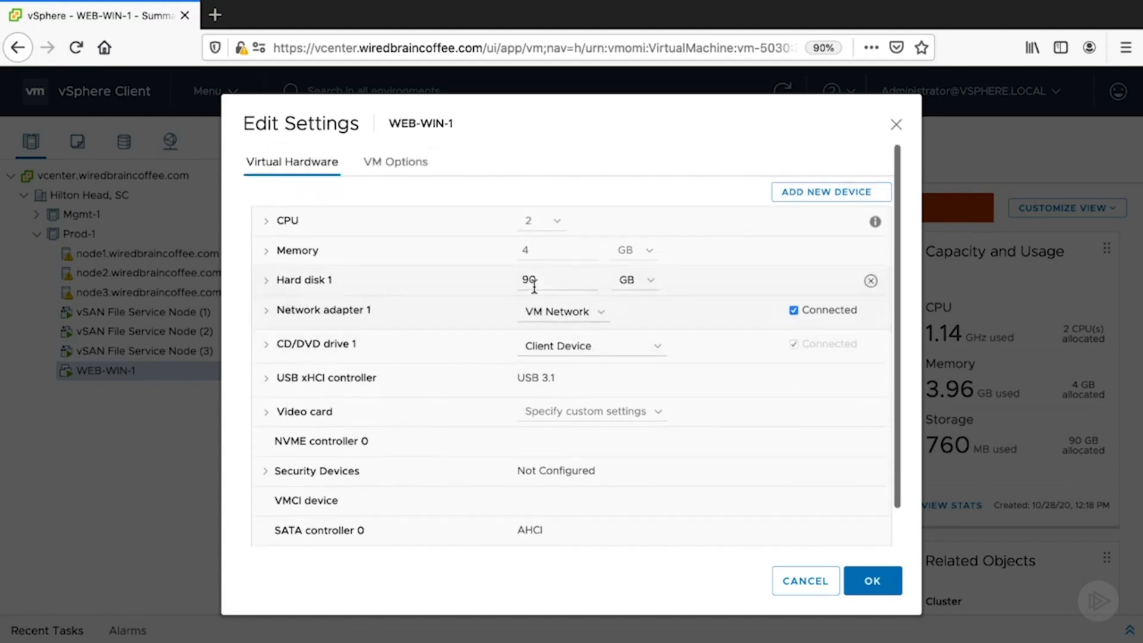
- Try setting Hard disk 1 to 180 GB and return its size to 90 GB
drag(553, 281, 503, 280)
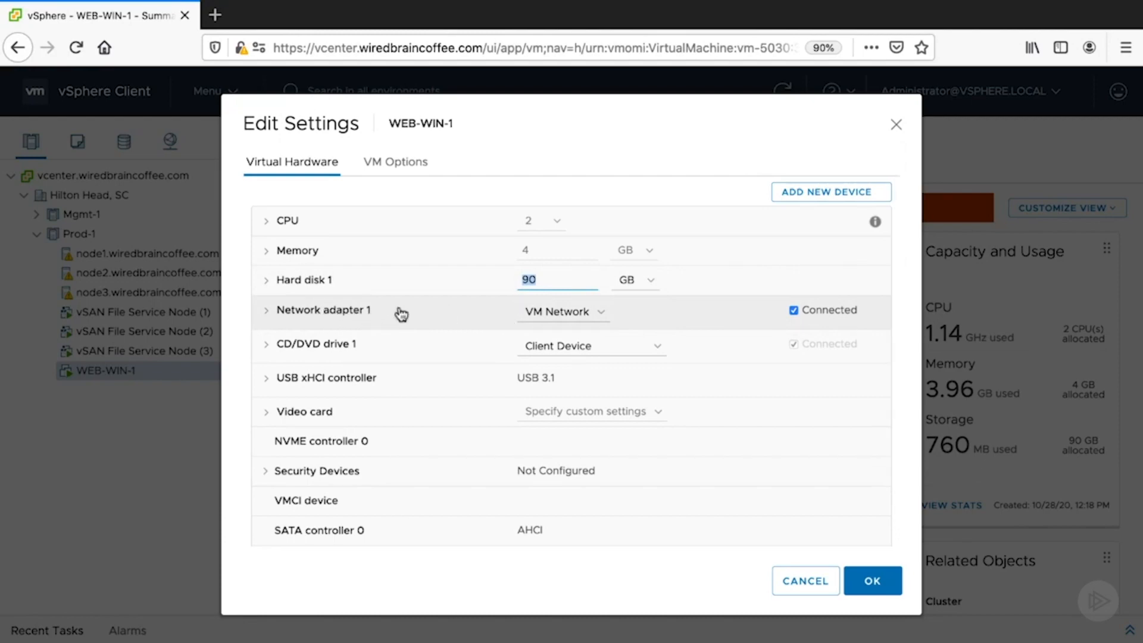
text(180)
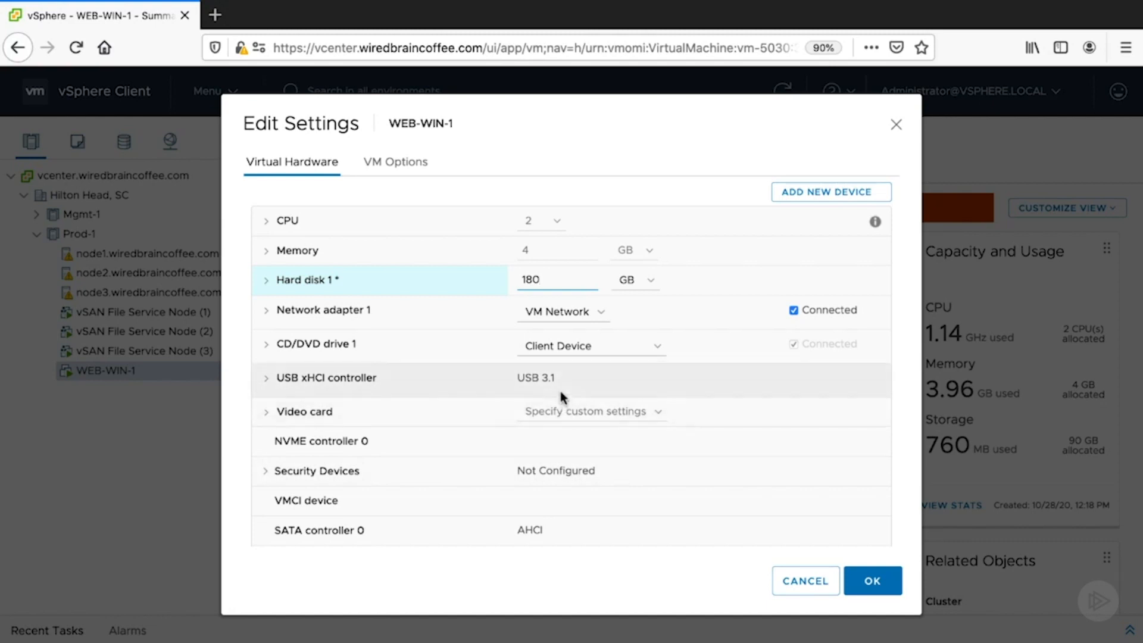
drag(553, 284, 451, 280)
text(90)
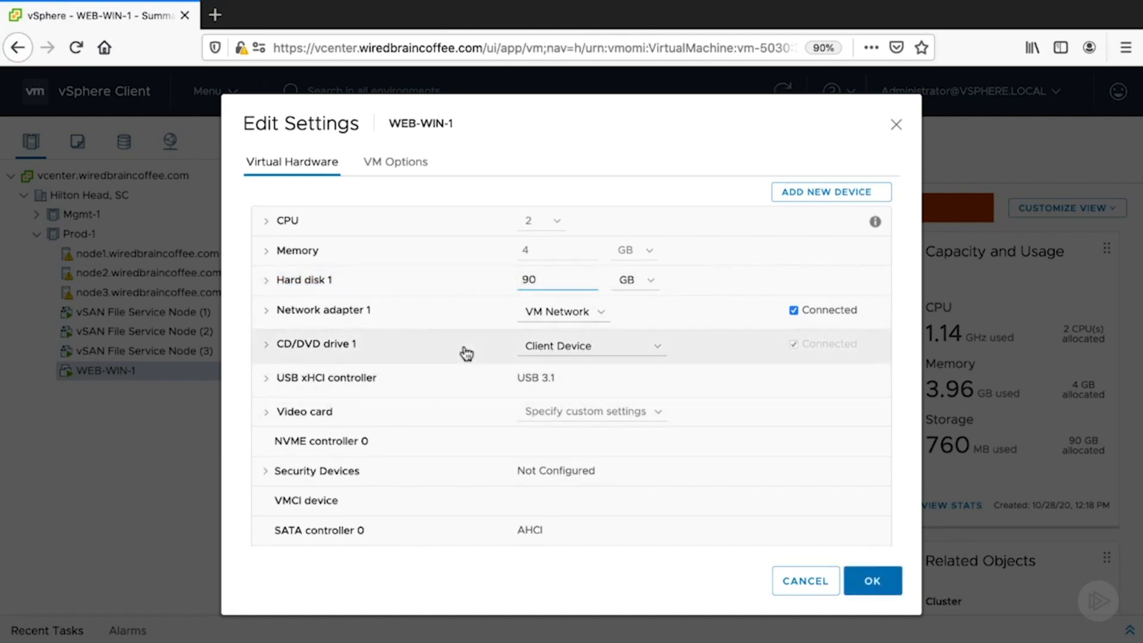
scroll(467, 355, down, 2)
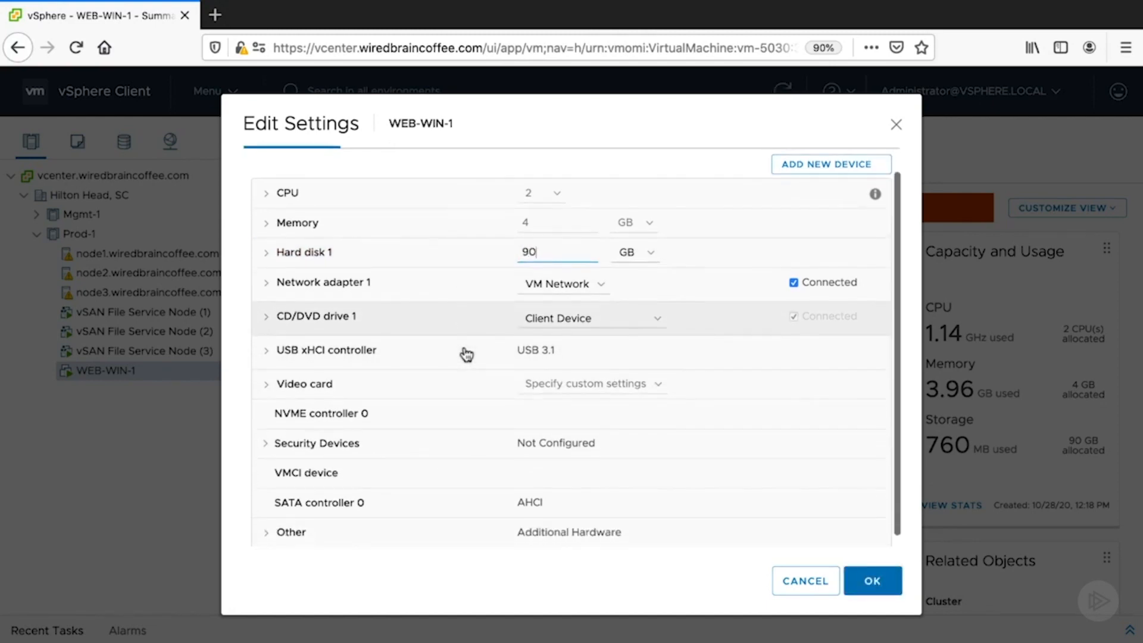
scroll(466, 357, up, 2)
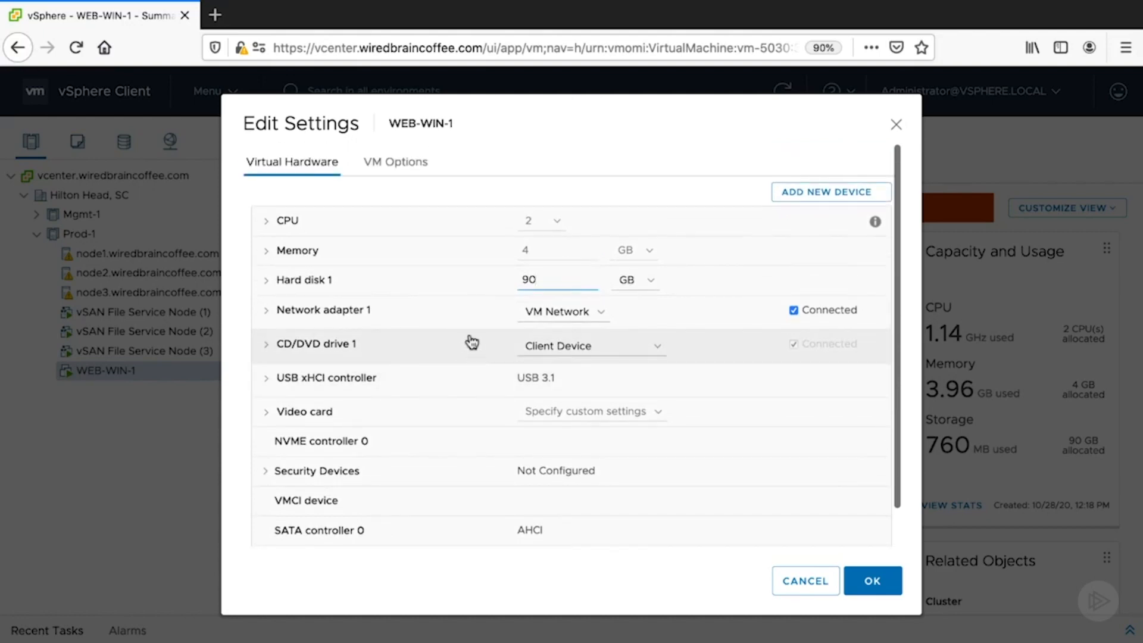
scroll(559, 393, down, 1)
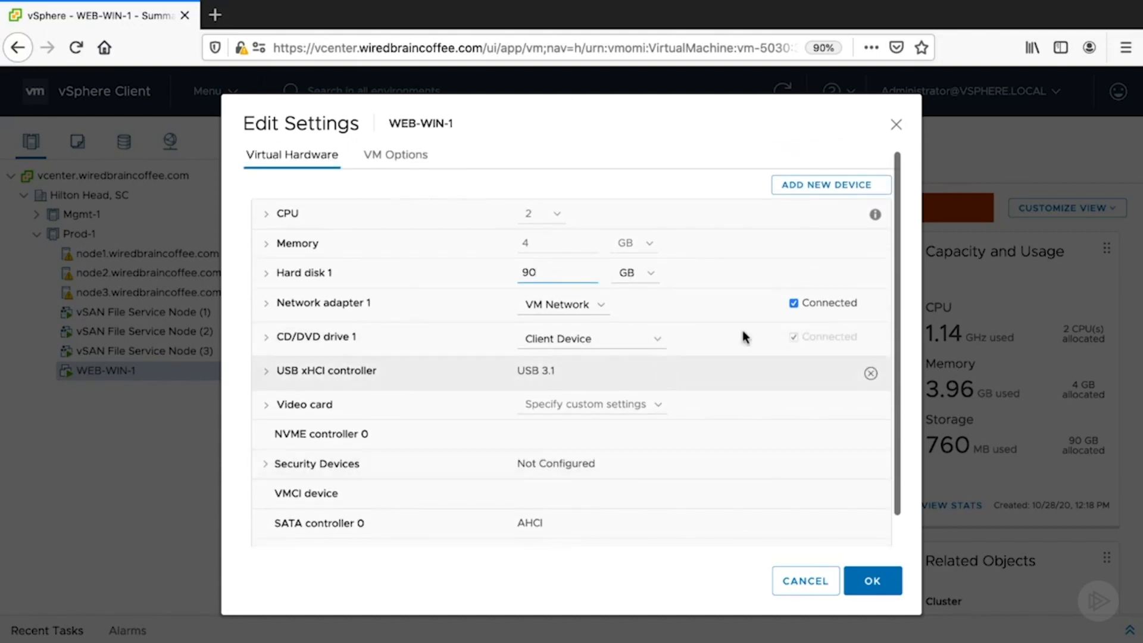
- Try adding a new 90 GB hard disk and a network adapter on VM Network, and discard the changes
click(845, 185)
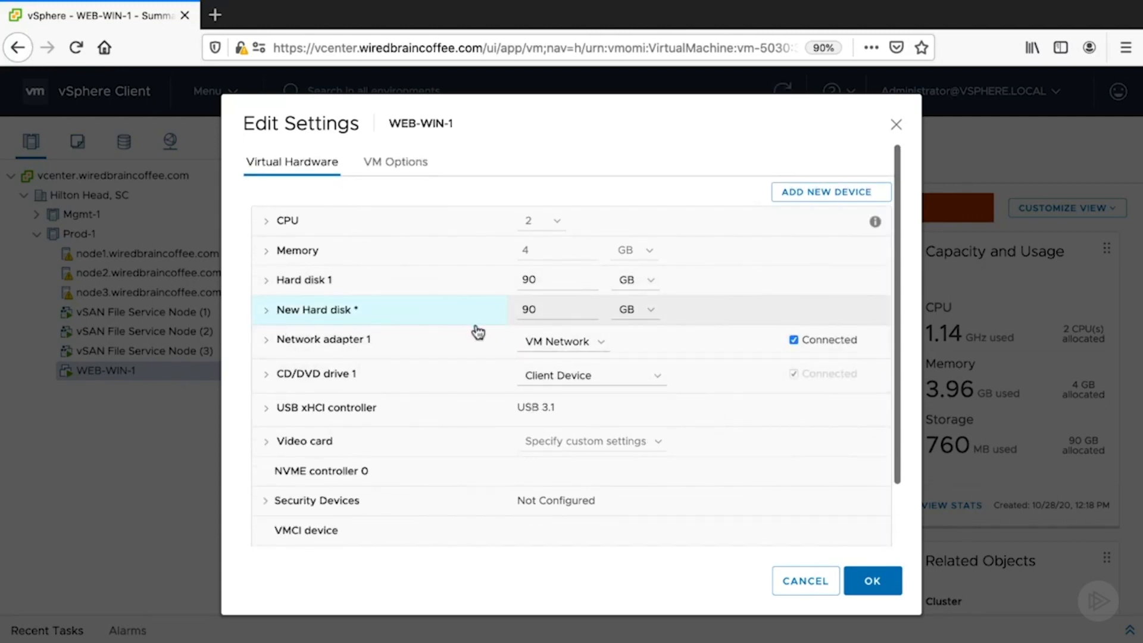
click(860, 189)
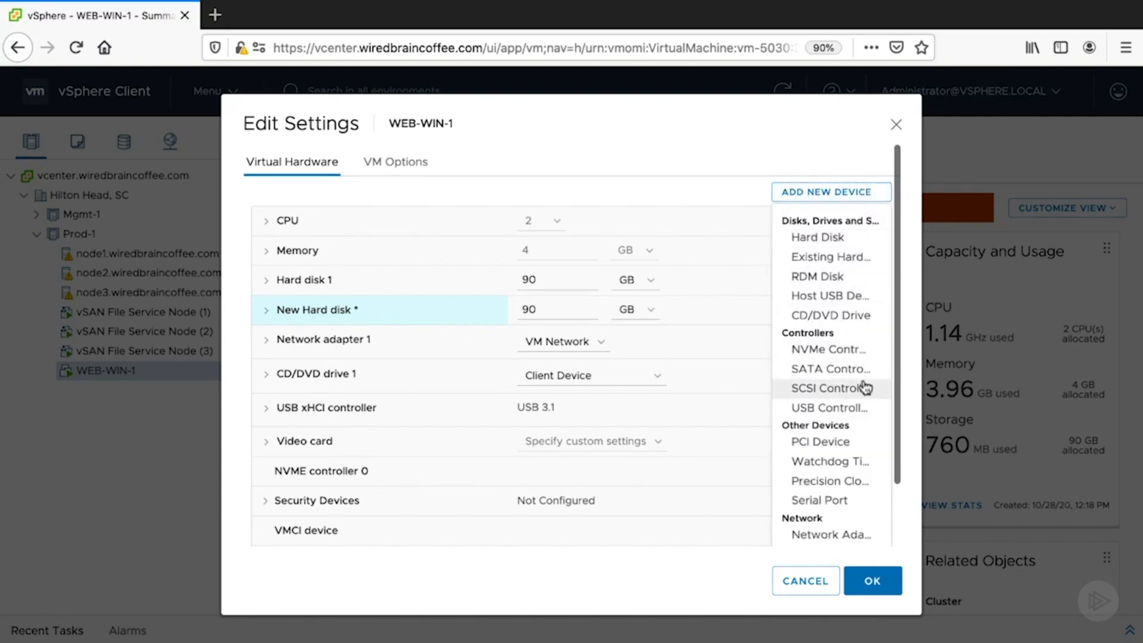
scroll(857, 393, down, 2)
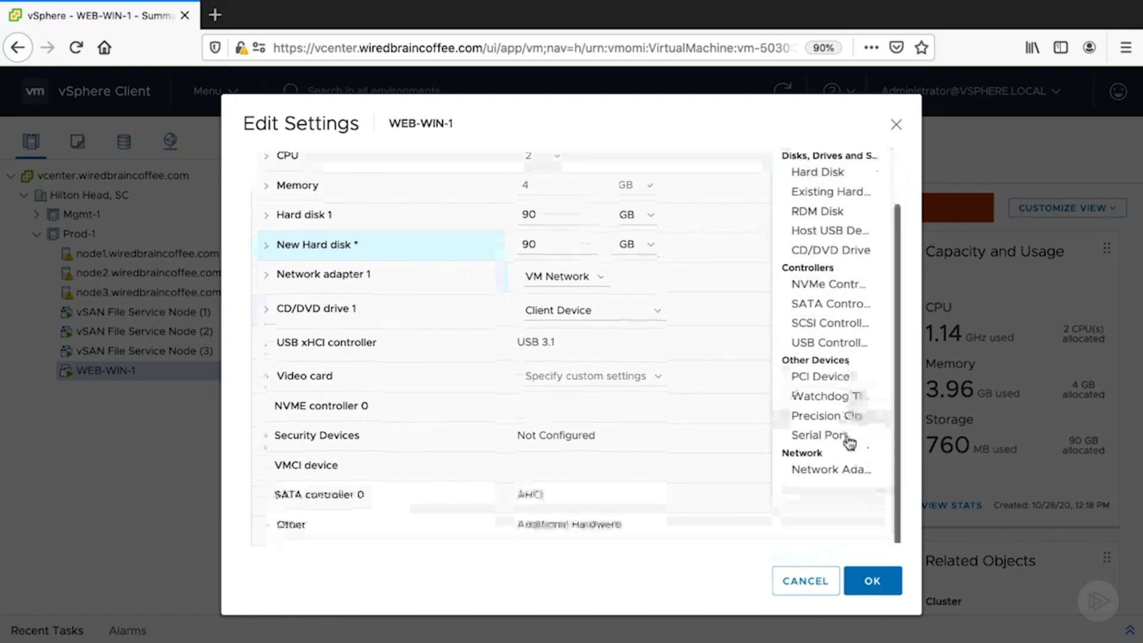
click(821, 473)
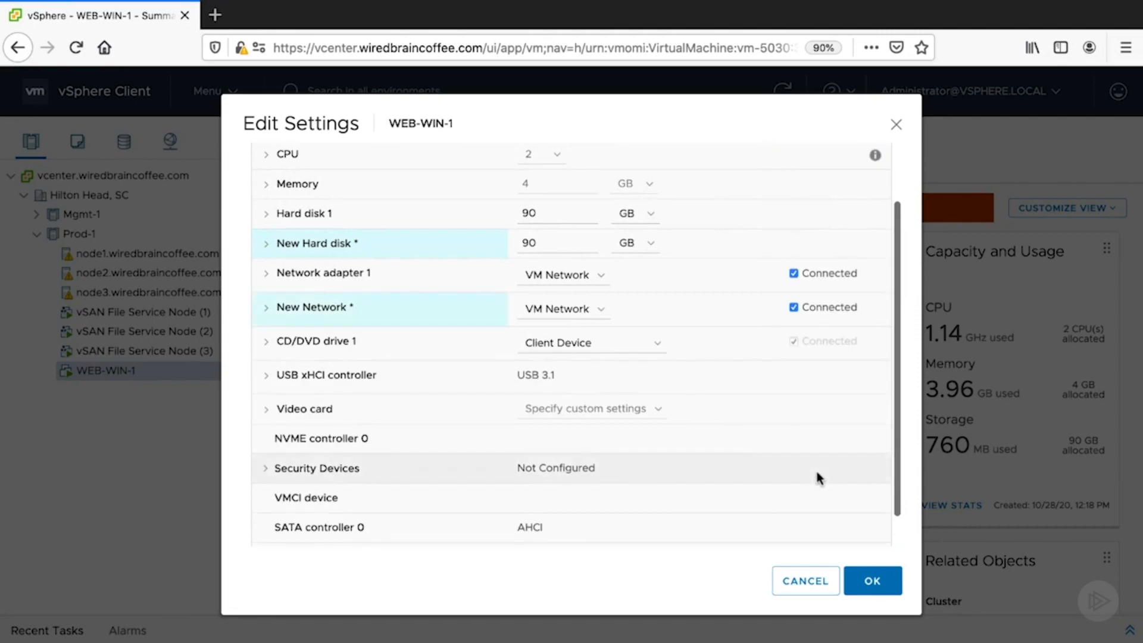
click(593, 316)
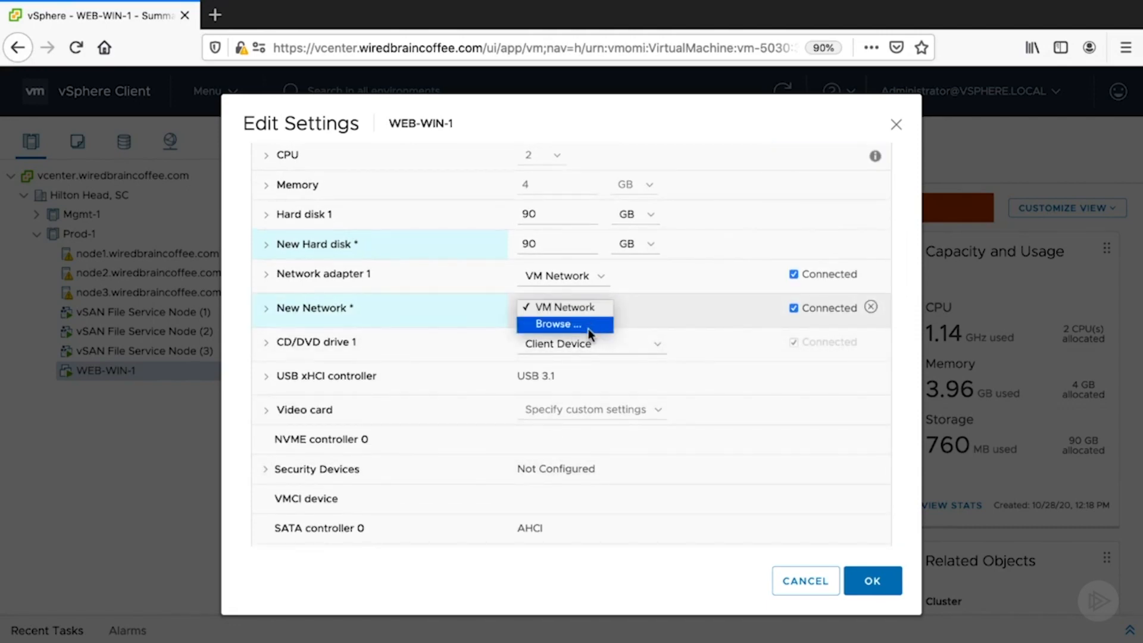
click(590, 307)
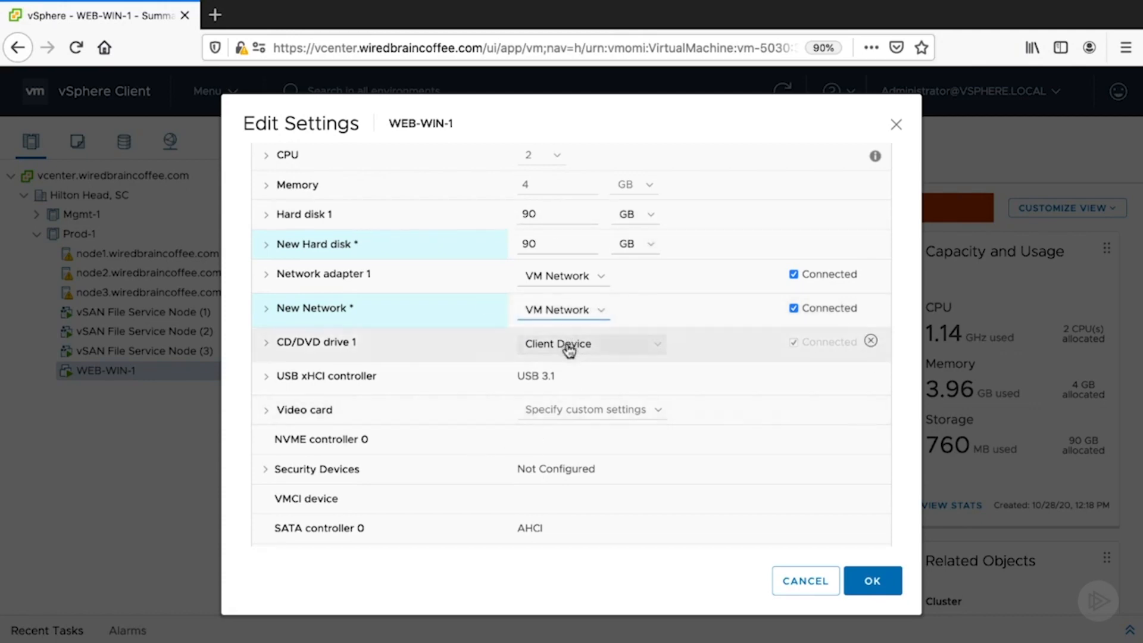
click(788, 583)
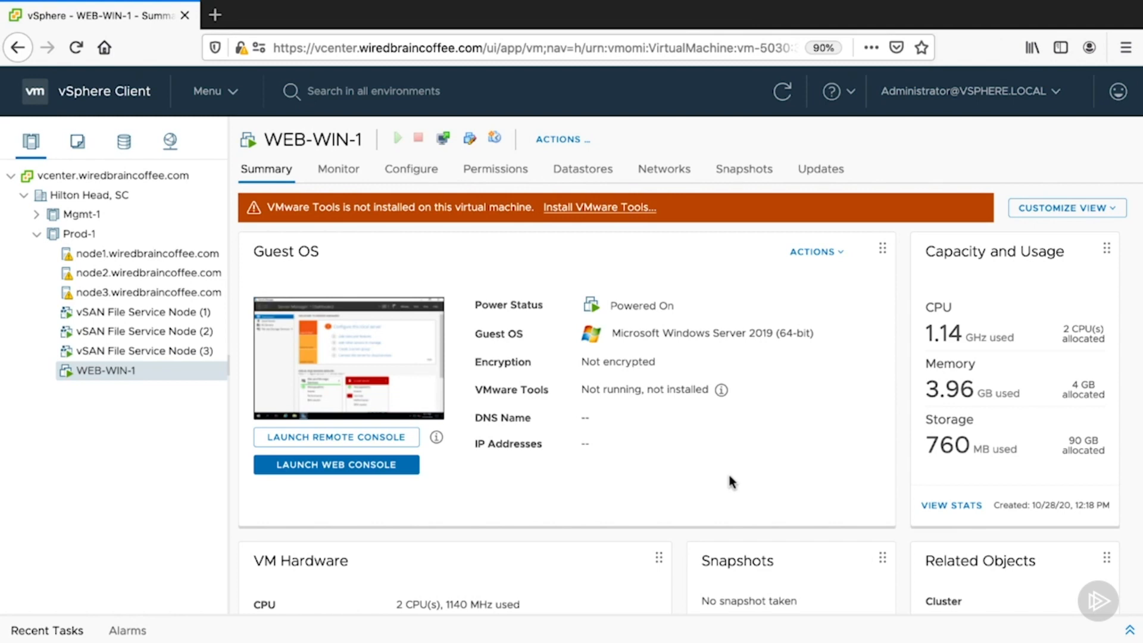
- Review the hardware settings of WEB-WIN-1 and look through its available actions, including the Guest OS options
click(480, 141)
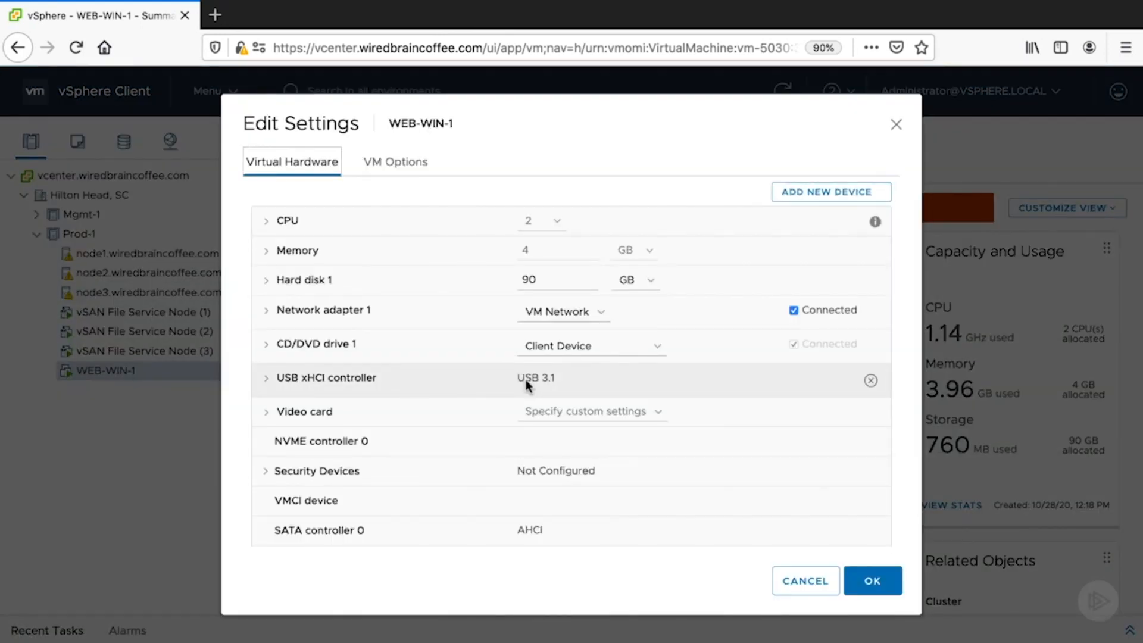
click(816, 591)
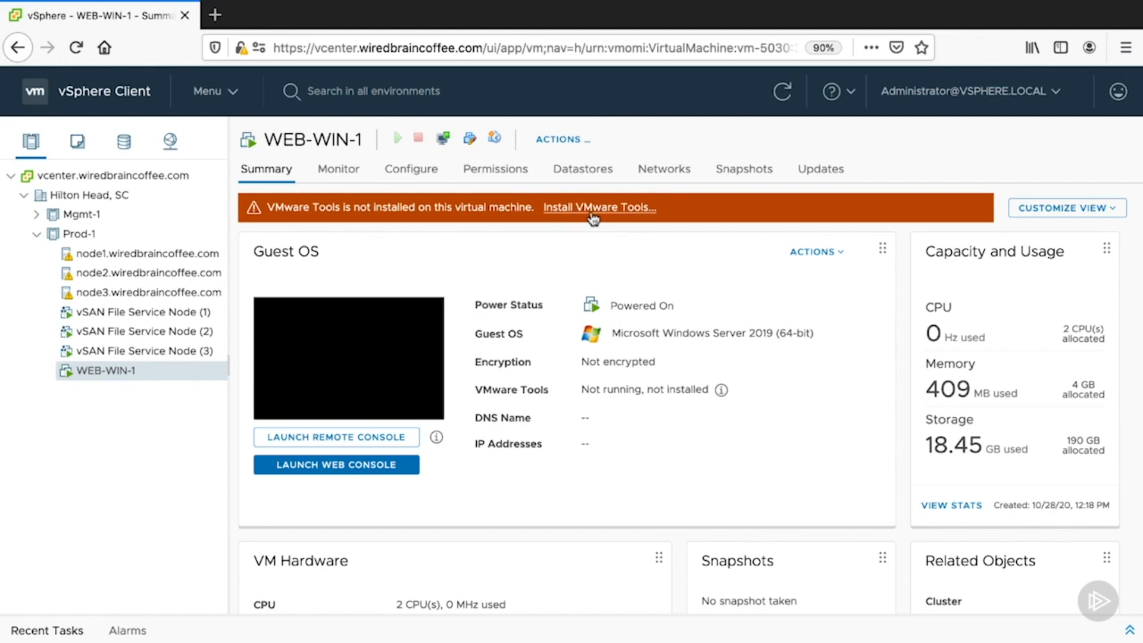
click(587, 146)
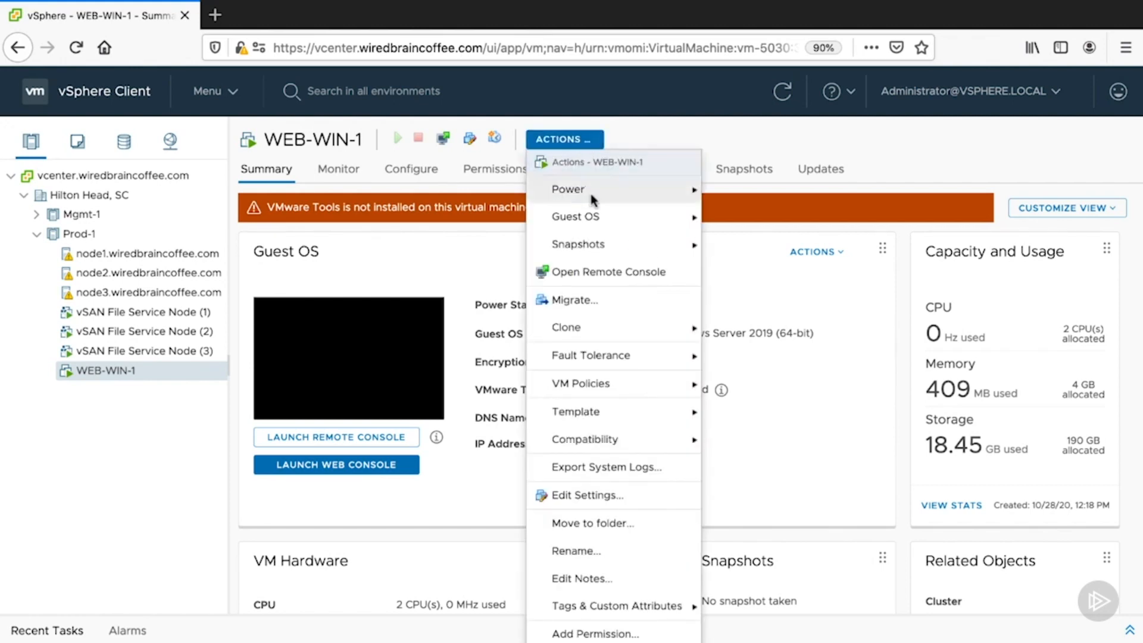
mouse_move(604, 218)
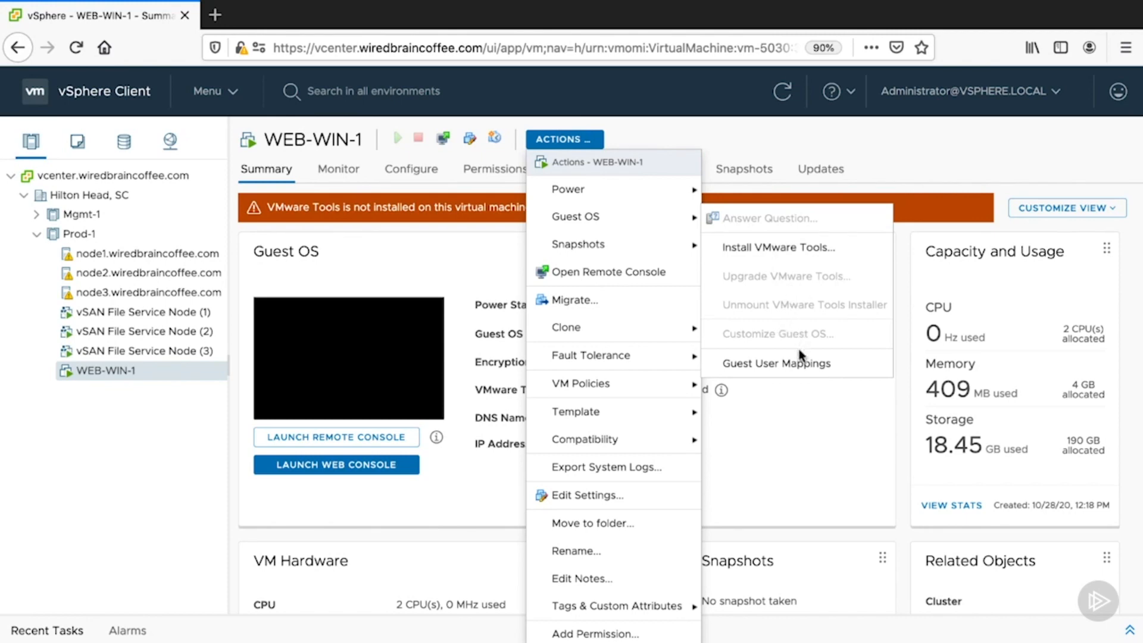
click(808, 474)
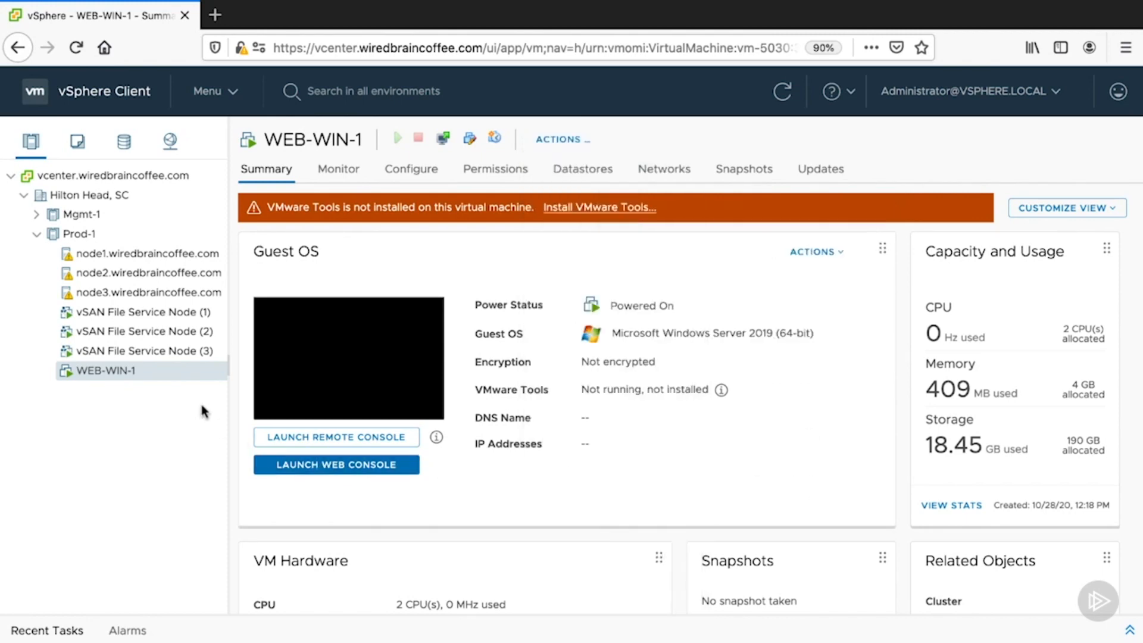
right_click(149, 373)
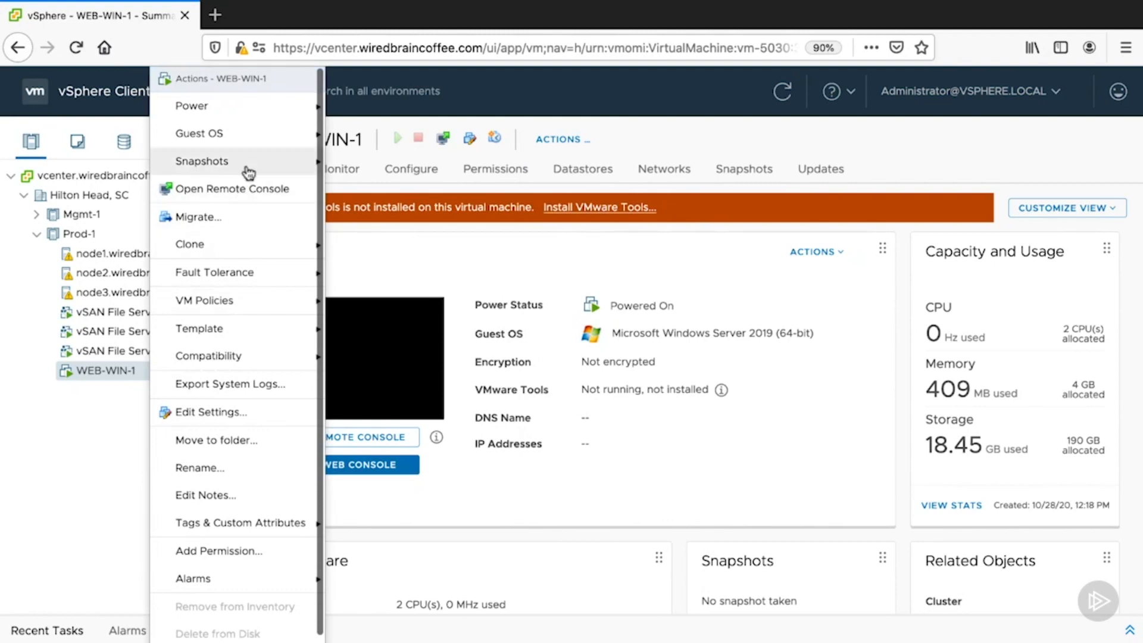
mouse_move(268, 140)
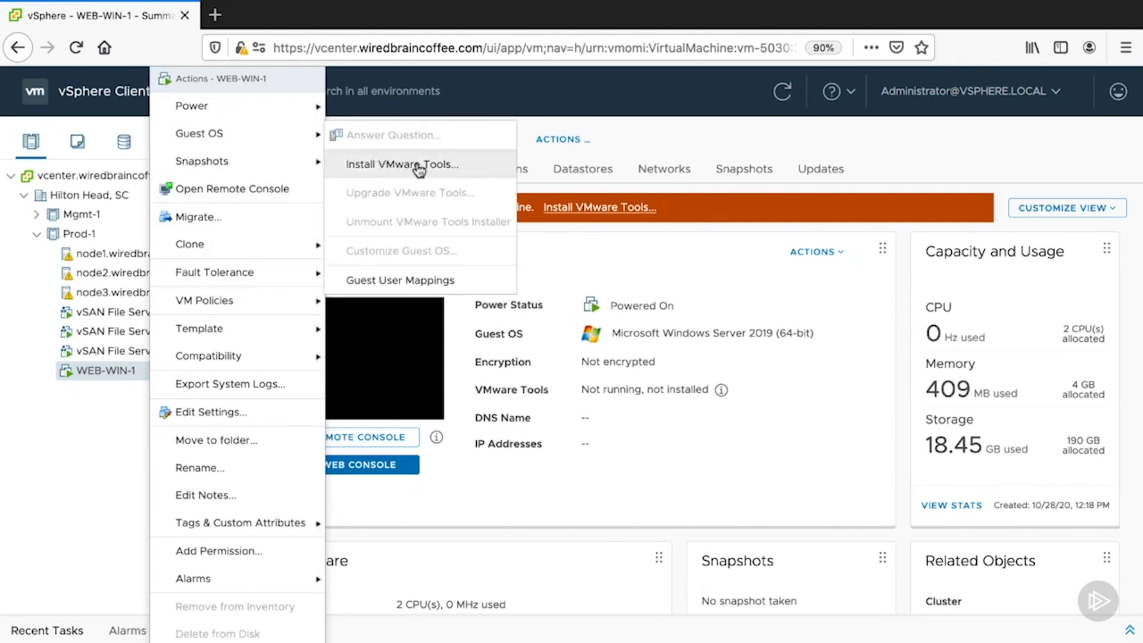
click(741, 506)
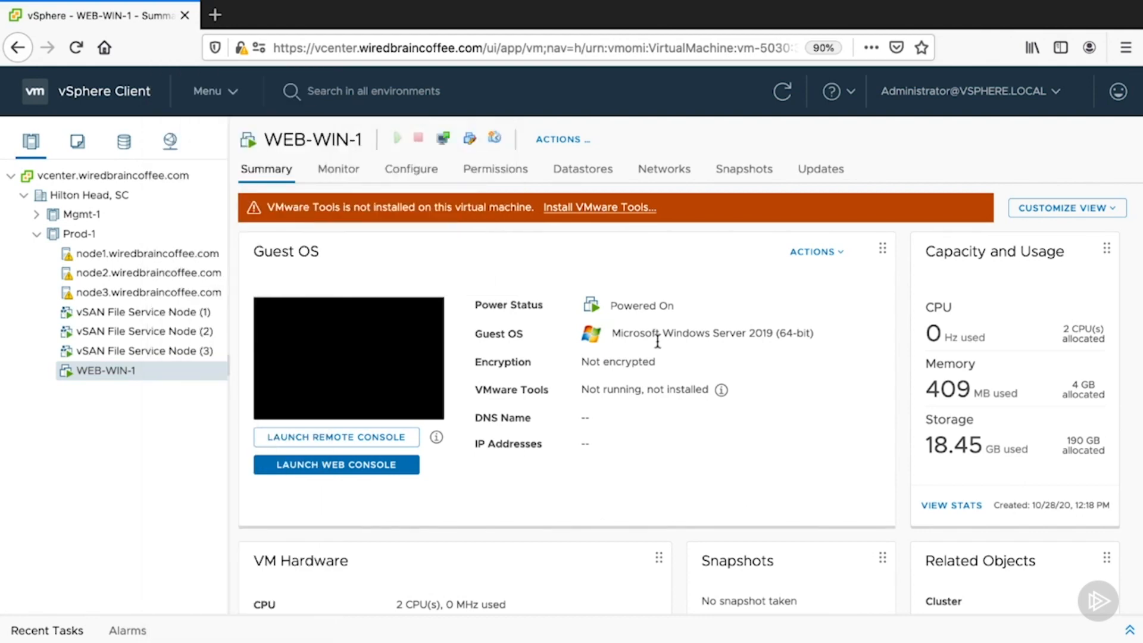
- Mount the VMware Tools disk image on WEB-WIN-1 and open the virtual machine's web console
click(596, 221)
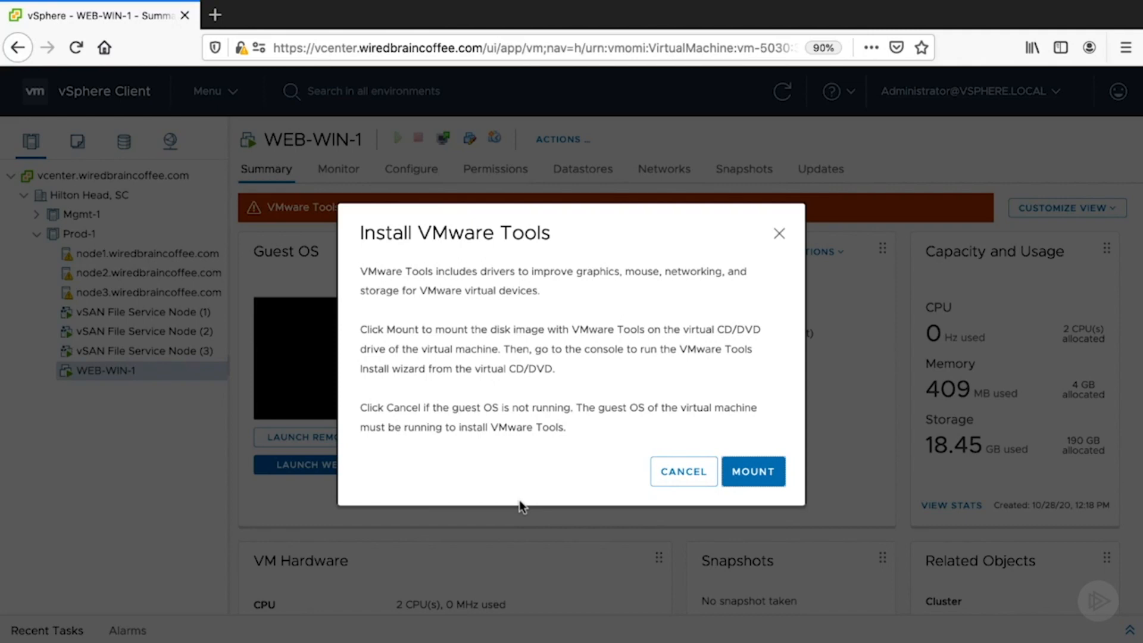
click(742, 480)
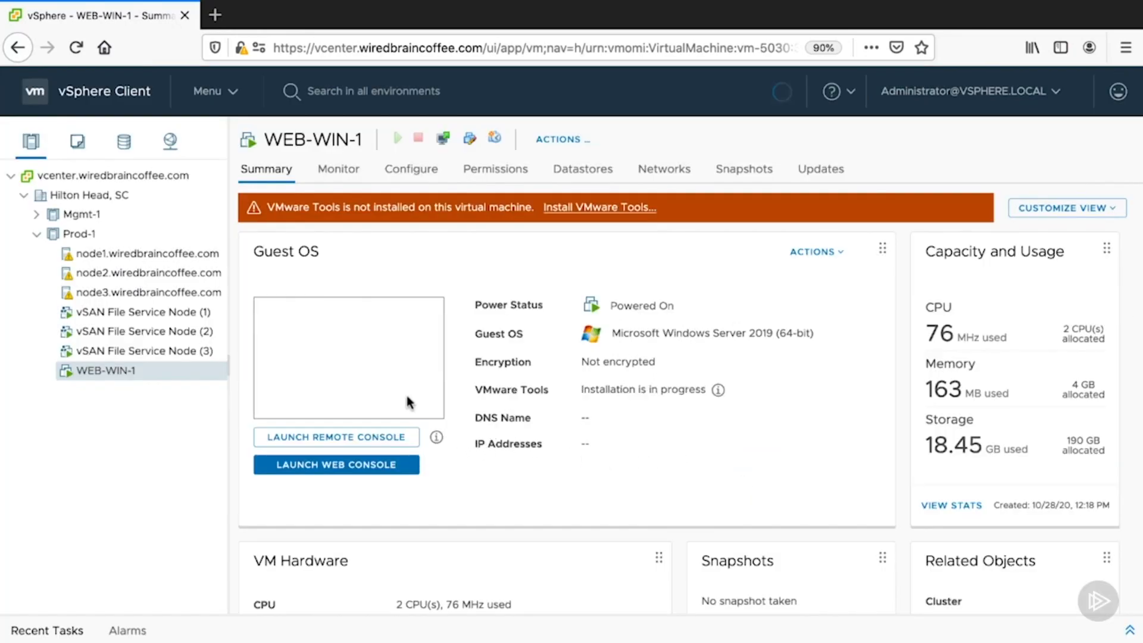
click(382, 400)
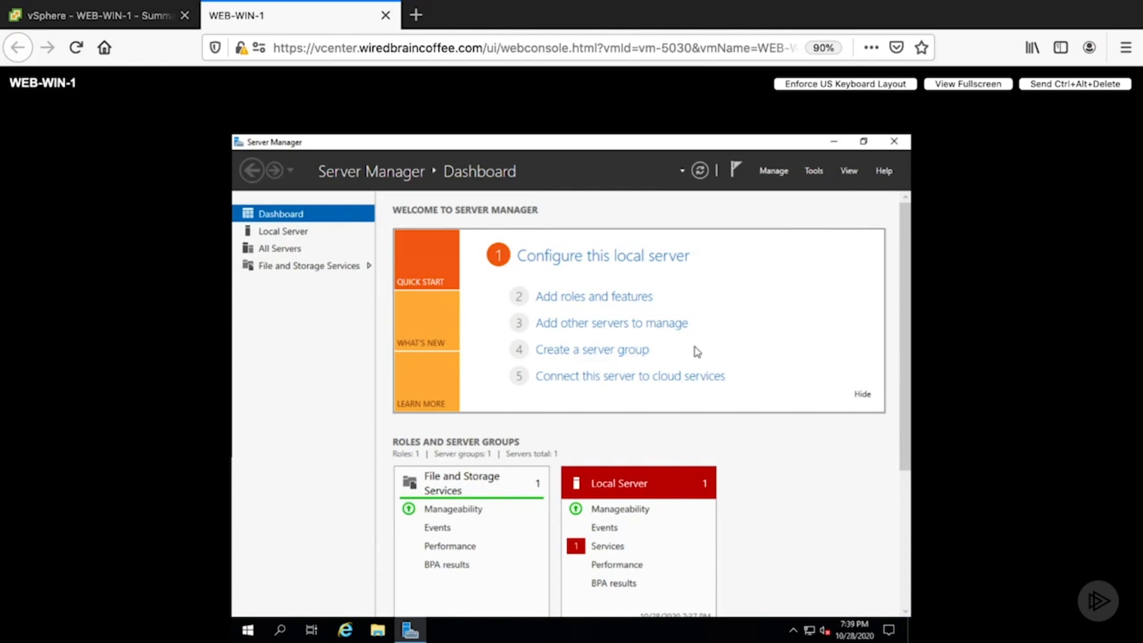
- Close Server Manager in the guest and run setup64.exe from the VMware Tools DVD drive (D:)
click(905, 143)
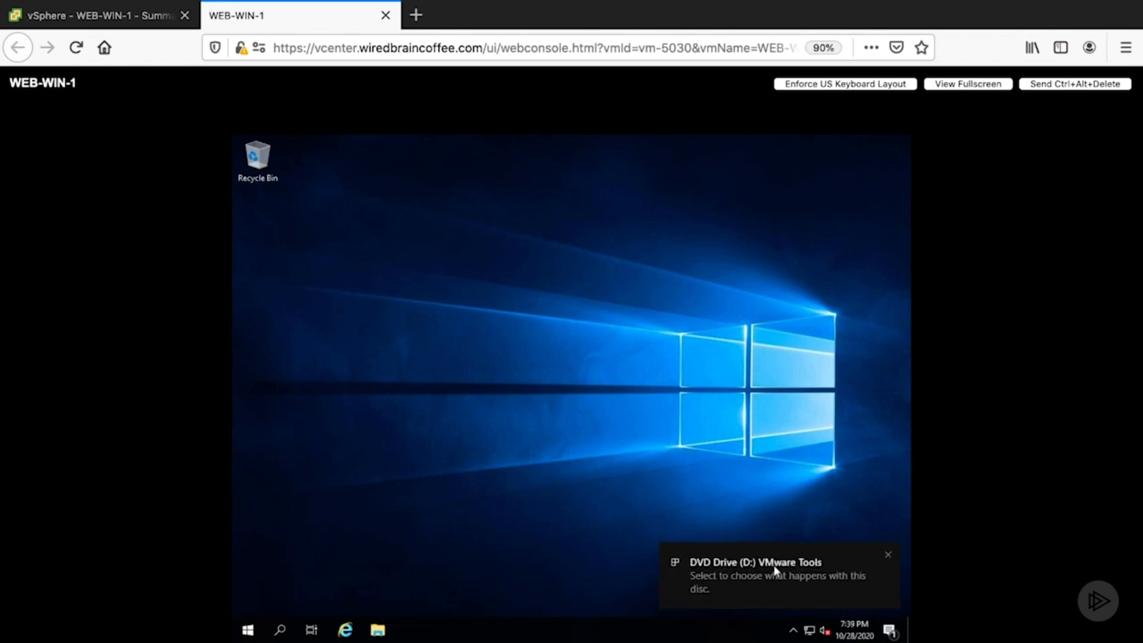
click(772, 567)
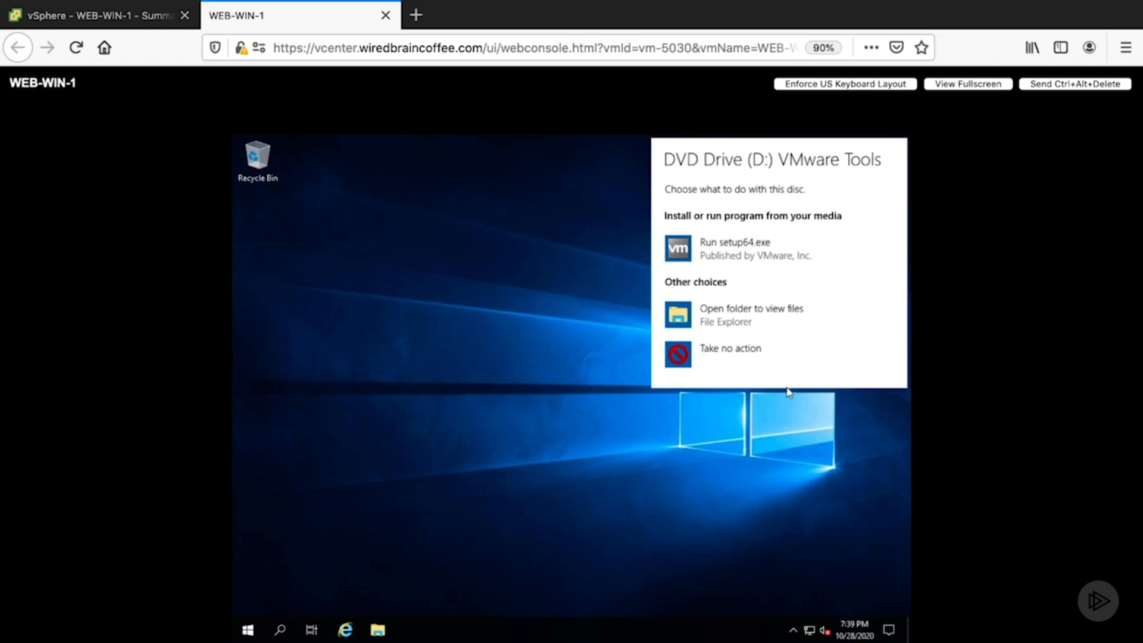
click(706, 248)
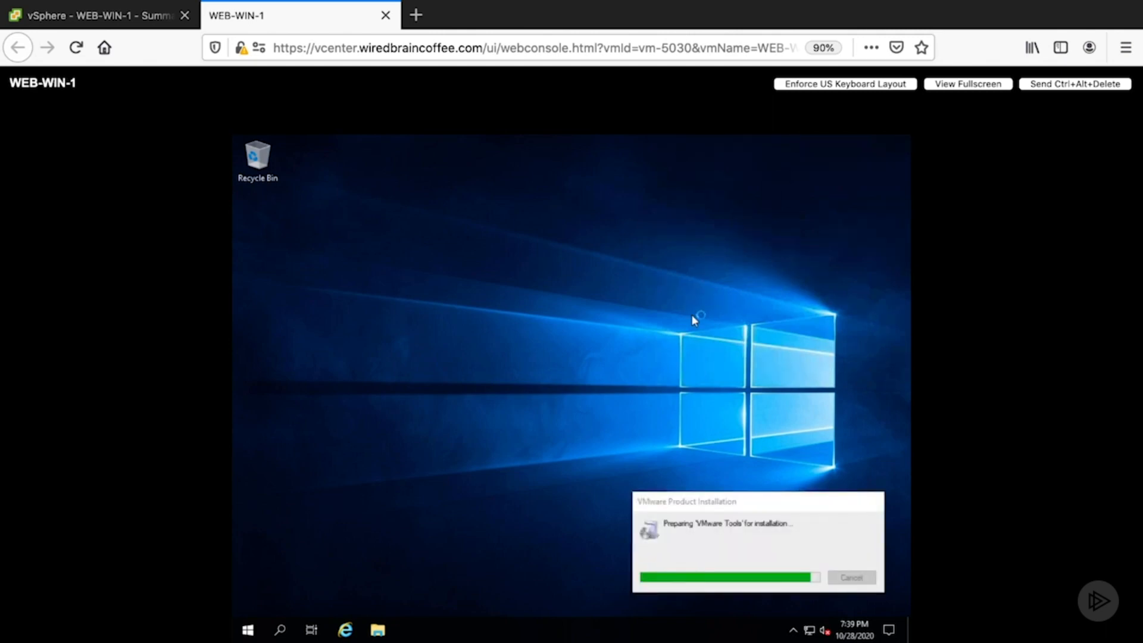
- Install VMware Tools with the Typical setup type and restart the guest server, closing the console
click(639, 485)
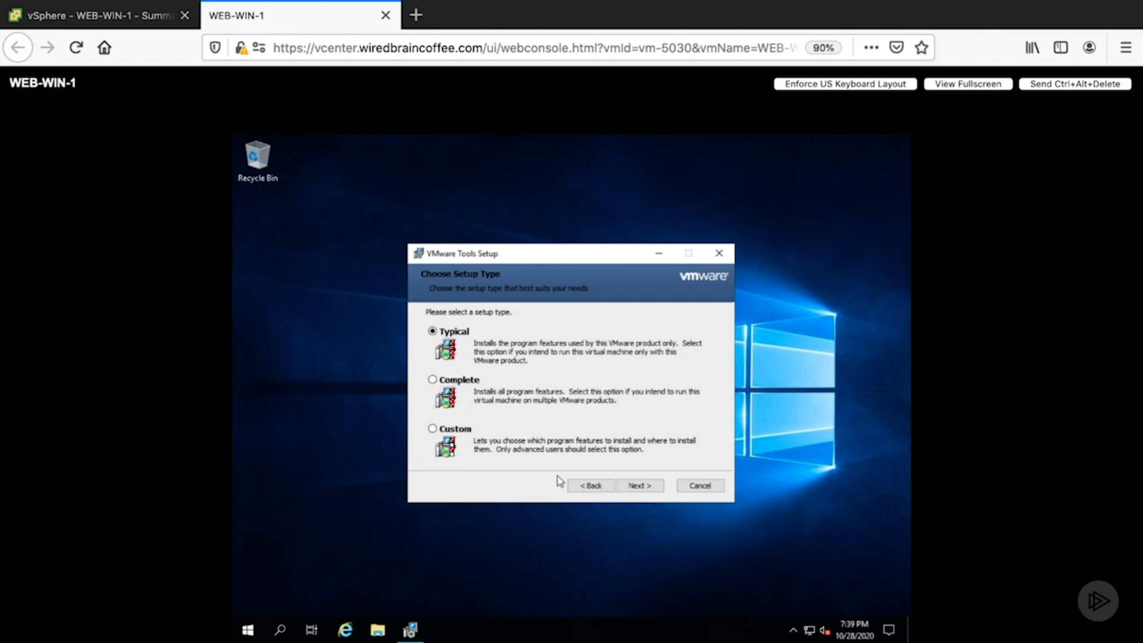
click(642, 490)
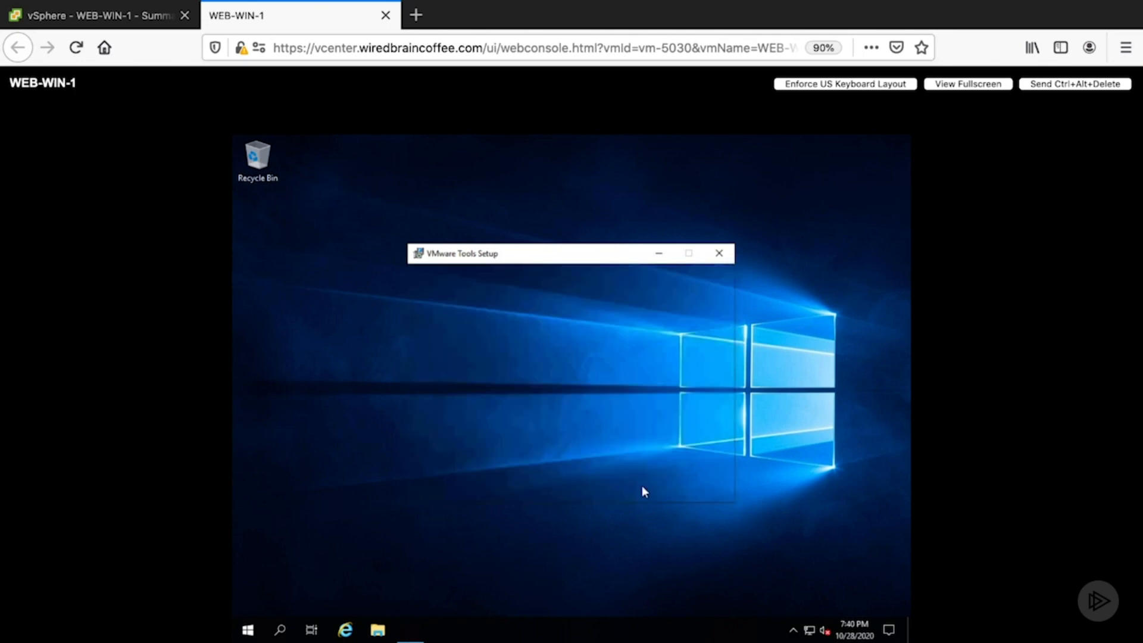
click(646, 489)
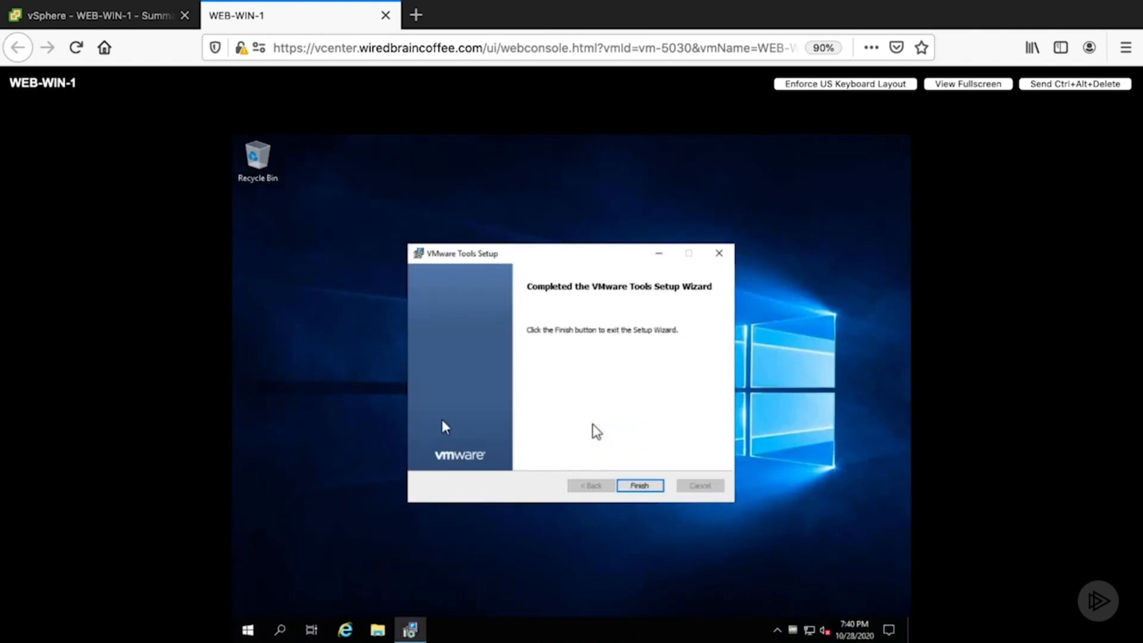
click(634, 487)
key(Return)
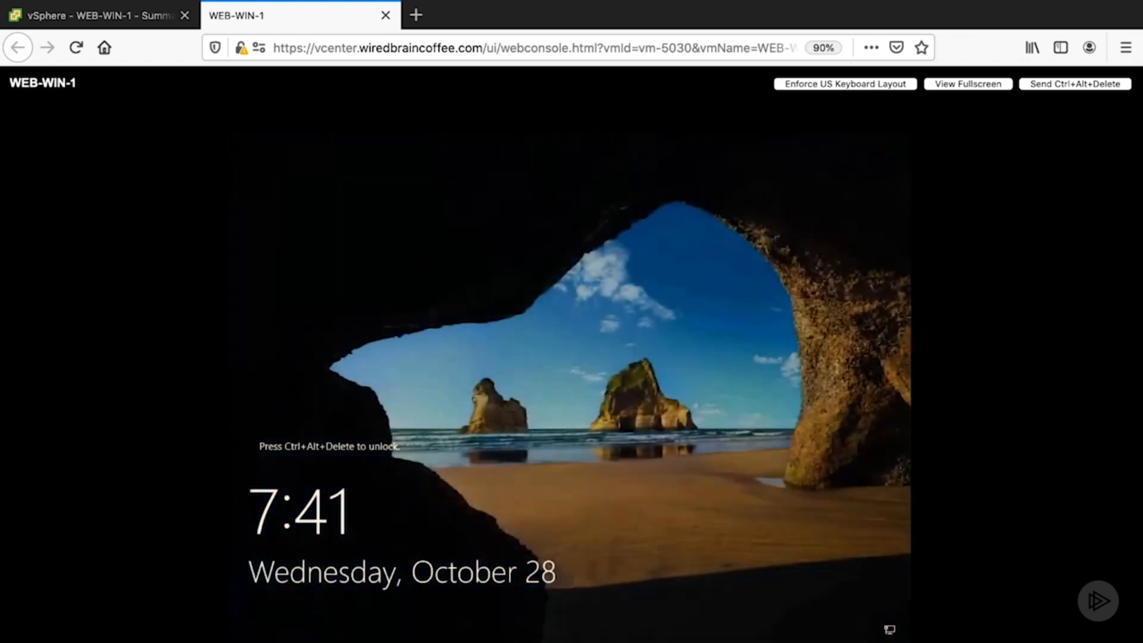
click(385, 16)
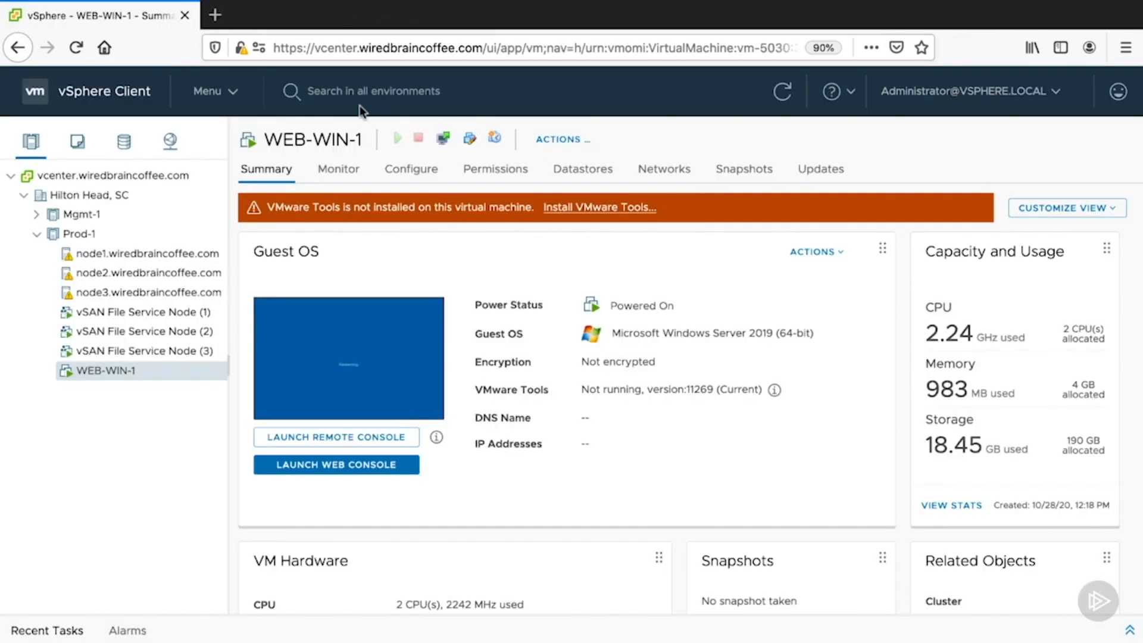
- Reload the summary of WEB-WIN-1 by switching to another virtual machine and back, and examine its VMware Tools status details
click(141, 355)
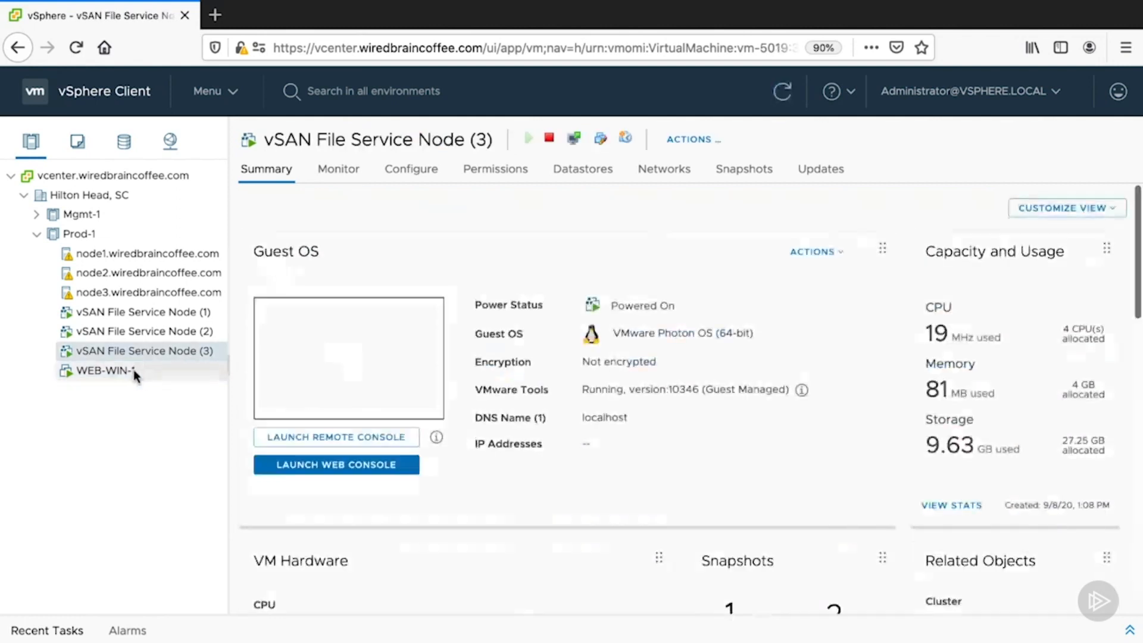
click(133, 370)
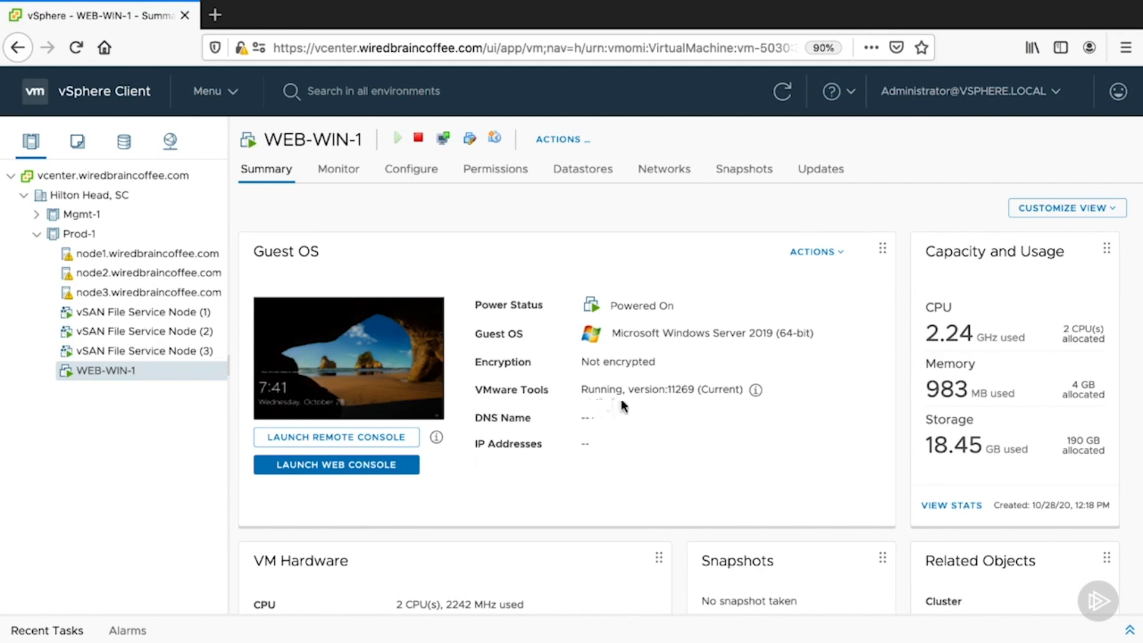
click(756, 391)
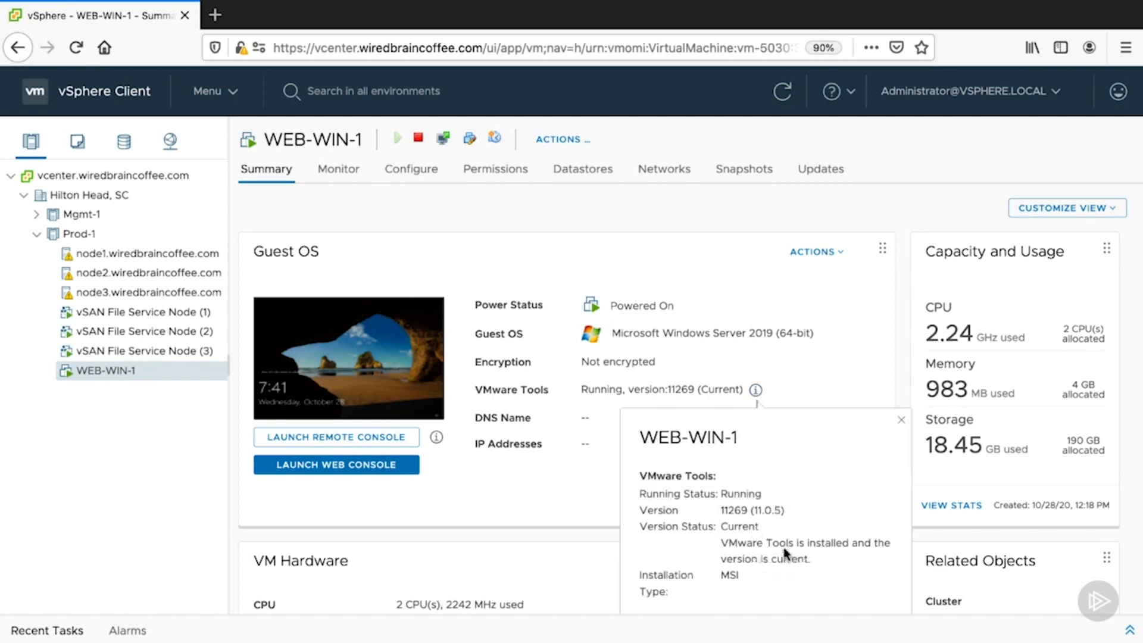
click(901, 421)
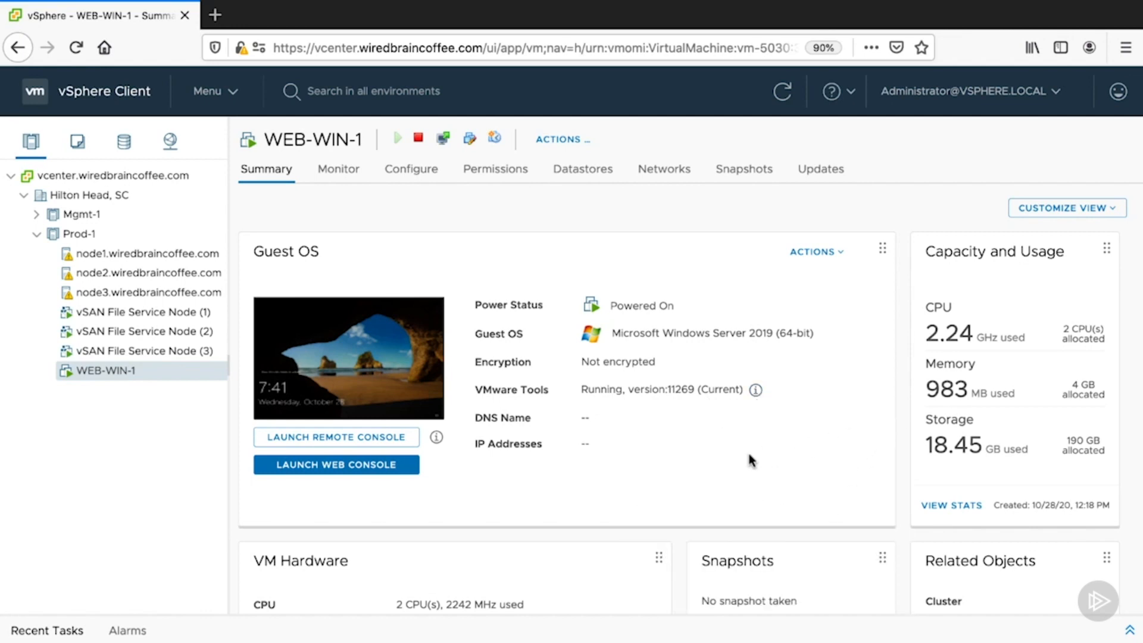
- Check the Guest OS actions available for WEB-WIN-1 and examine its hardware summary, including the compatibility entry
right_click(155, 379)
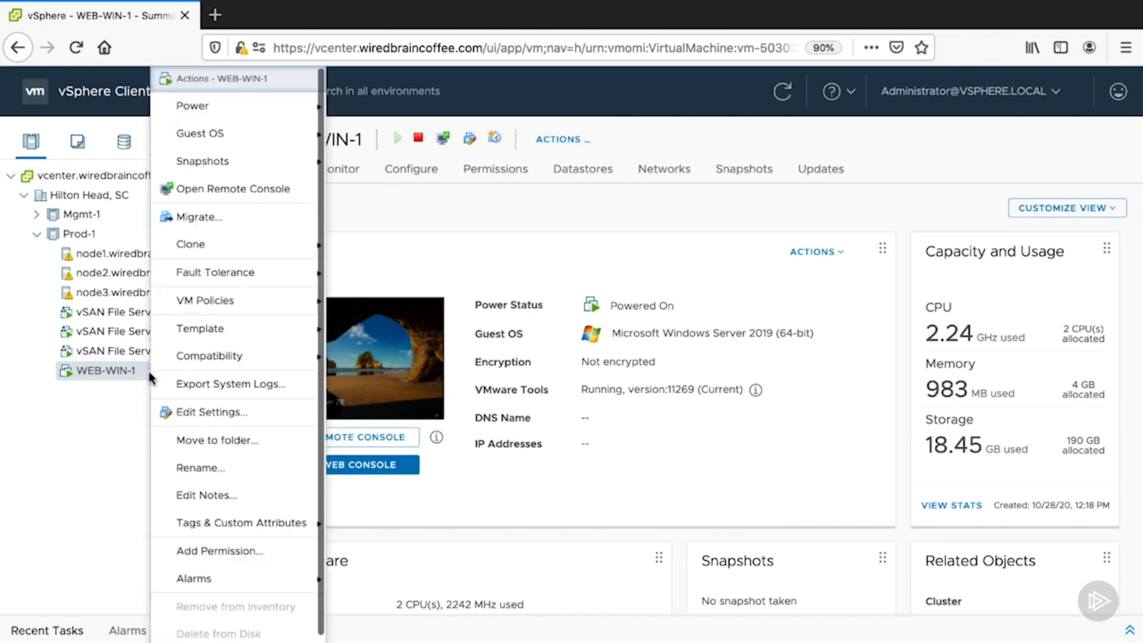
mouse_move(233, 139)
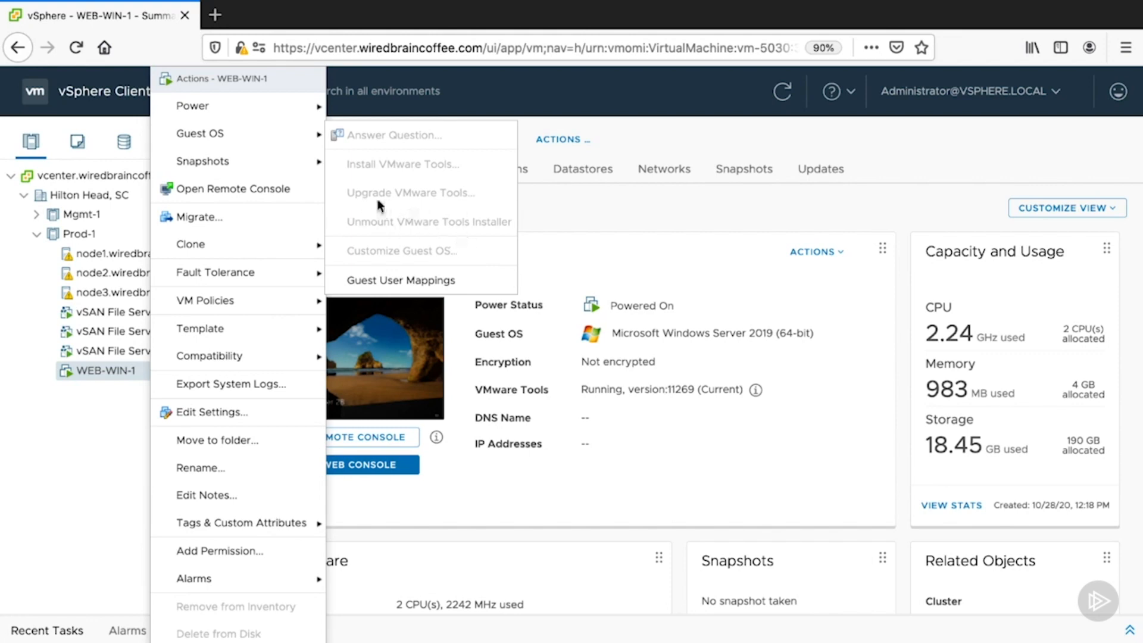
click(543, 506)
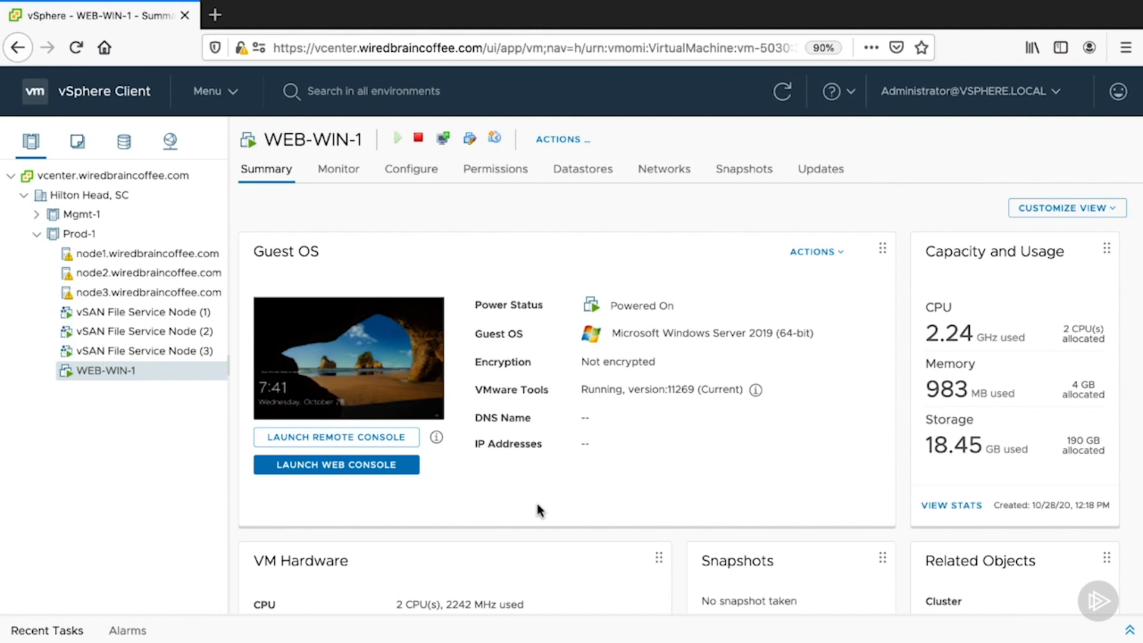
scroll(537, 509, down, 3)
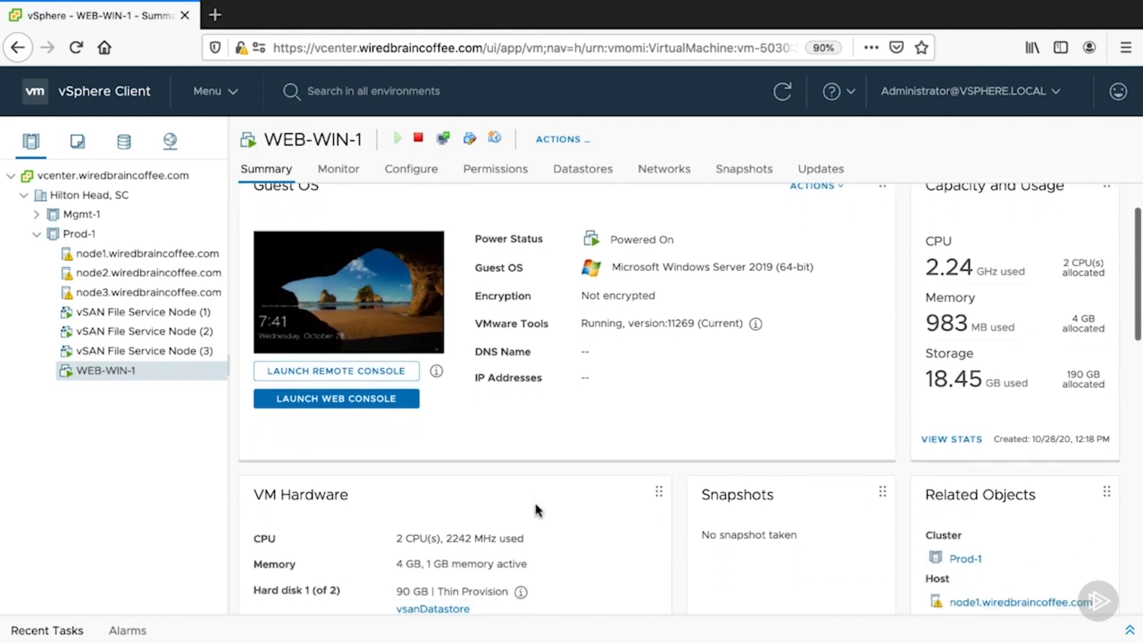
scroll(535, 503, down, 2)
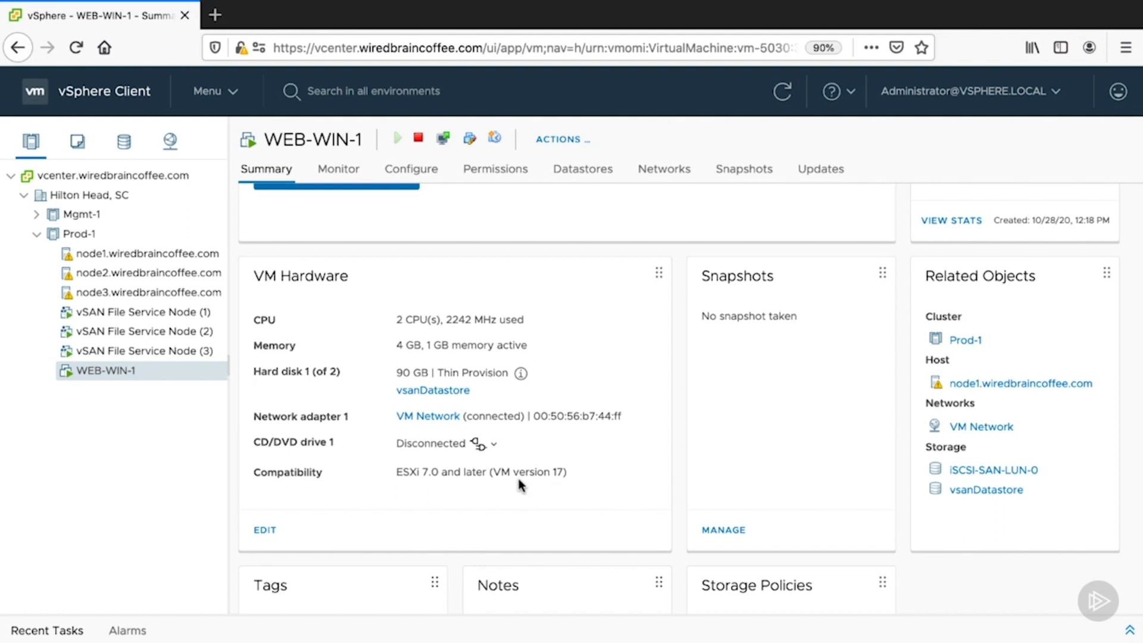
- Start a new virtual machine in the Prod-1 cluster with the default name, host node1.wiredbraincoffee.com and storage vsanDatastore
right_click(109, 234)
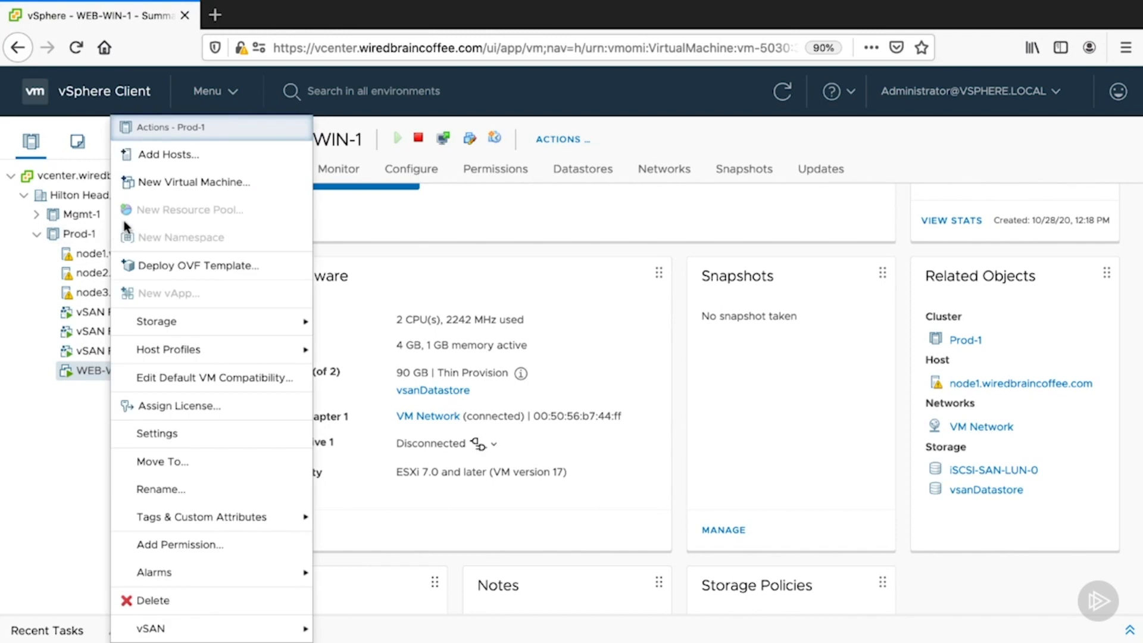
click(146, 187)
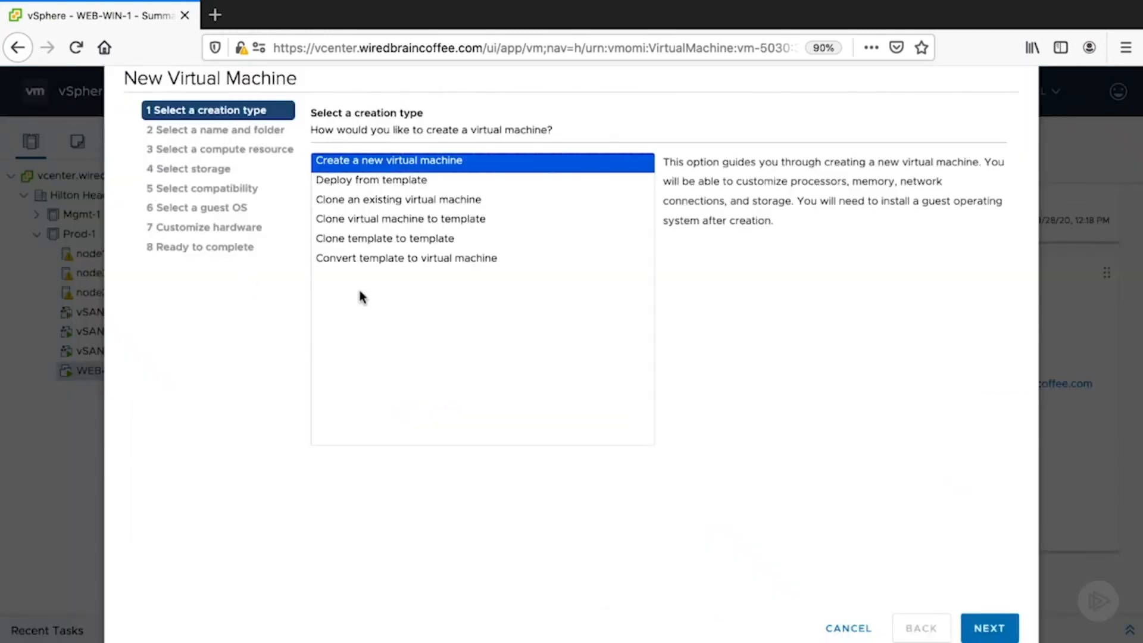
click(989, 632)
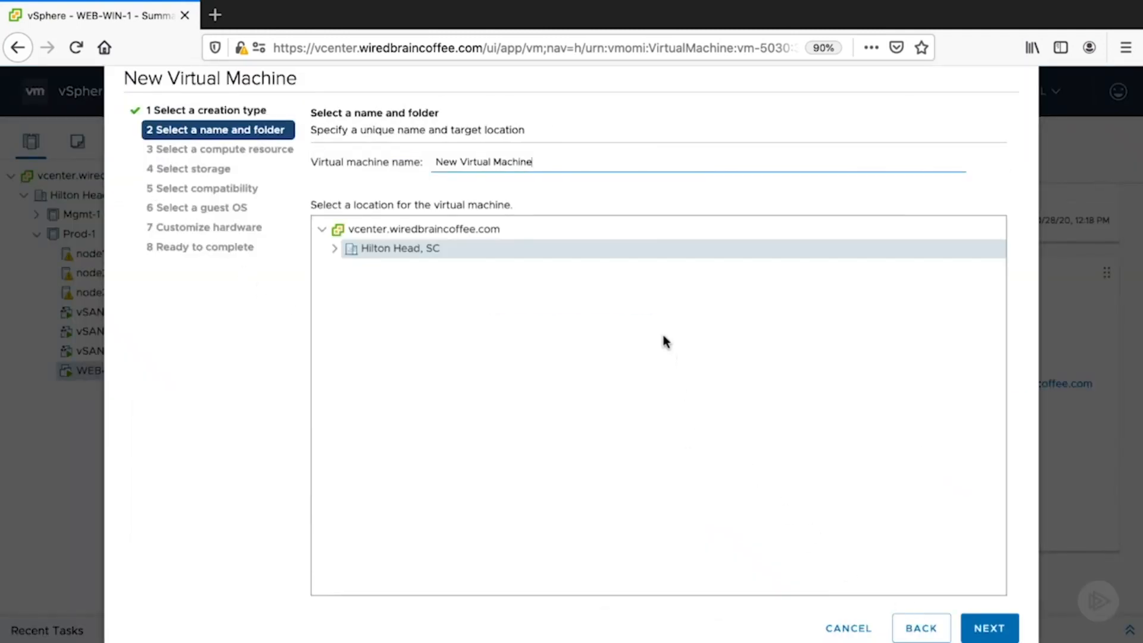
click(1009, 629)
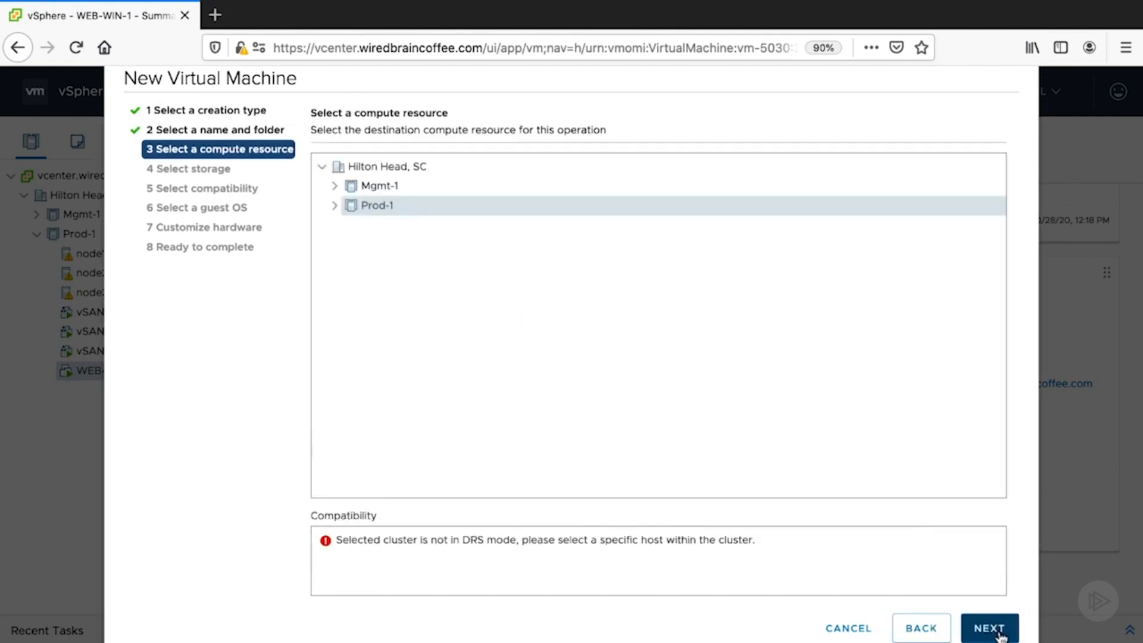
click(334, 206)
click(404, 227)
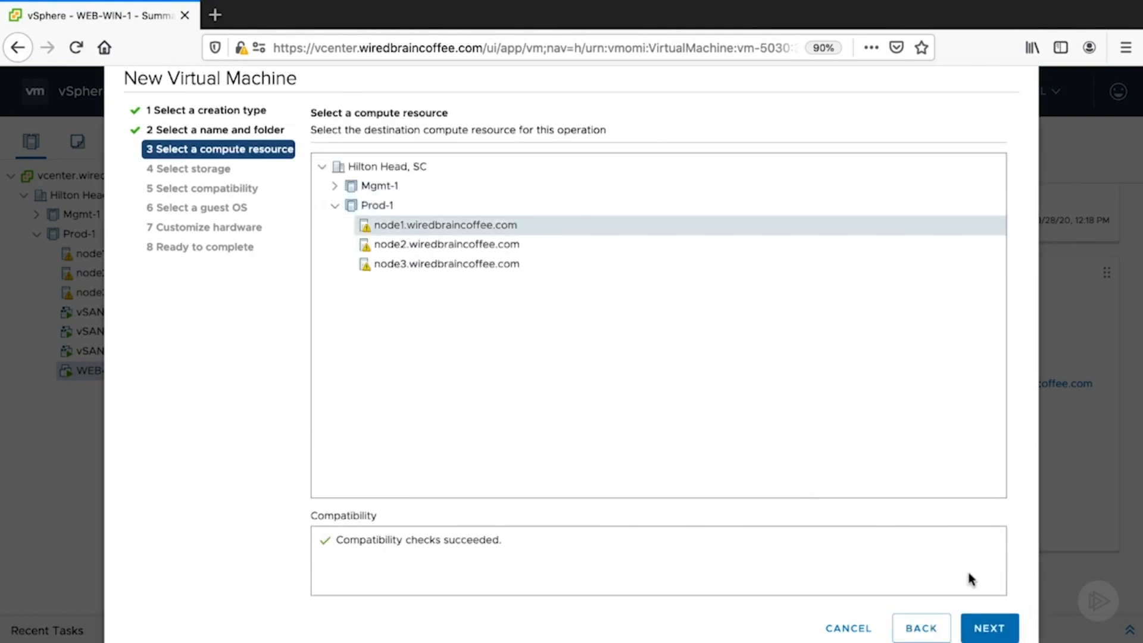
click(983, 630)
click(408, 326)
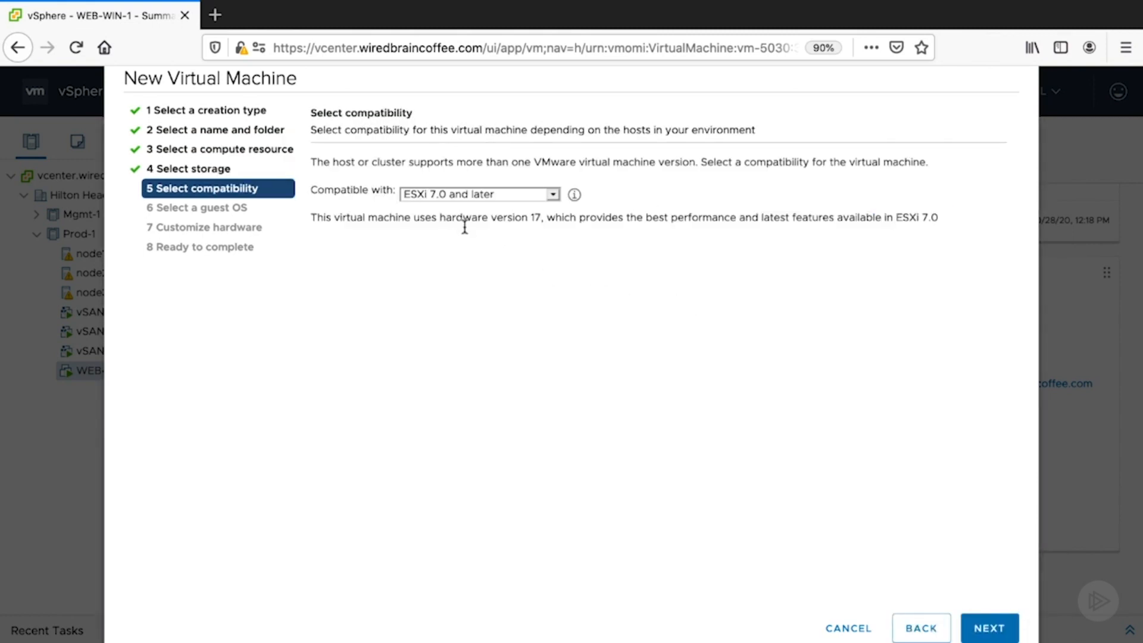
- Try the compatibility levels ESXi 6.0, ESX/ESXi 3.5 and ESXi 5.1 and later for the new virtual machine
click(478, 195)
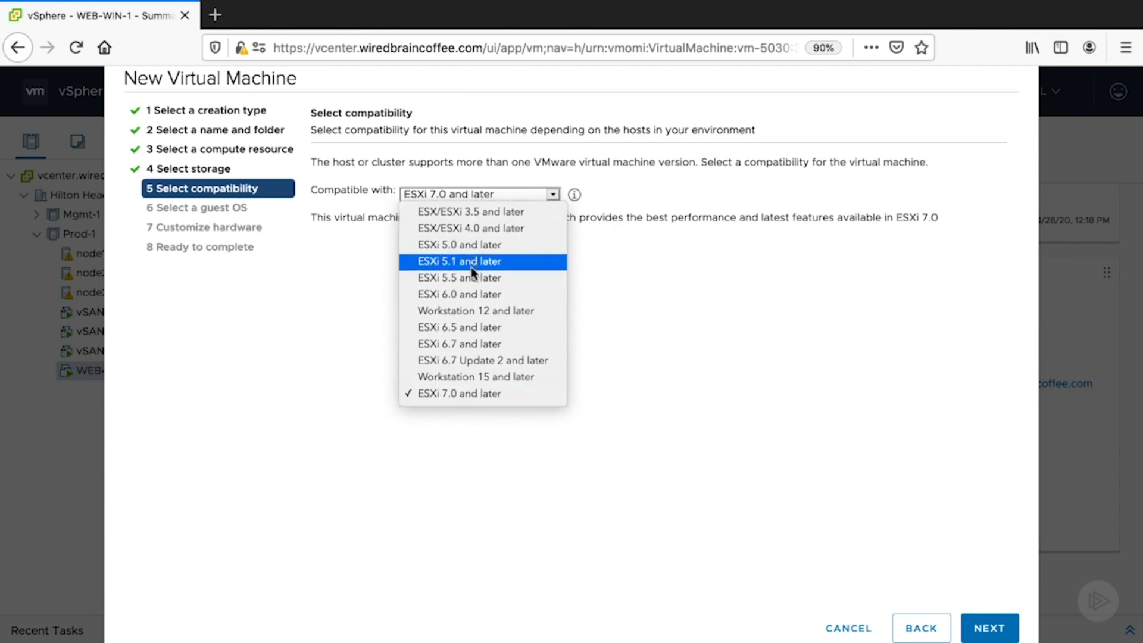
click(423, 295)
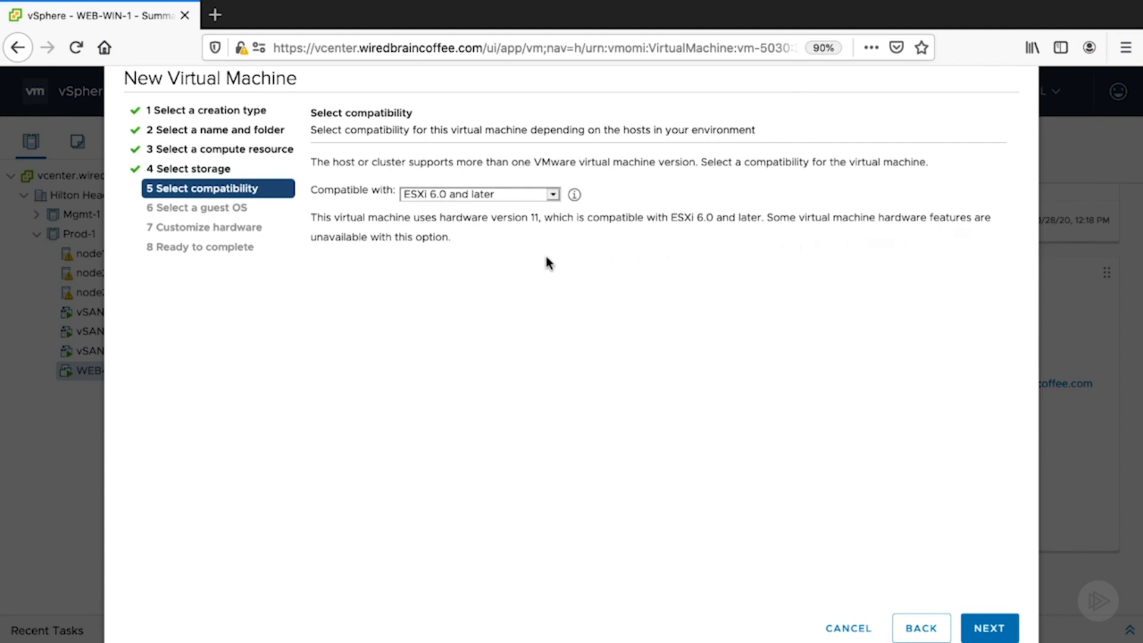
click(557, 200)
click(544, 122)
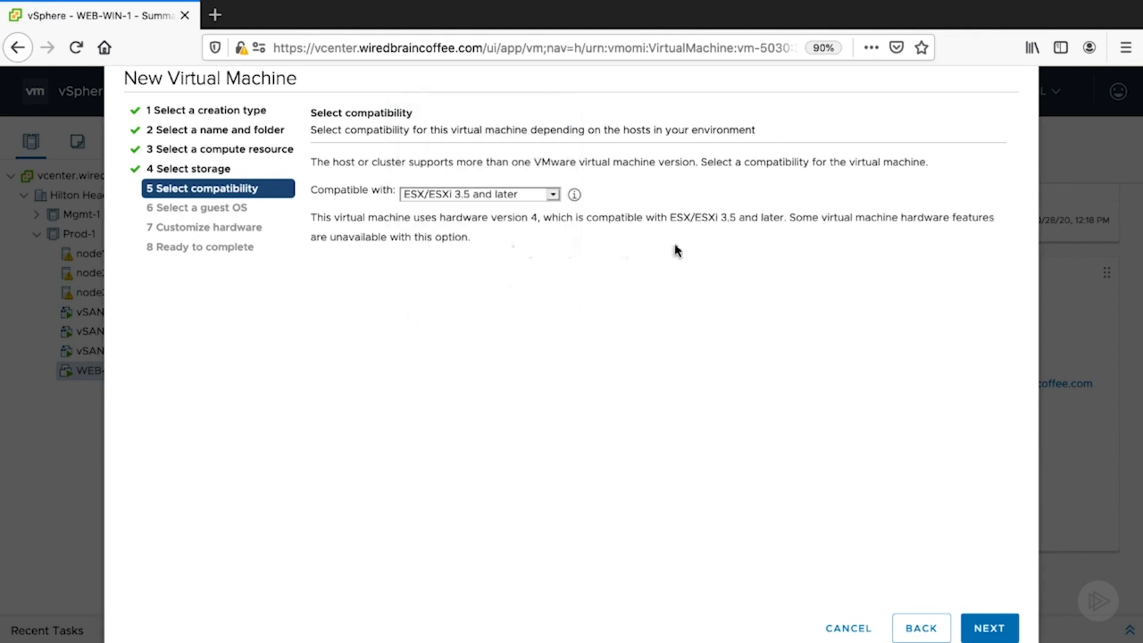
click(553, 195)
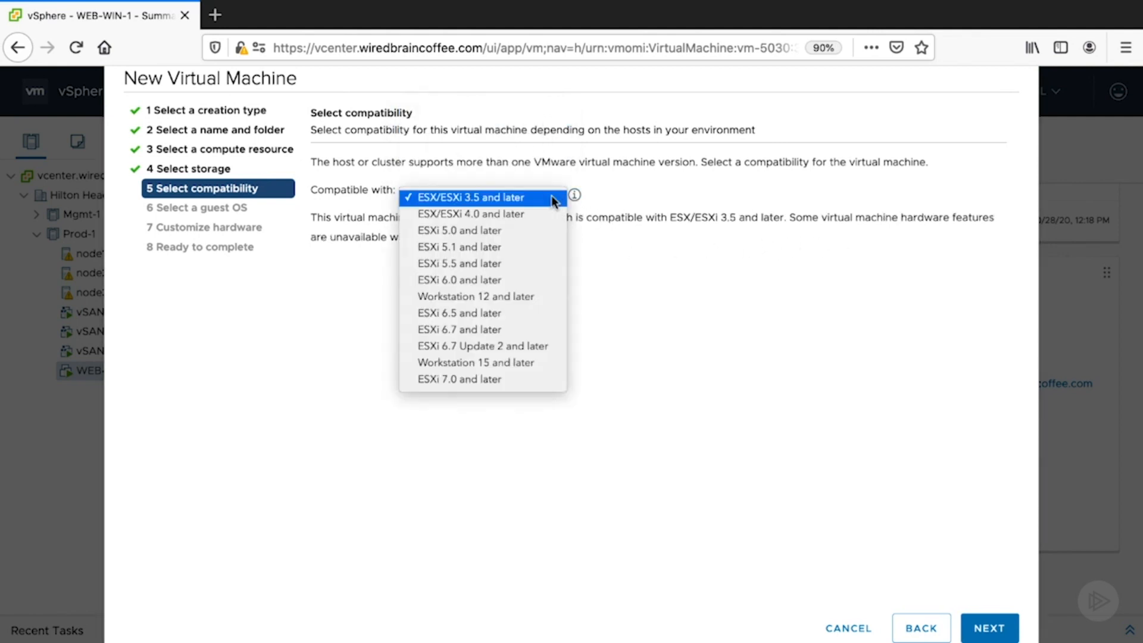
click(534, 245)
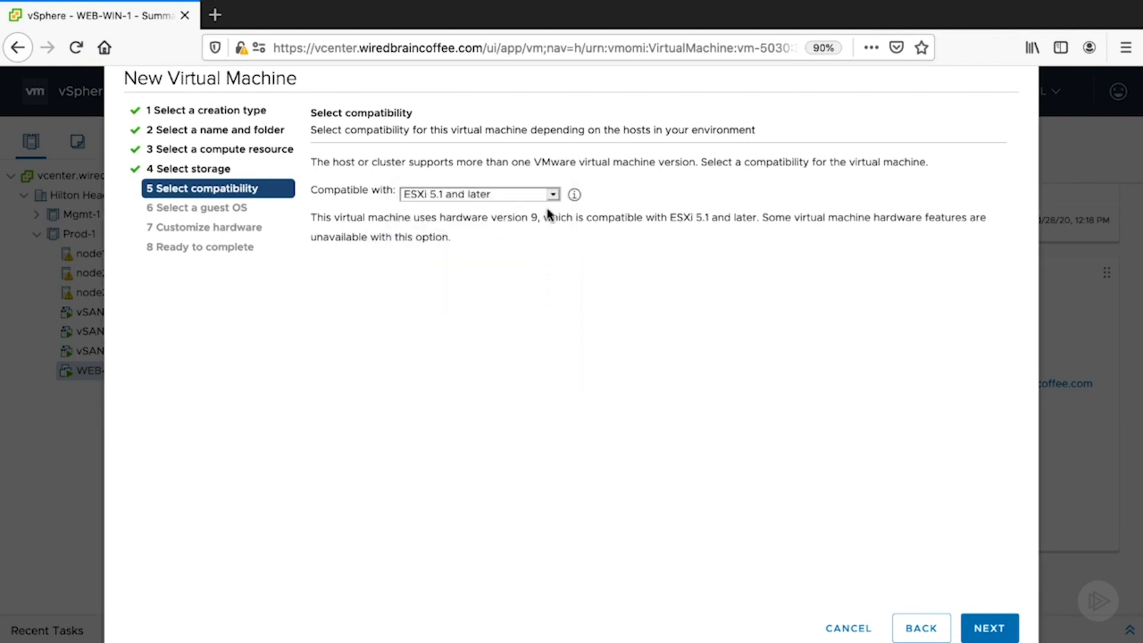
- Set the compatibility to ESXi 6.0 and later and finish creating the virtual machine with the default guest OS and hardware
click(552, 194)
click(542, 230)
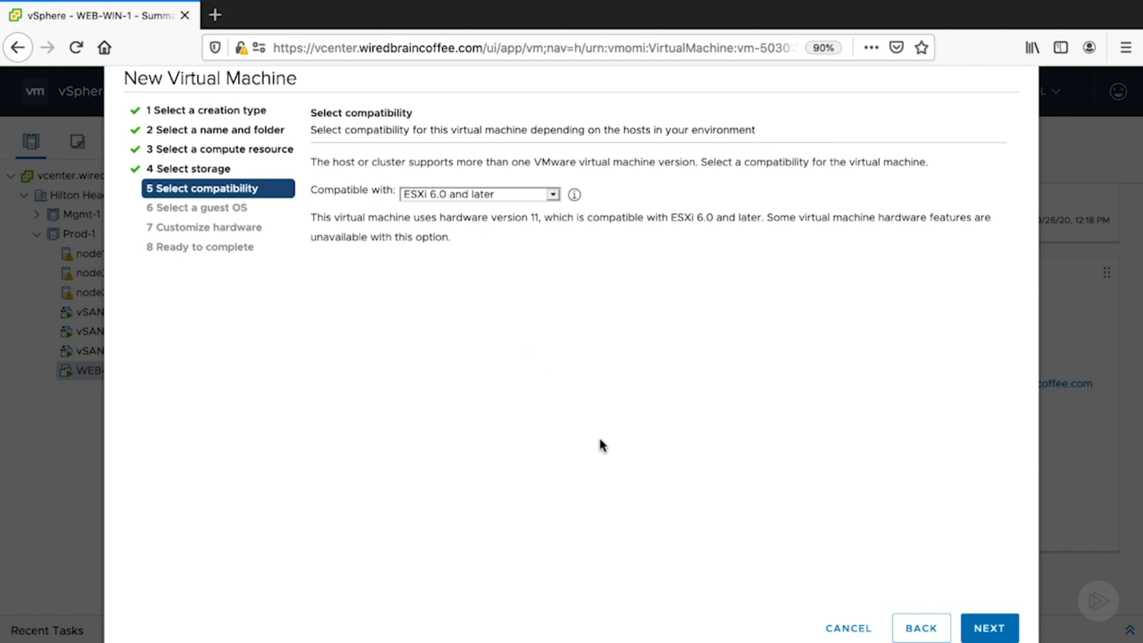
click(988, 631)
click(990, 632)
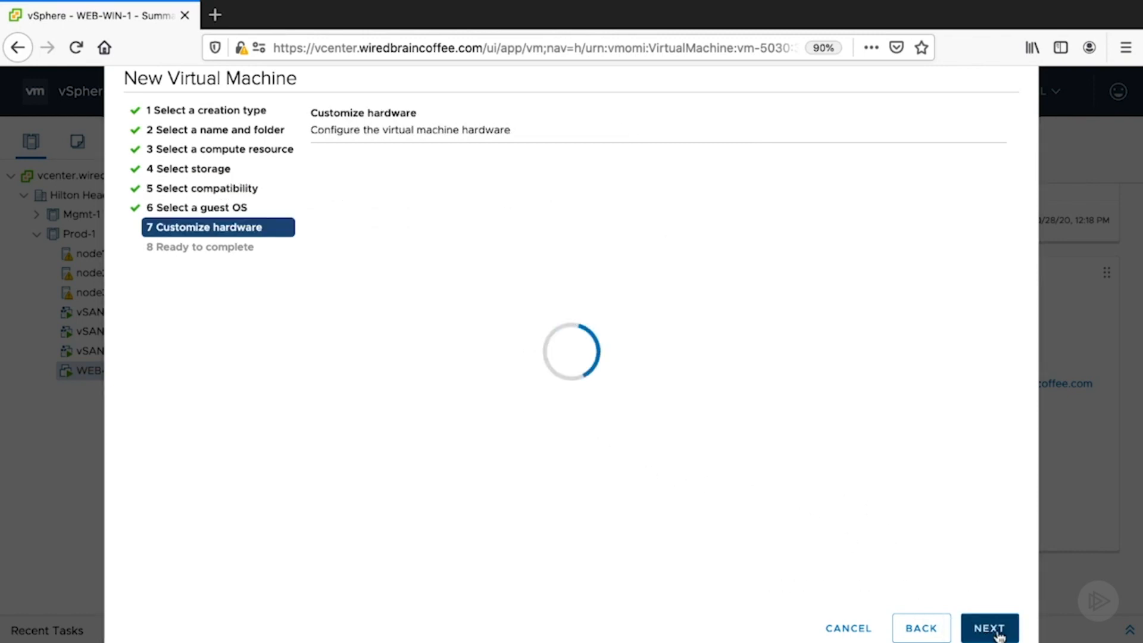
click(989, 629)
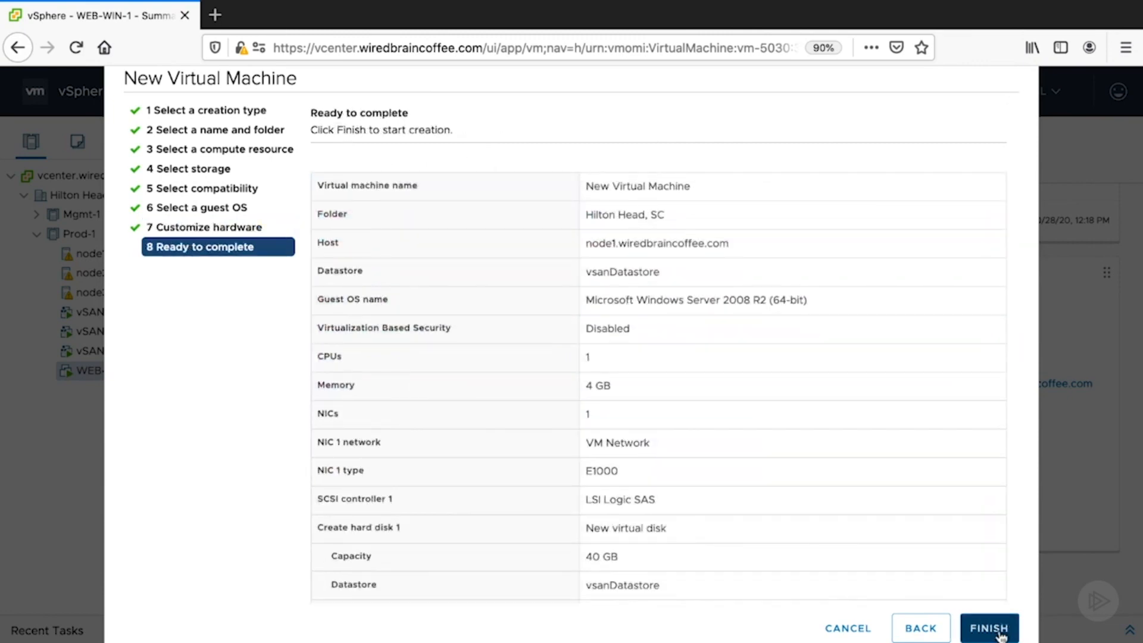
click(990, 630)
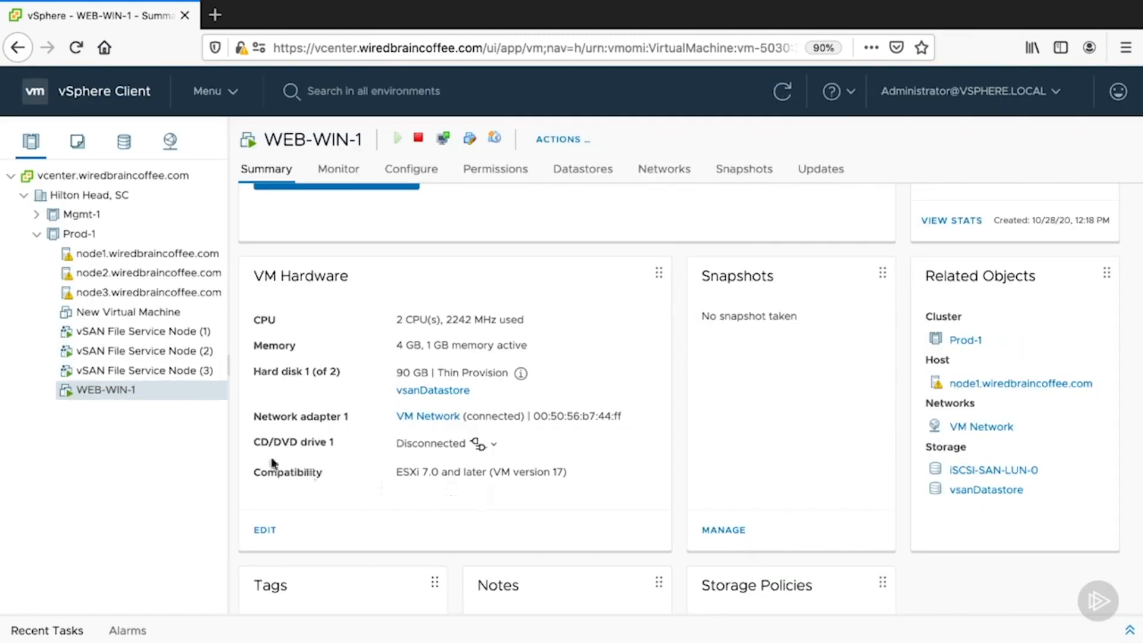
- Review the summary of New Virtual Machine and upgrade its VM compatibility to ESXi 7.0 and later
click(117, 313)
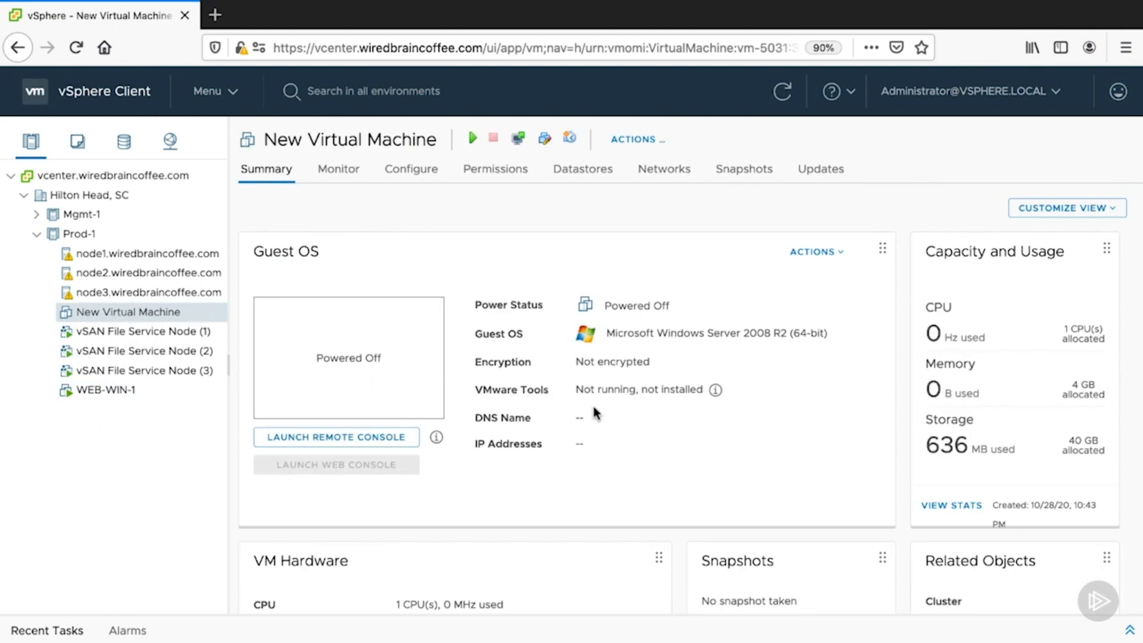
scroll(587, 436, down, 4)
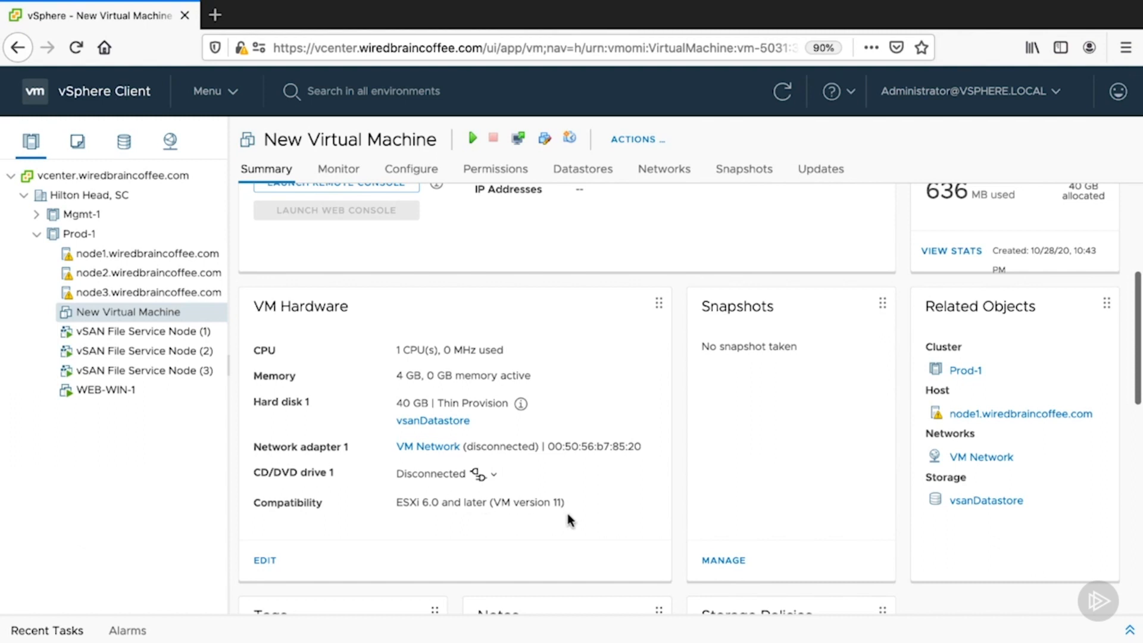
right_click(133, 317)
mouse_move(242, 359)
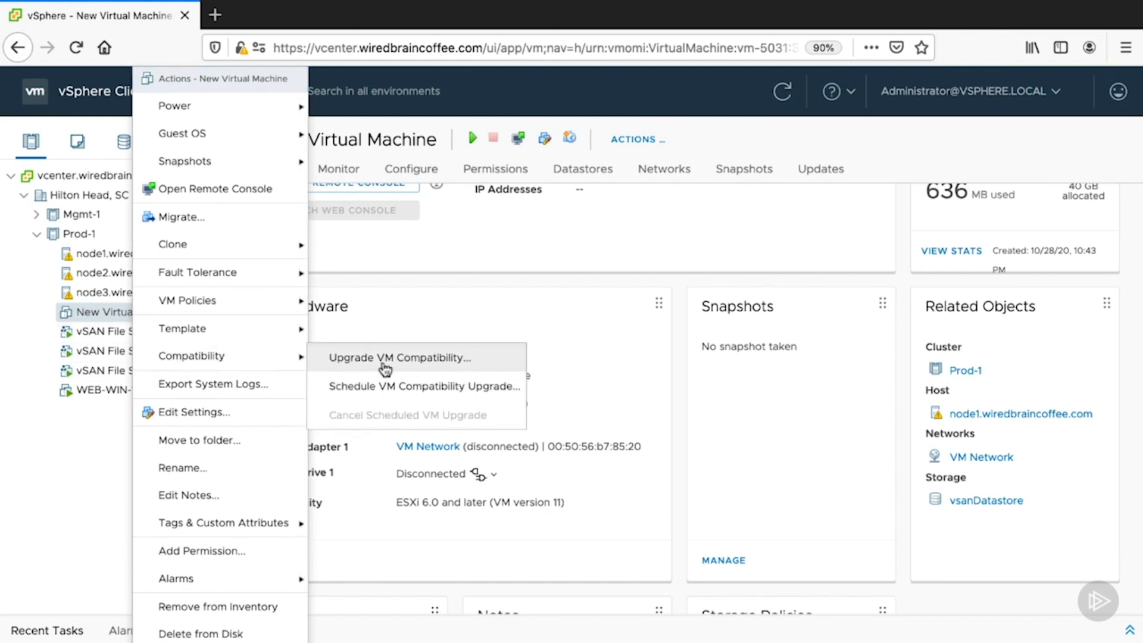
click(420, 366)
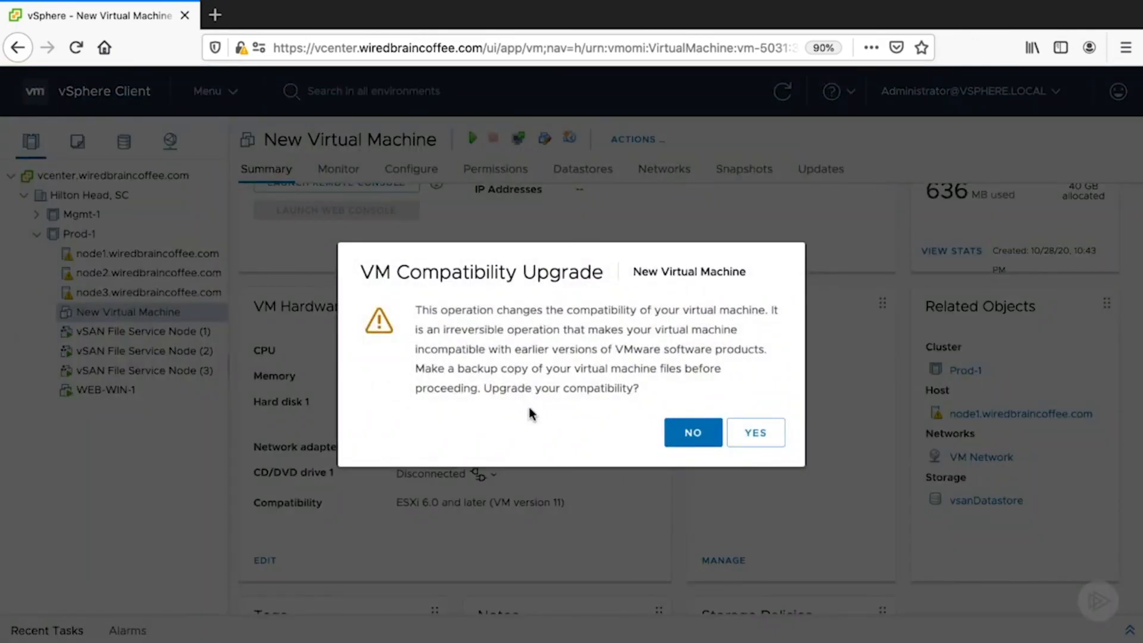
click(757, 442)
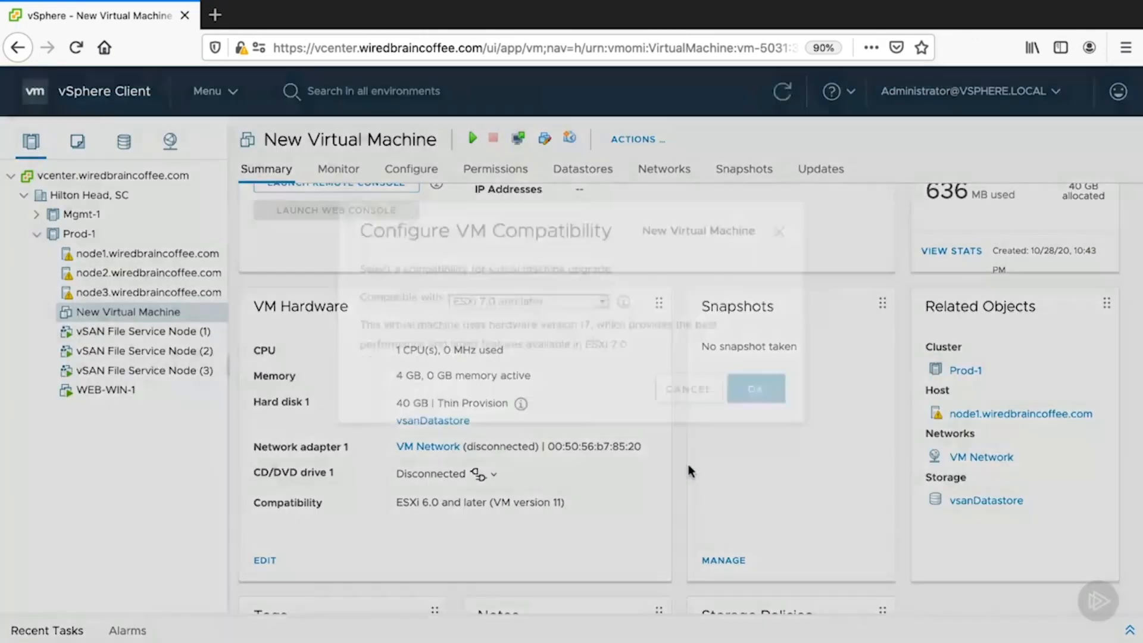
click(601, 345)
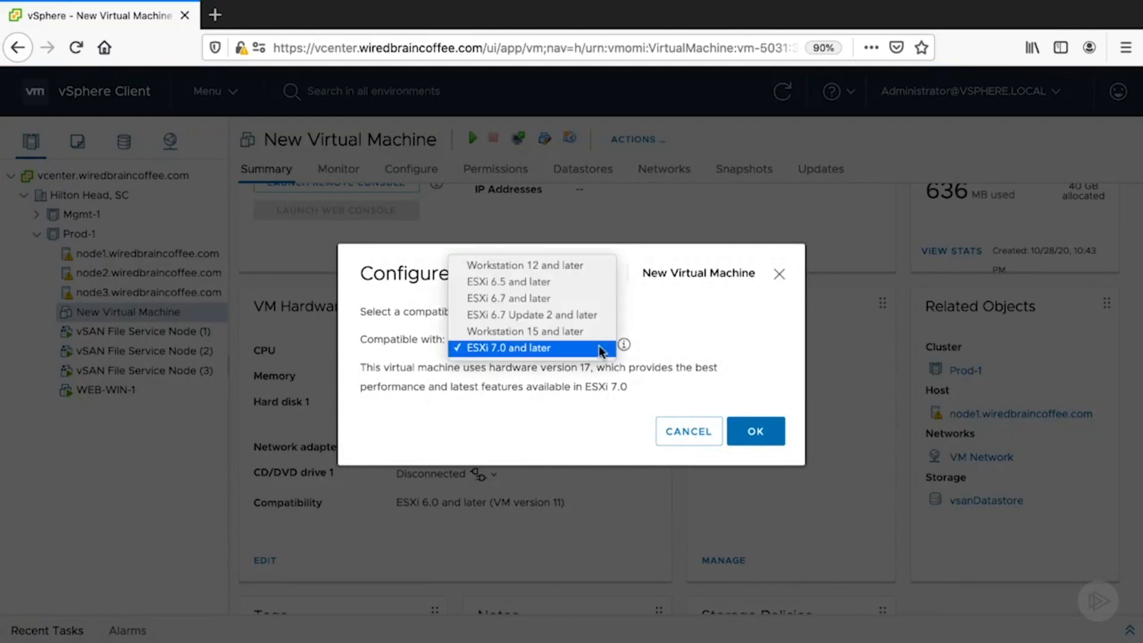
click(602, 349)
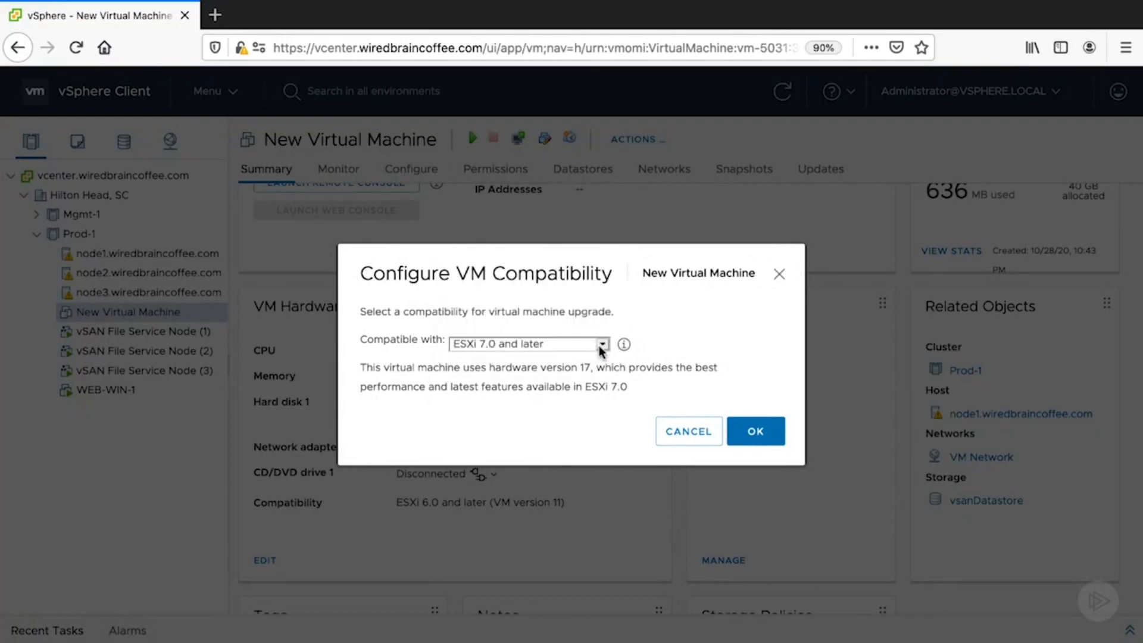
click(602, 349)
click(602, 348)
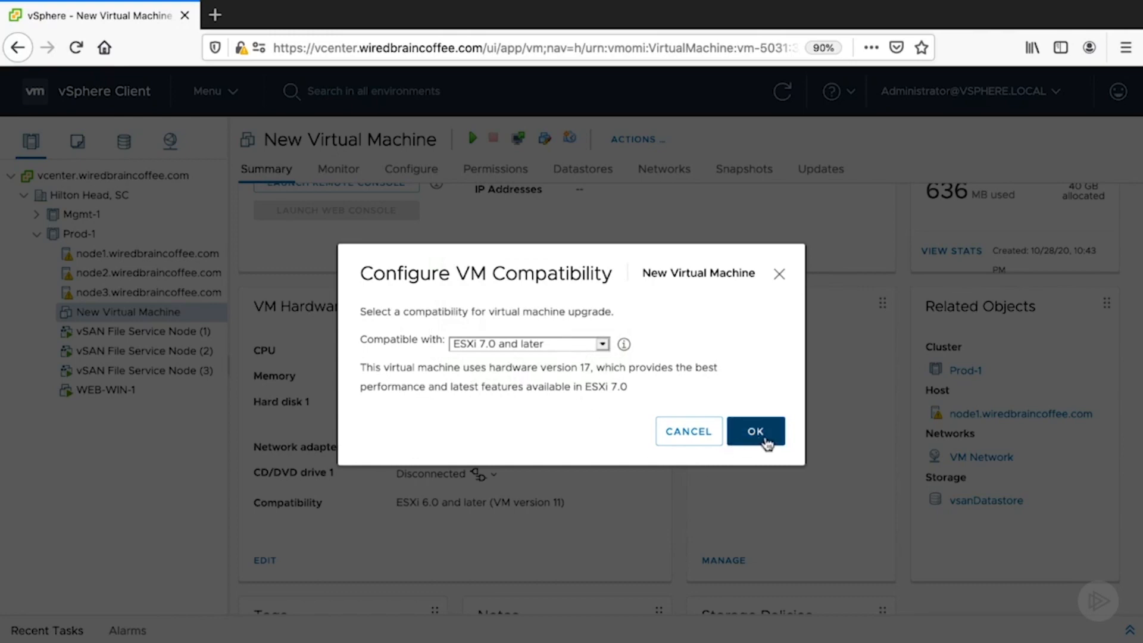
click(758, 441)
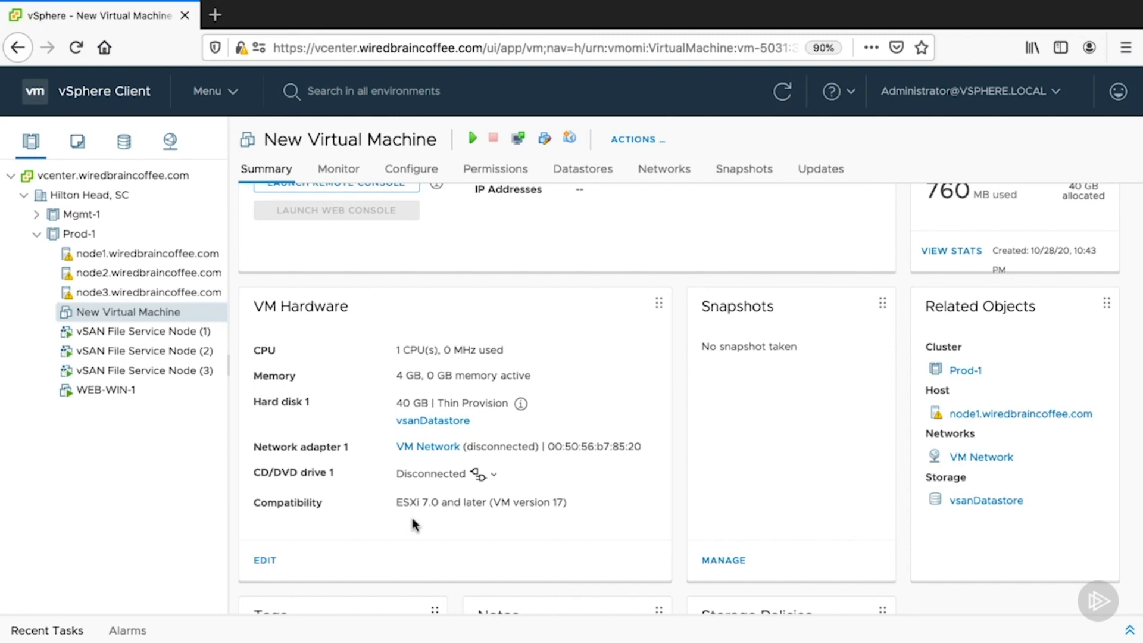
- Delete New Virtual Machine from disk and open the summary of WEB-WIN-1
scroll(415, 523, up, 5)
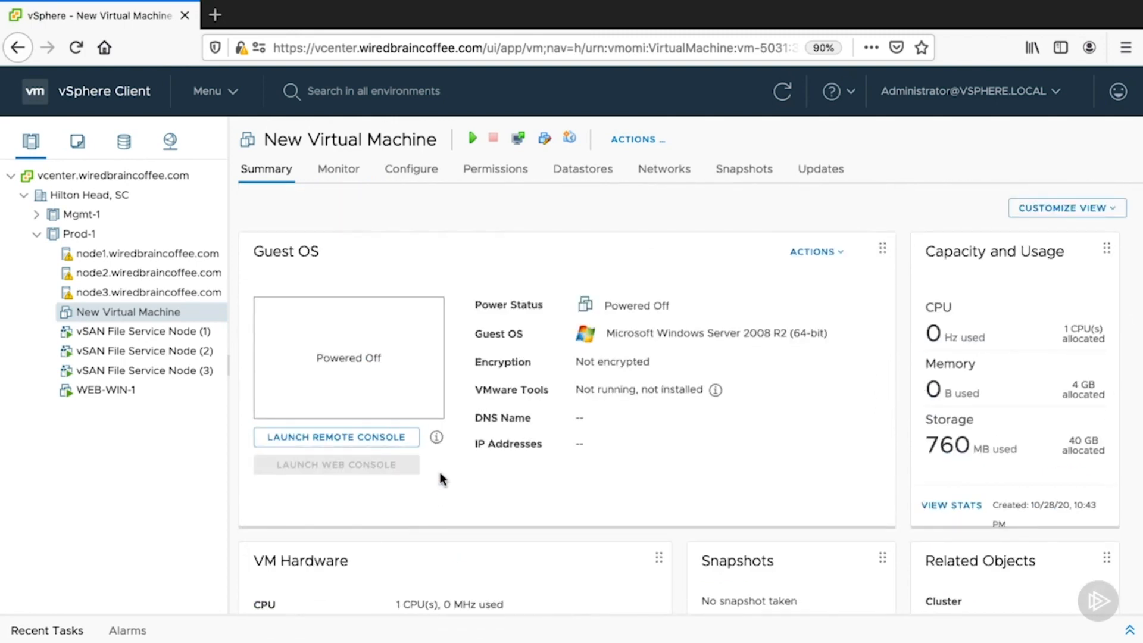
right_click(171, 316)
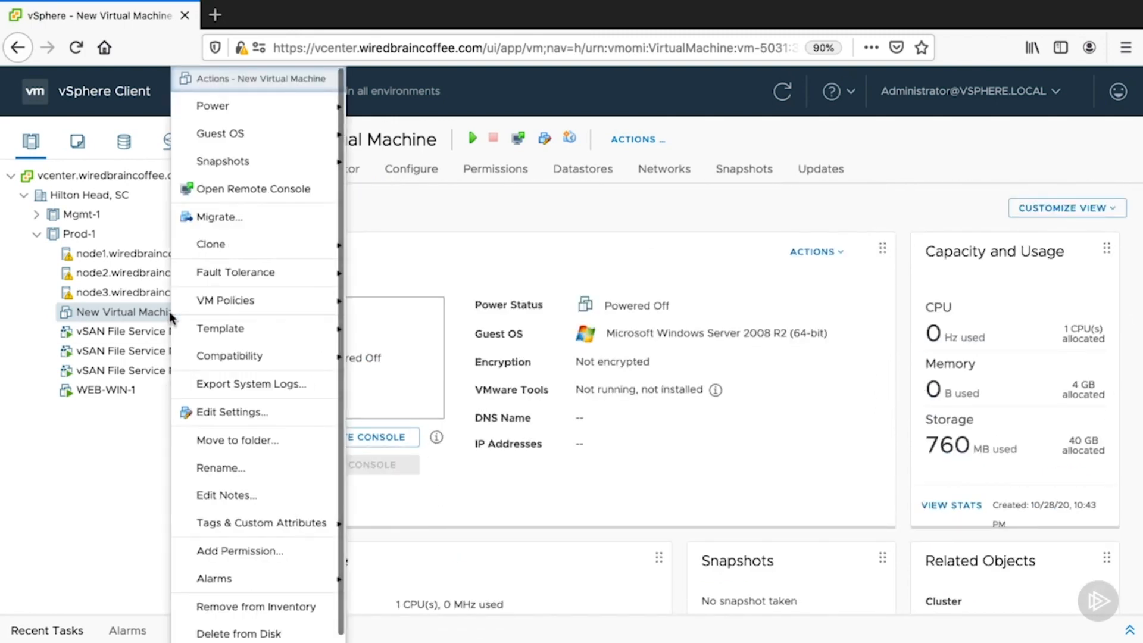
click(264, 632)
click(754, 423)
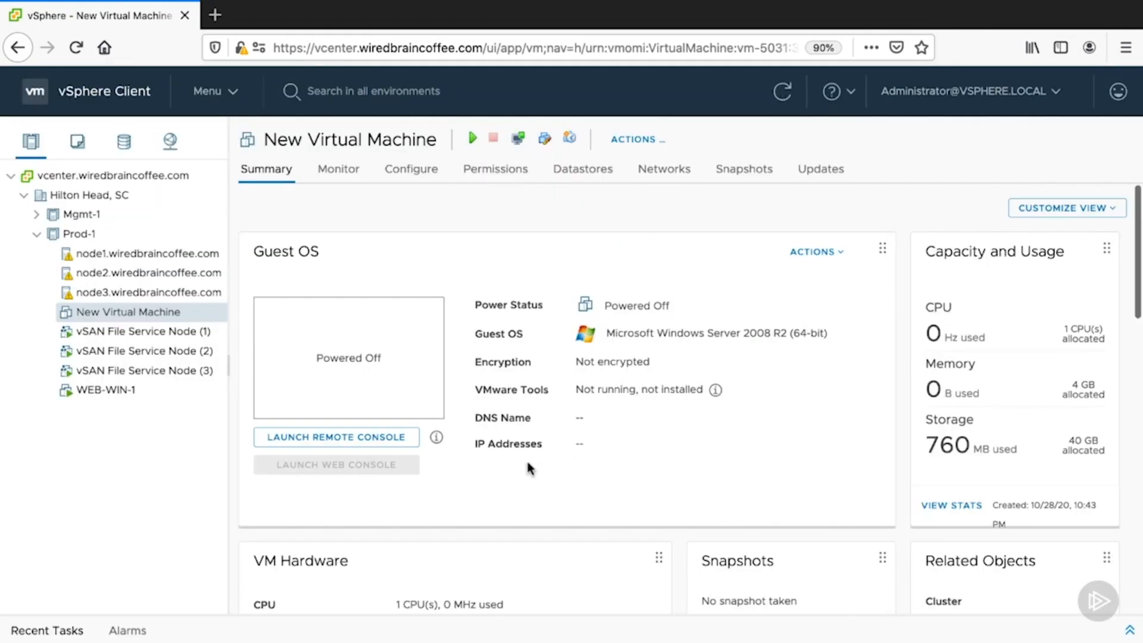
click(149, 372)
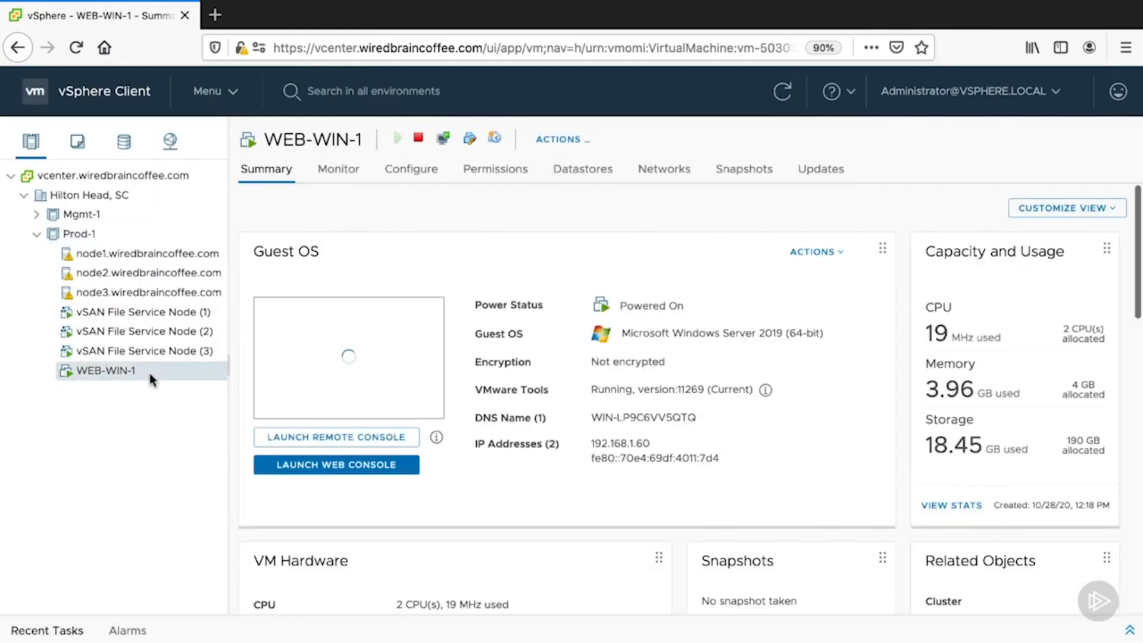
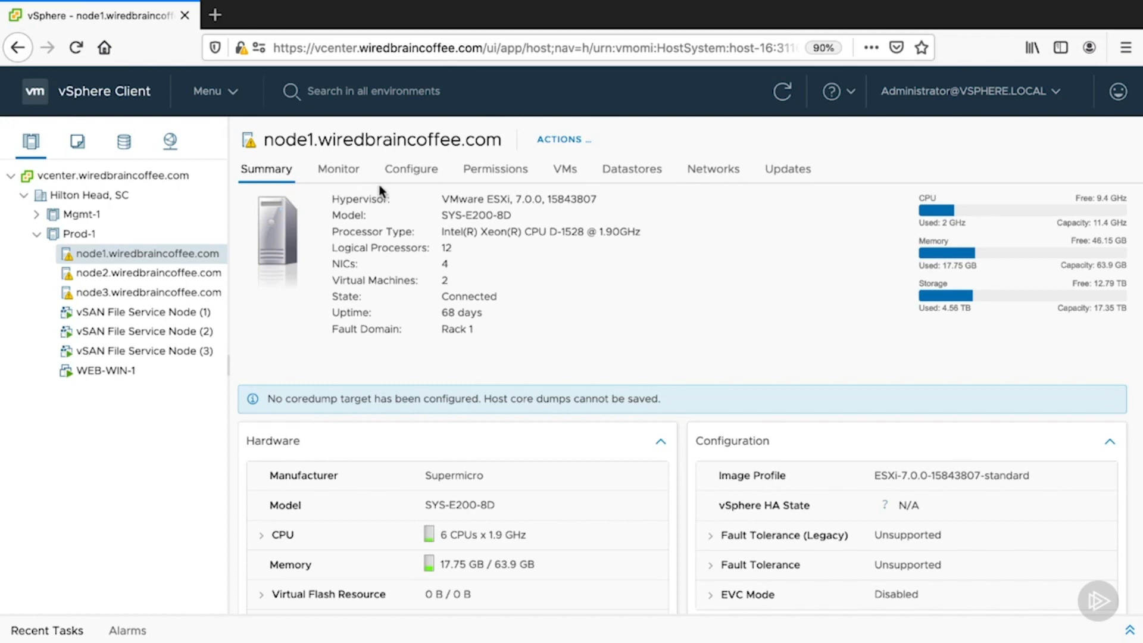
- List all PCI devices of host node1, inspect device 0000:FF:13.1, and open the passthrough configuration
click(411, 170)
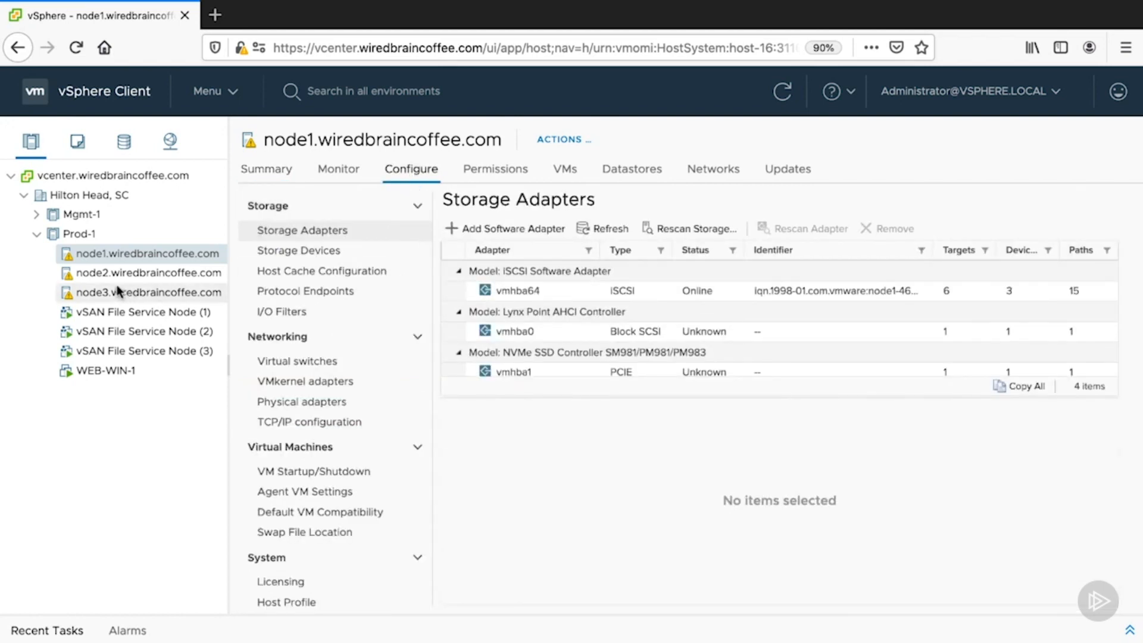
scroll(334, 348, down, 8)
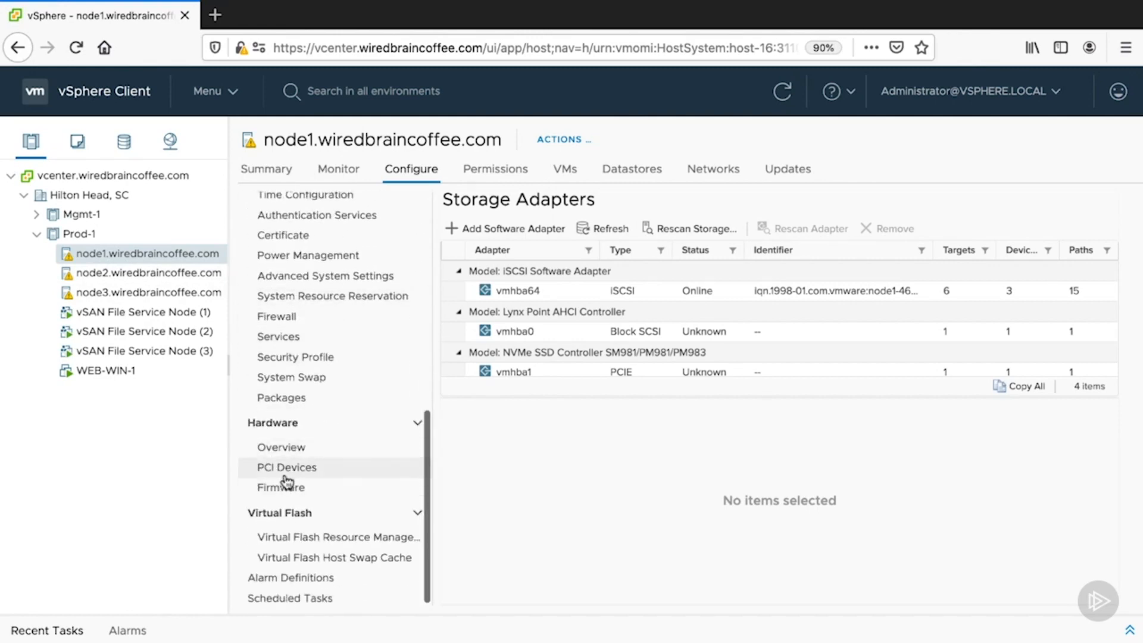
click(314, 472)
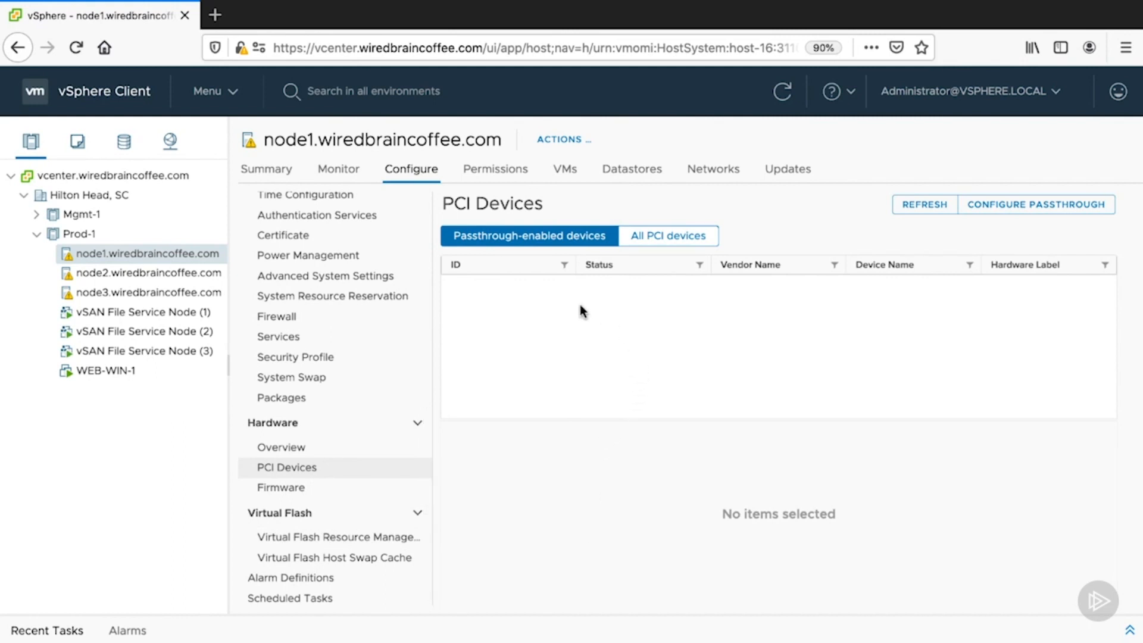
click(677, 241)
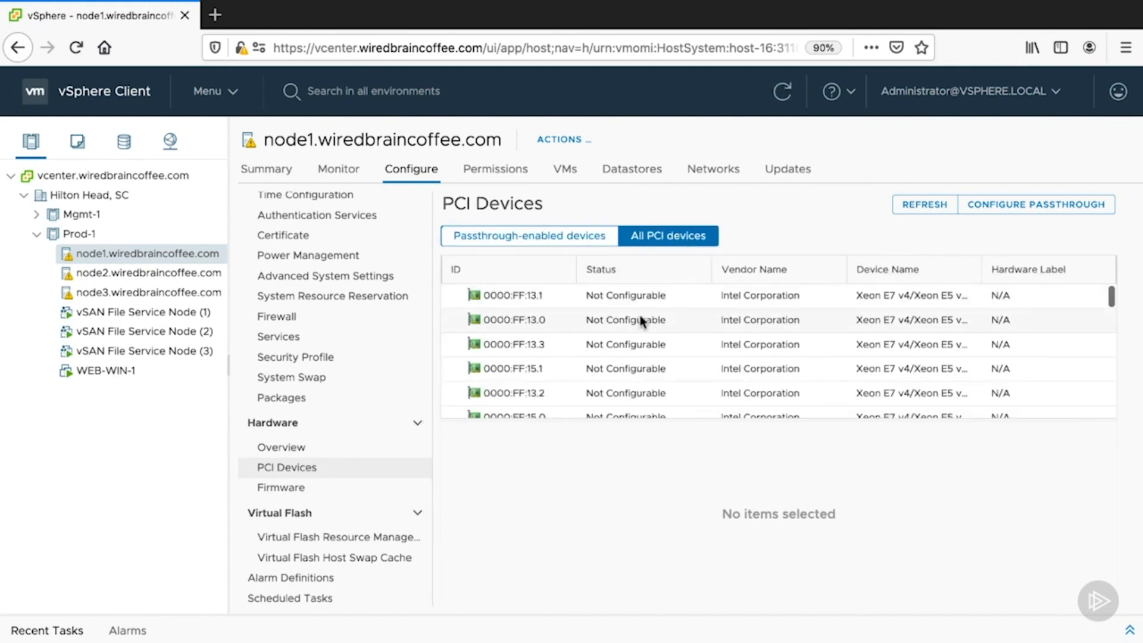
click(565, 299)
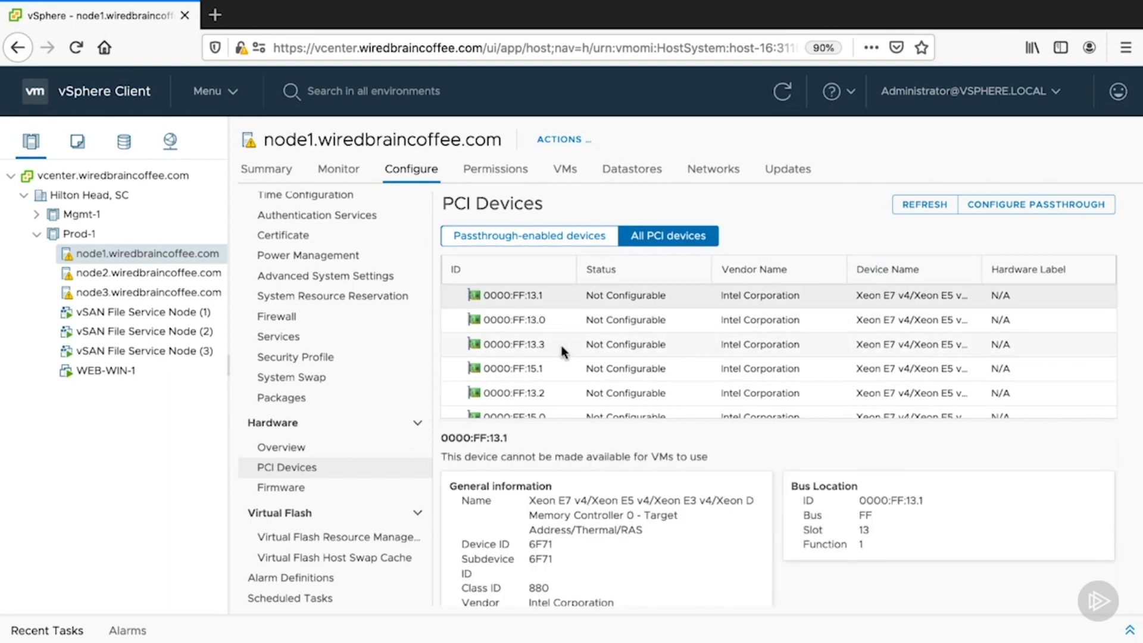
scroll(562, 351, down, 3)
scroll(562, 351, up, 3)
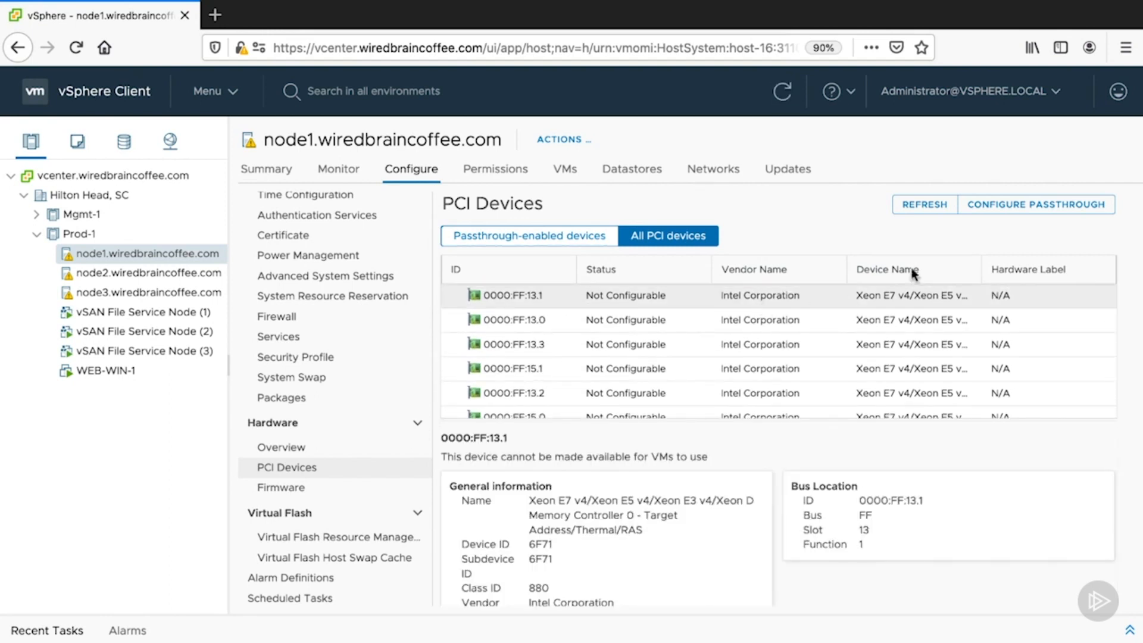
click(1004, 208)
- Try to make the I350 Gigabit Network device 0000:05:00.0 available for passthrough and decline the change
scroll(262, 282, down, 5)
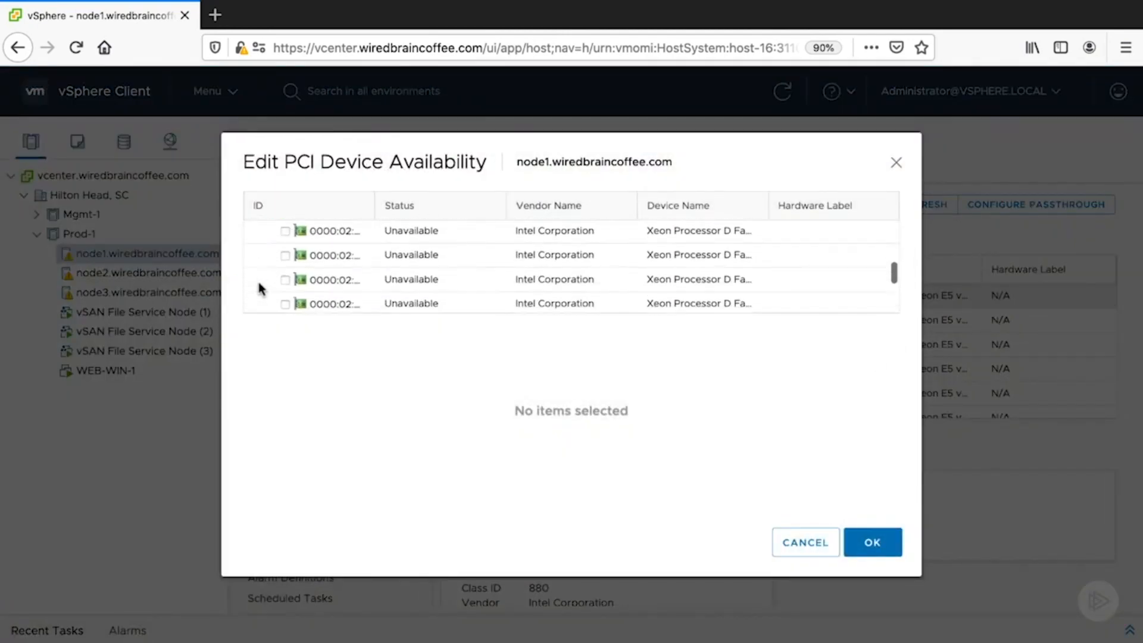
scroll(262, 291, down, 5)
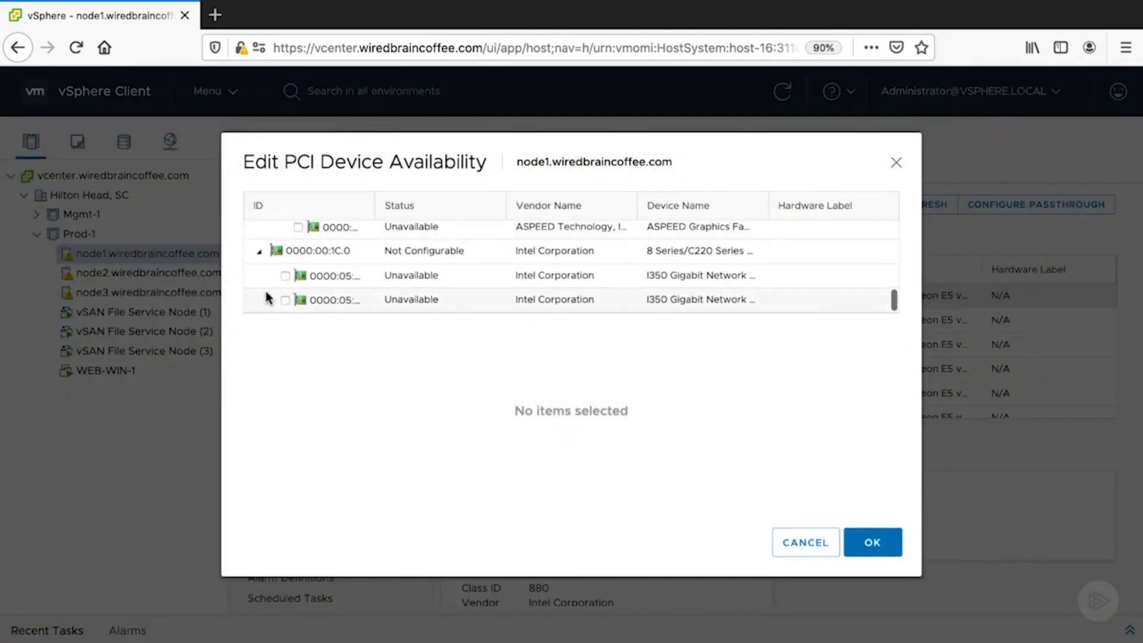
click(285, 299)
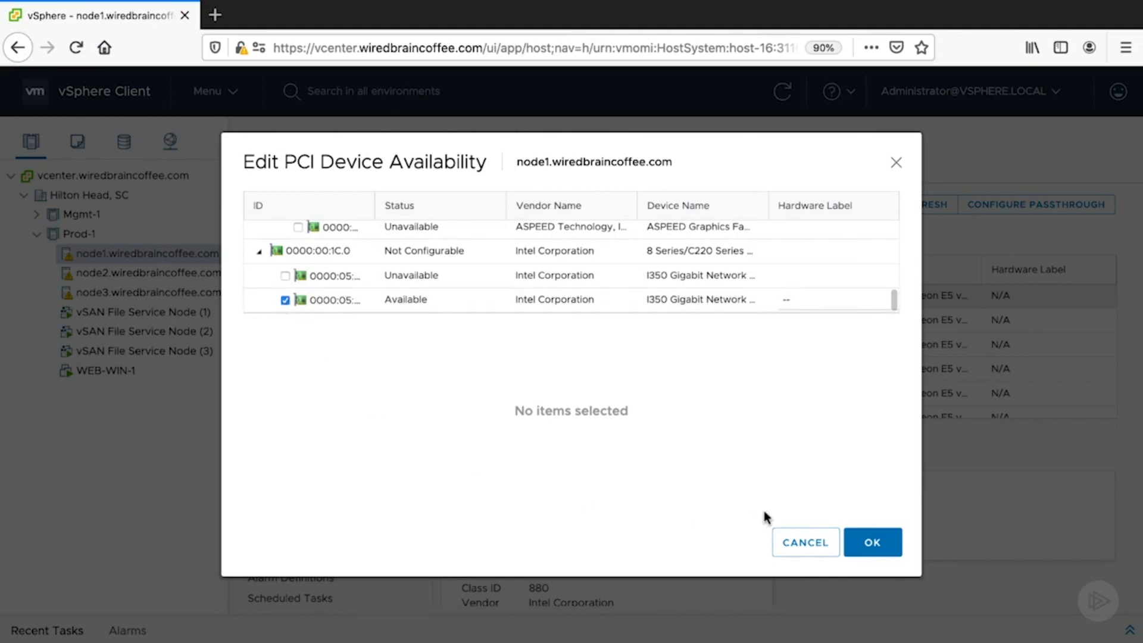
click(870, 544)
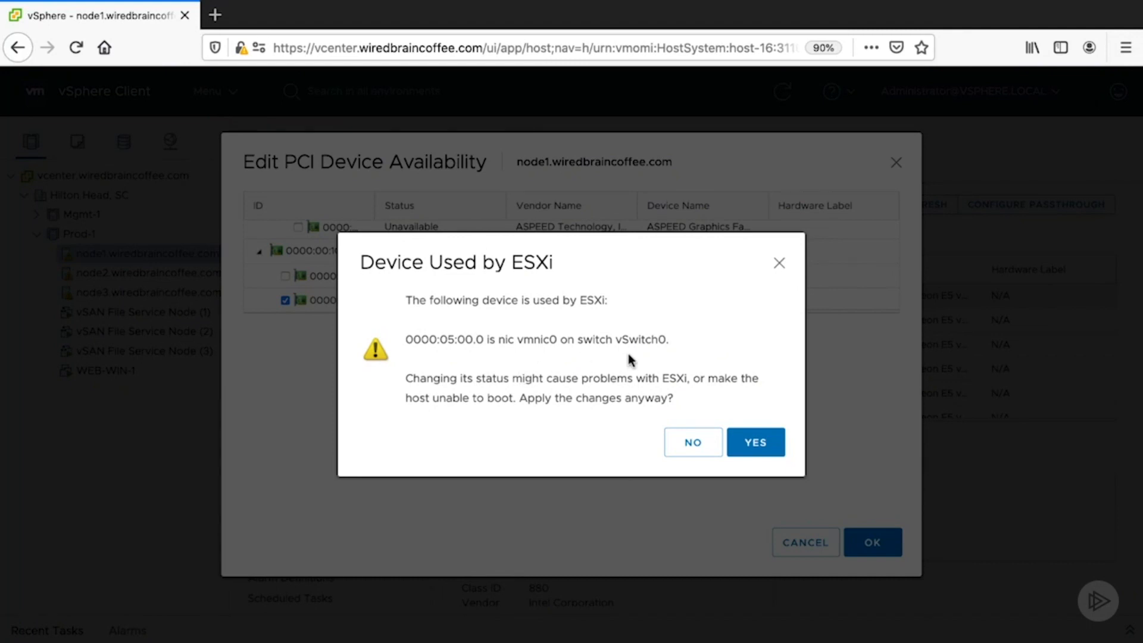
click(681, 451)
- Make the Intel 8 Series/C220 device 0000:00:1D.0 available for passthrough, check the recent tasks, and view node1's passthrough-enabled devices
scroll(334, 288, down, 5)
scroll(335, 288, up, 2)
scroll(336, 293, down, 1)
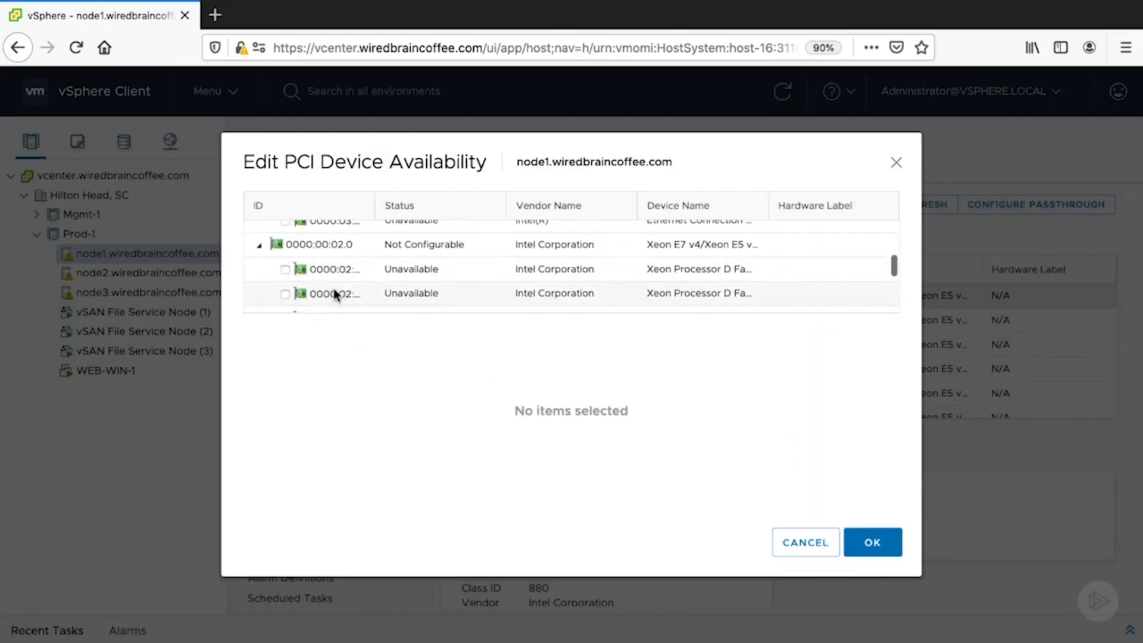
scroll(335, 292, up, 4)
click(273, 280)
click(872, 543)
click(1128, 632)
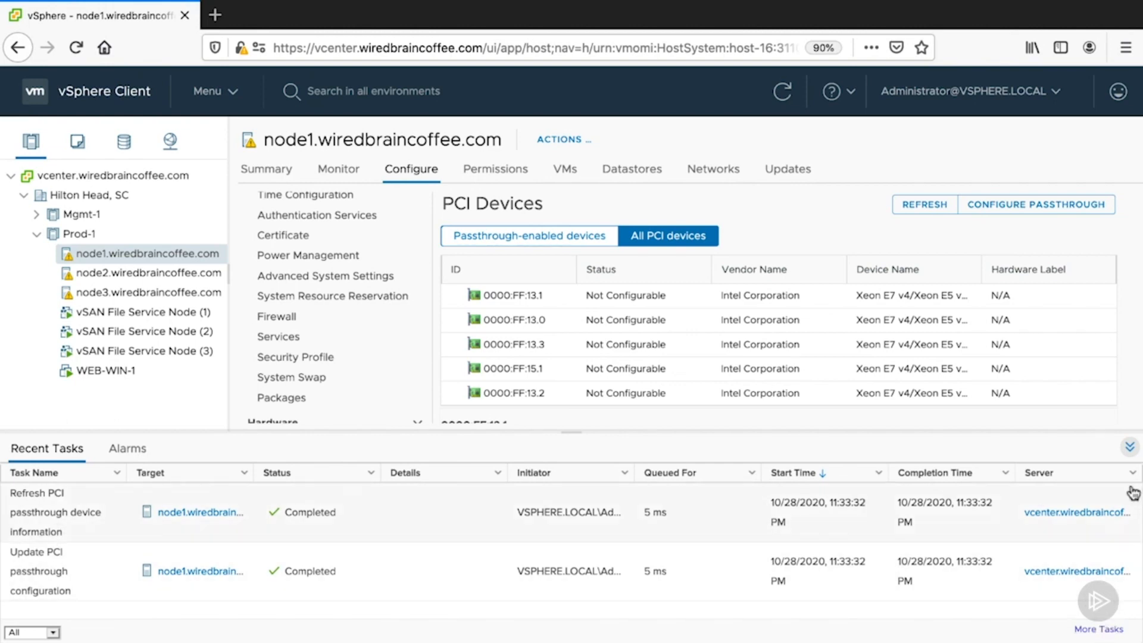
click(1129, 446)
click(530, 235)
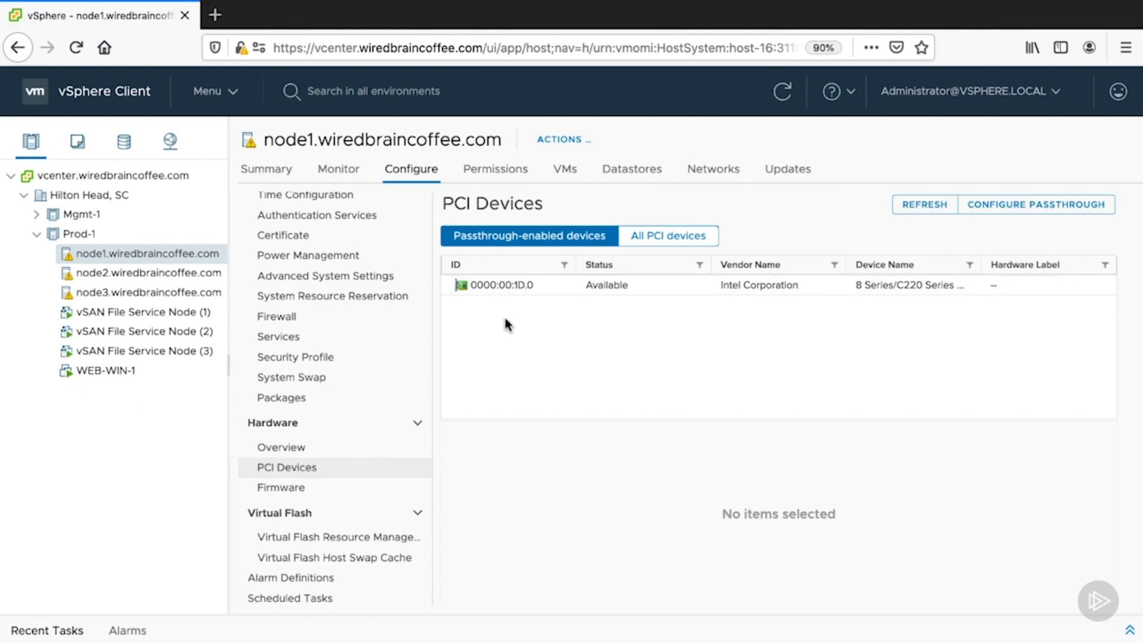
- Shut down the guest operating system of WEB-WIN-1 and confirm the shutdown
click(129, 371)
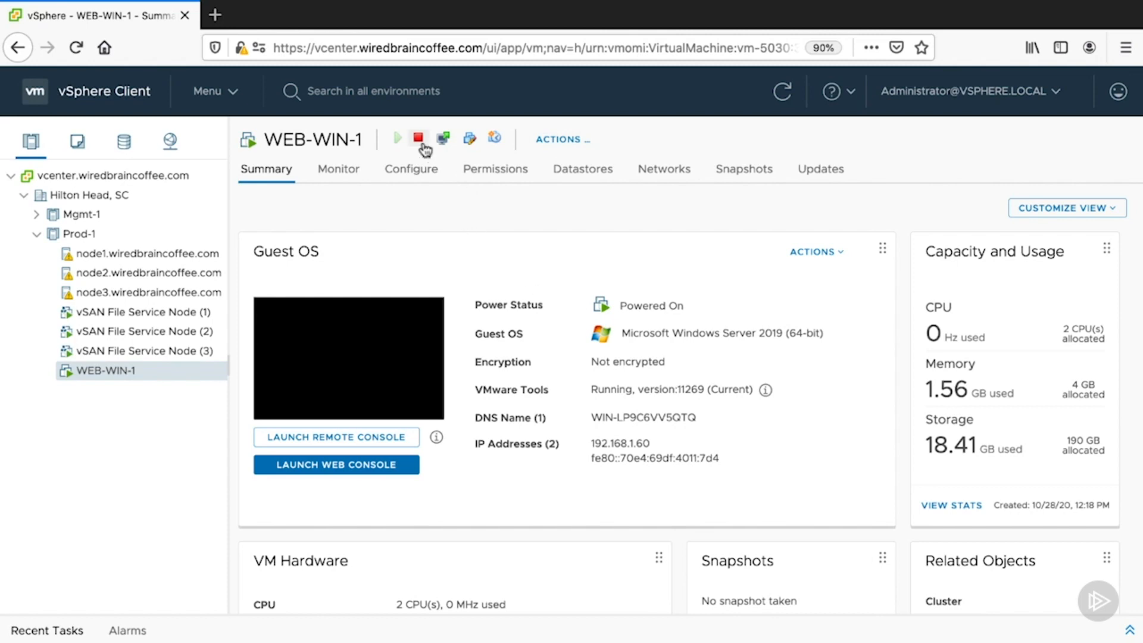
click(423, 146)
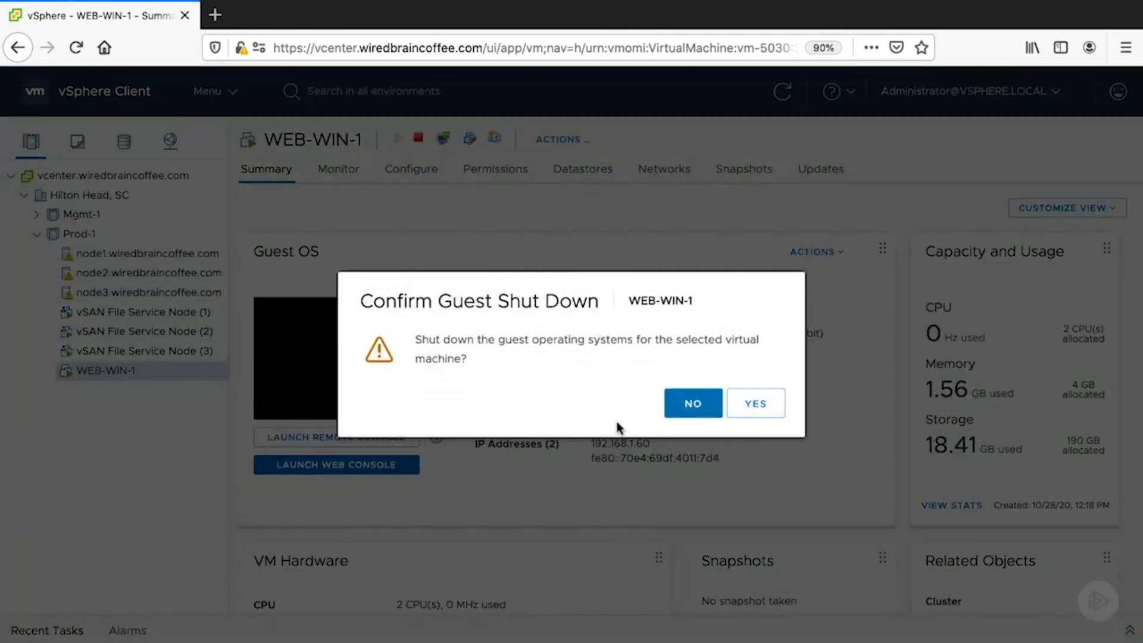
click(755, 404)
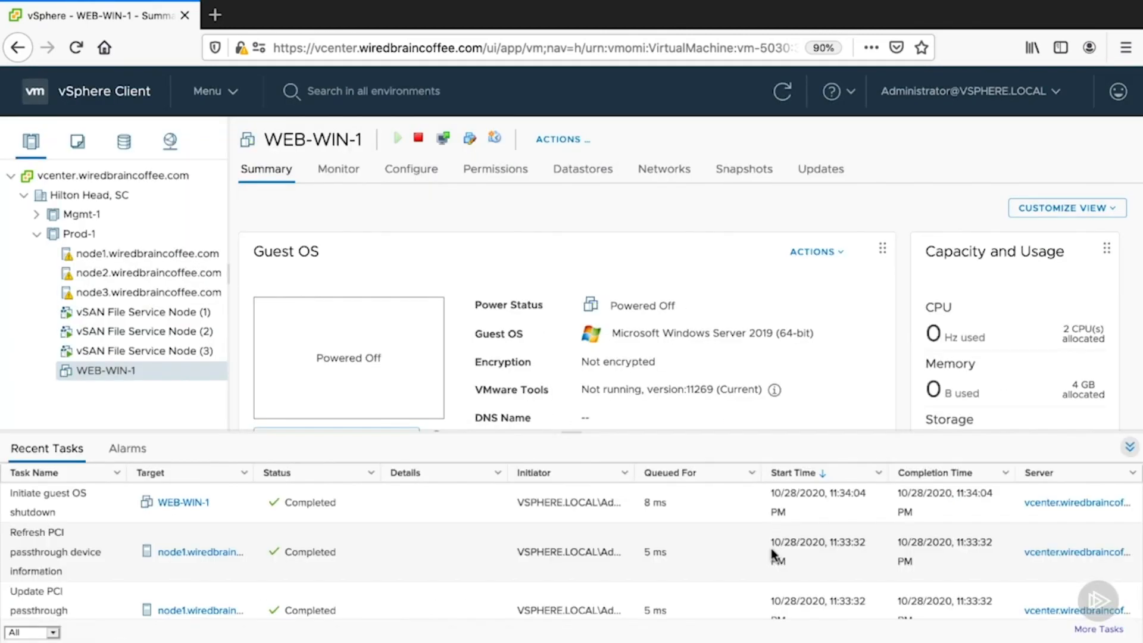
click(1129, 447)
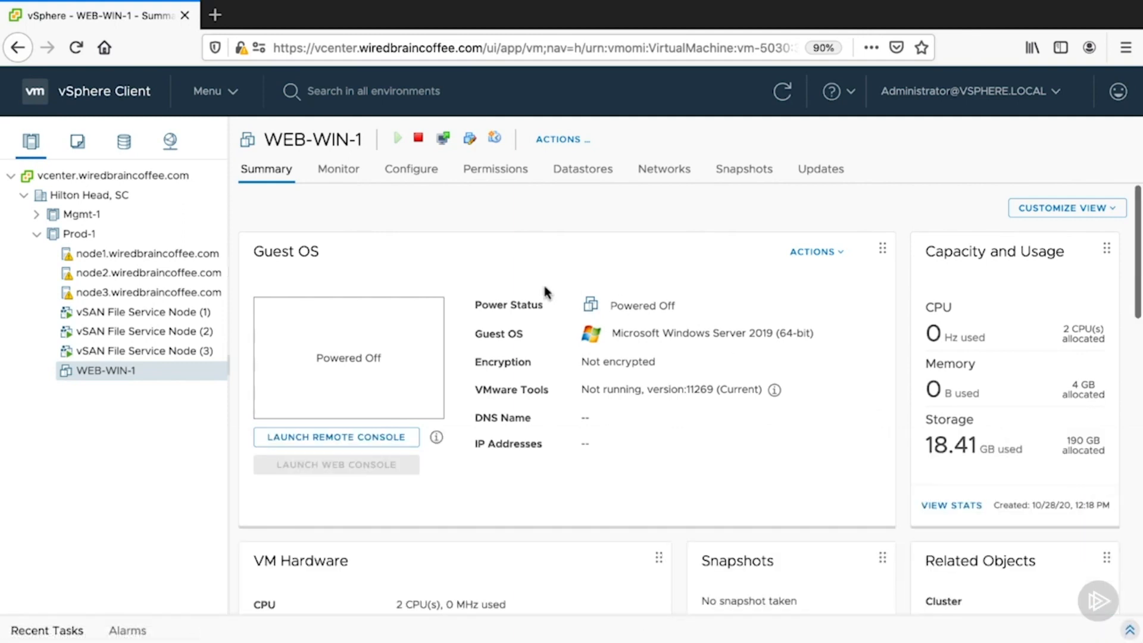
- Add a new PCI device to the virtual hardware of WEB-WIN-1
click(469, 139)
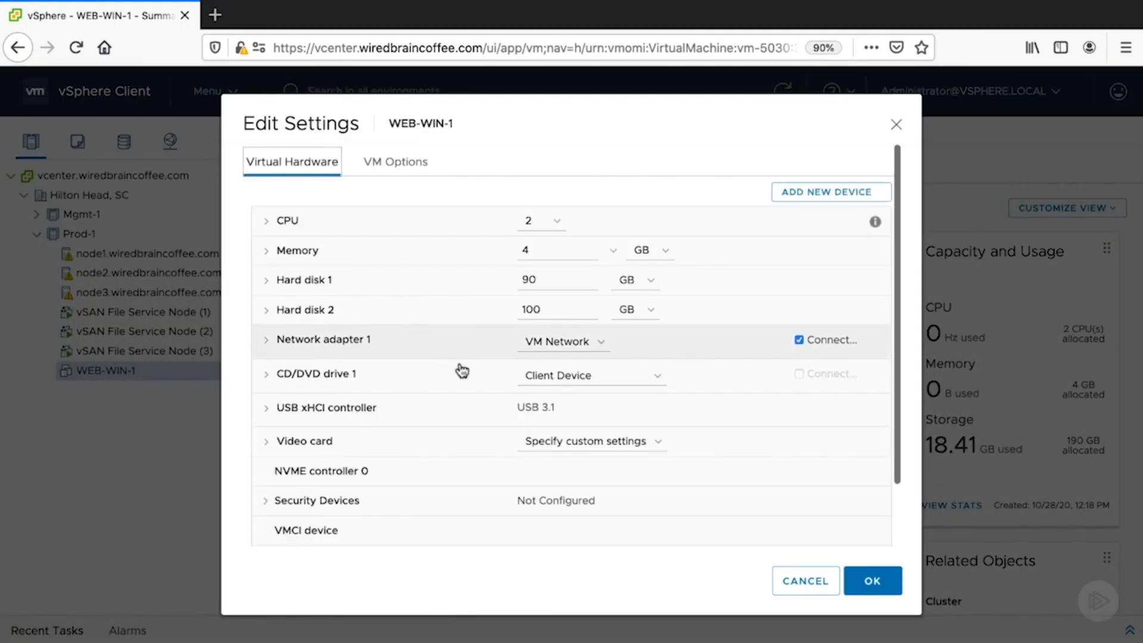
click(803, 193)
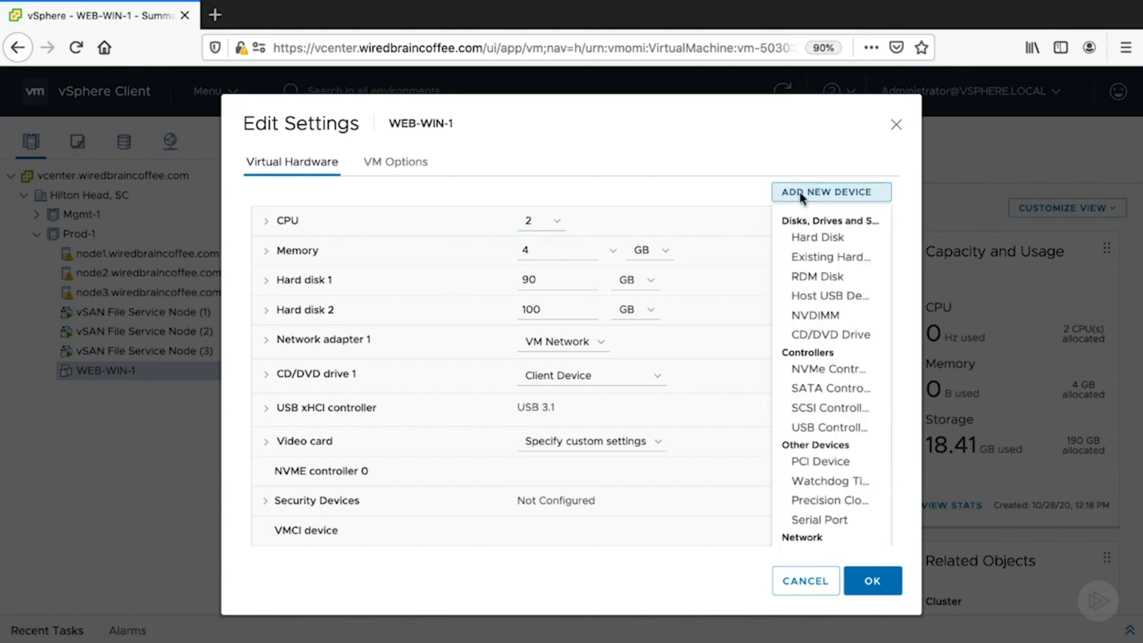
click(857, 464)
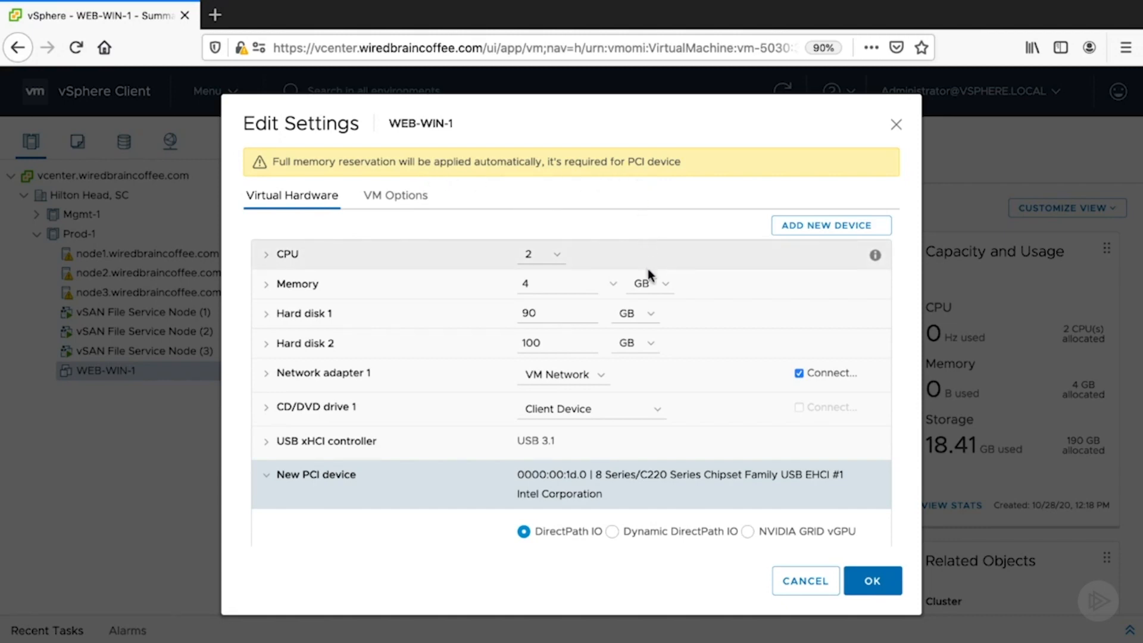
scroll(648, 269, down, 5)
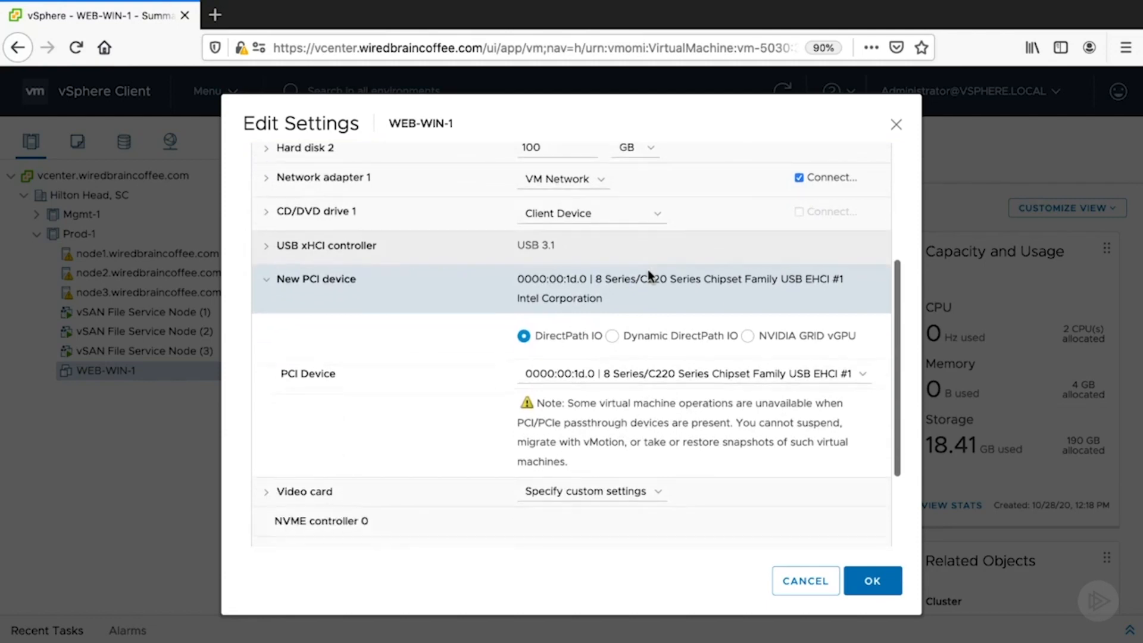
scroll(648, 269, down, 1)
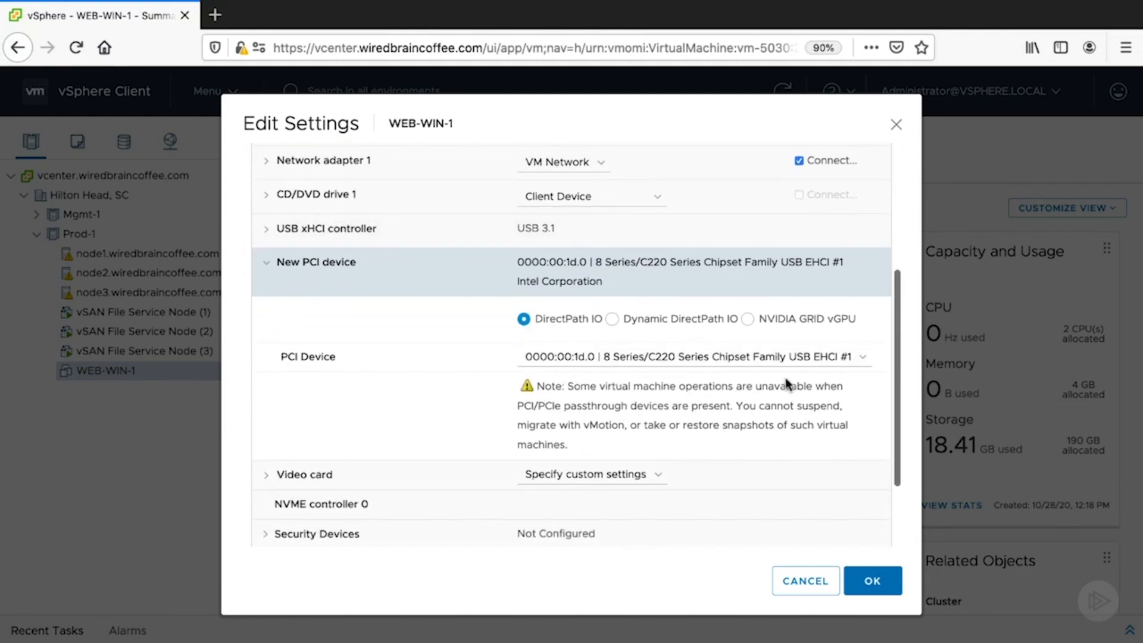
- Examine the DirectPath IO devices offered for the new PCI device, keeping 0000:00:1d.0 selected
click(859, 356)
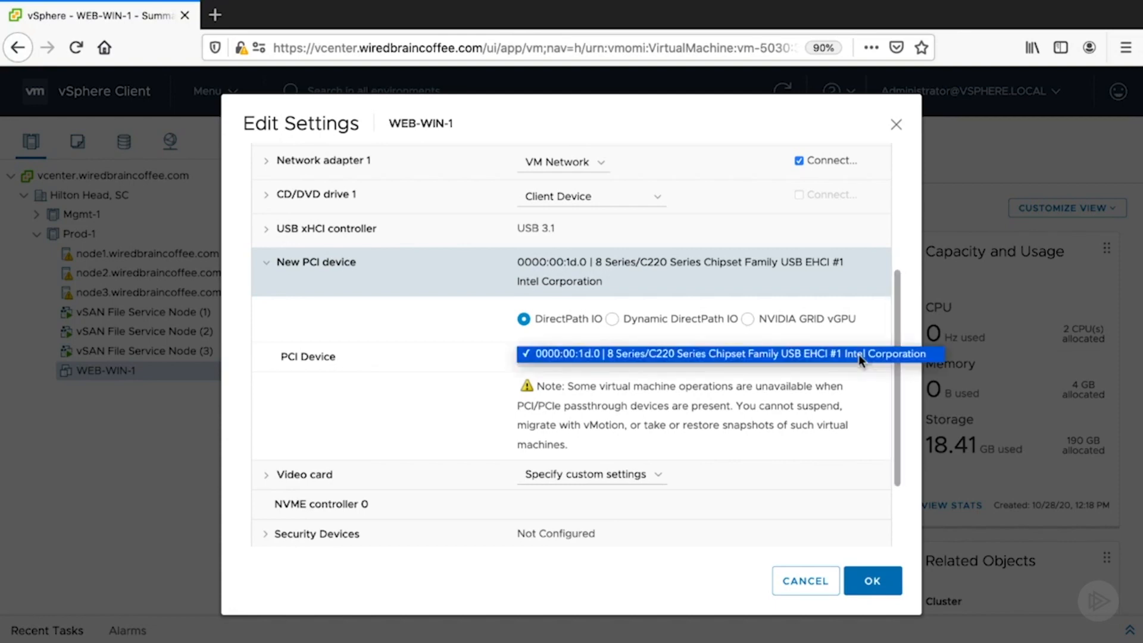
click(858, 355)
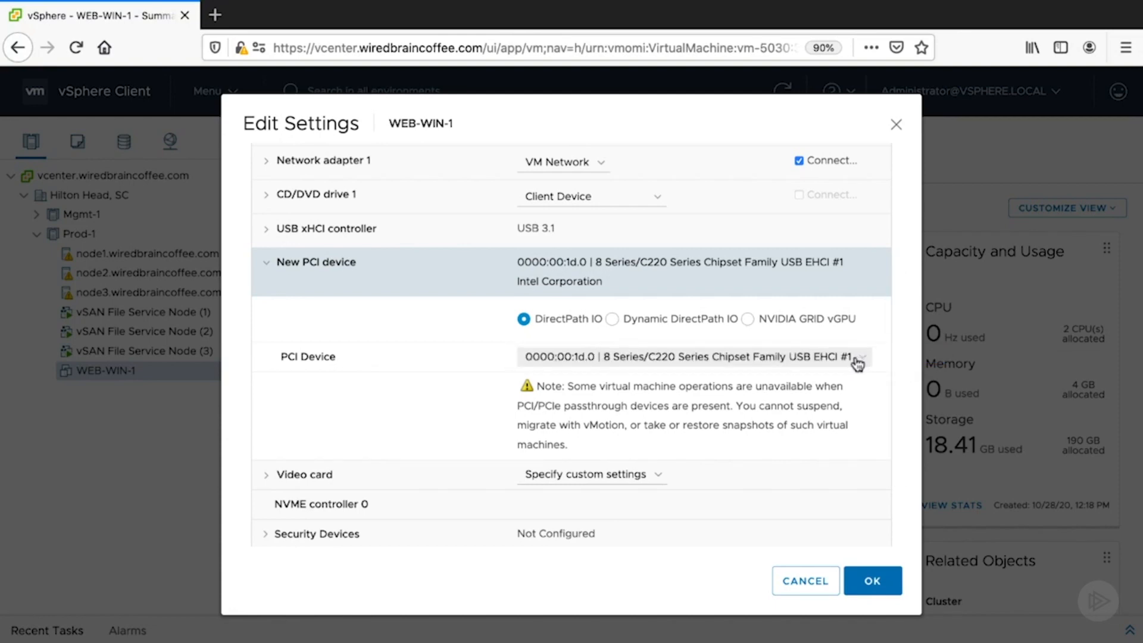
click(858, 360)
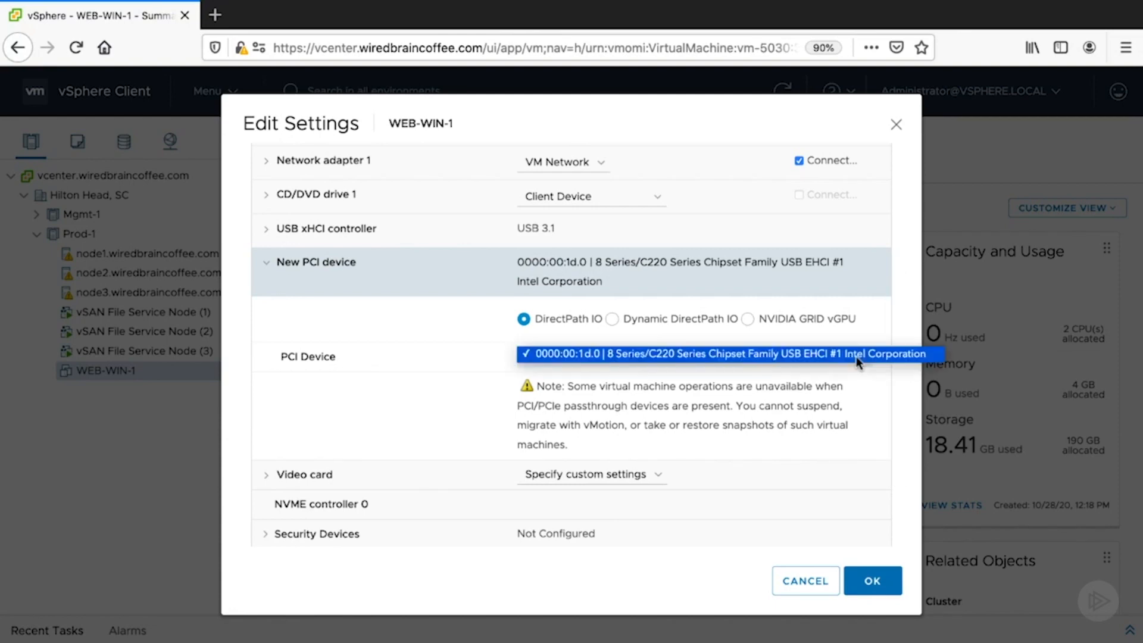
click(855, 356)
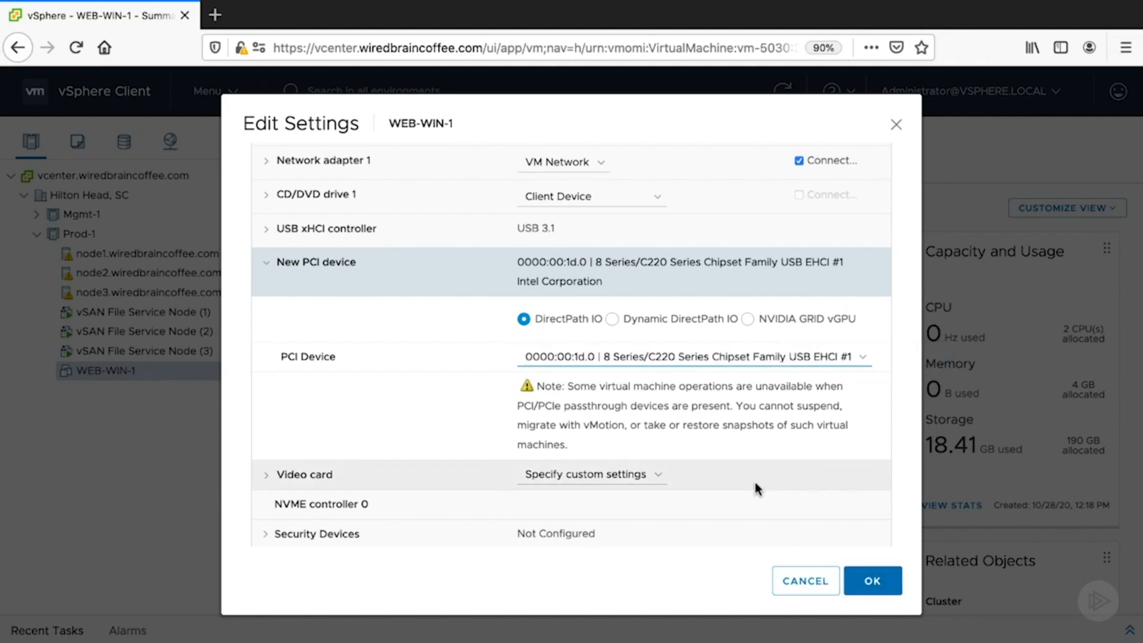
click(588, 360)
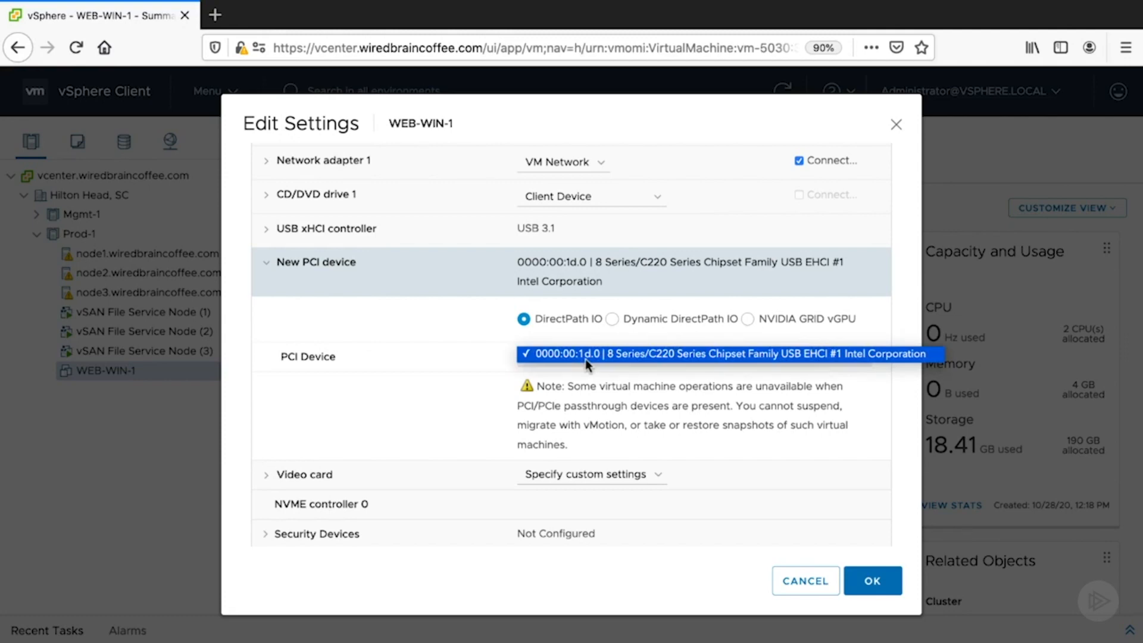
click(584, 358)
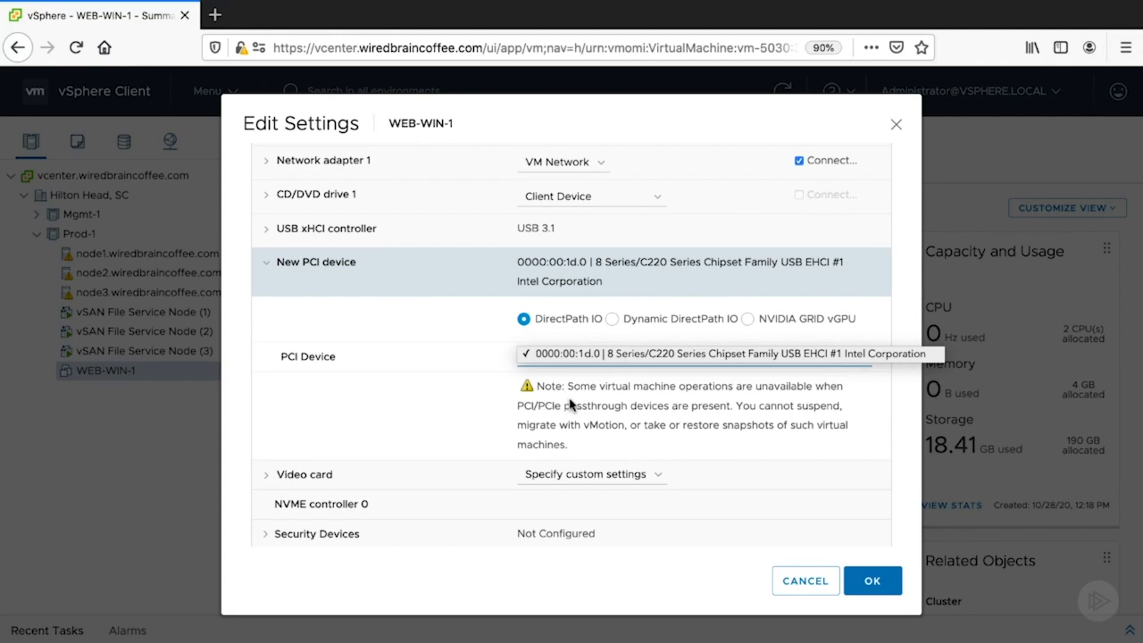
click(569, 399)
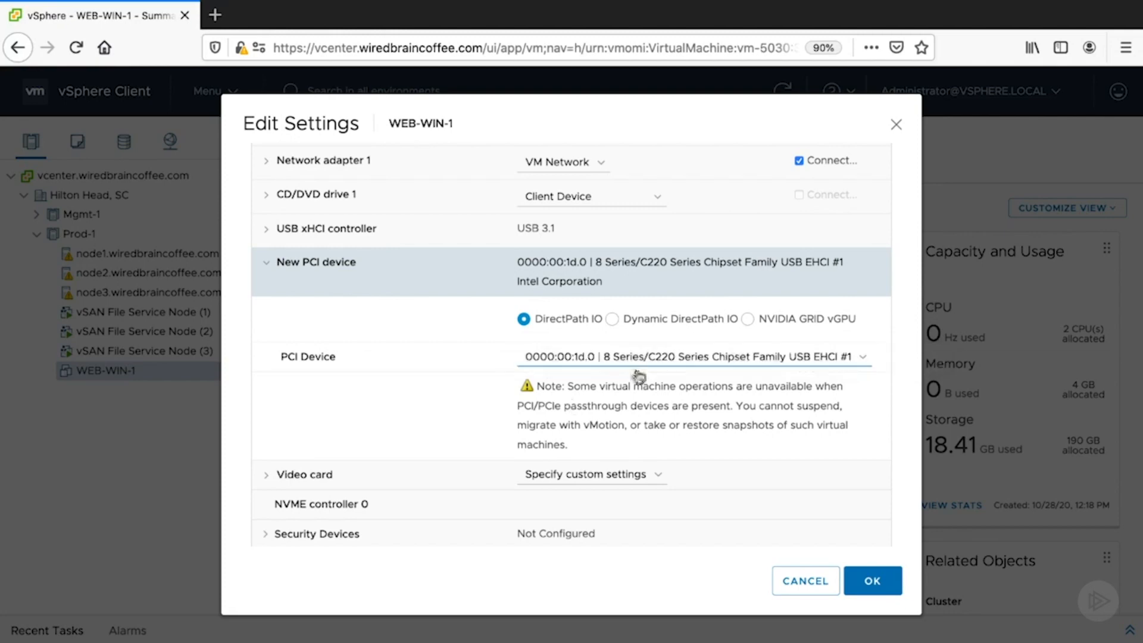
- Try the Dynamic DirectPath IO and NVIDIA GRID vGPU options for the new PCI device
click(612, 320)
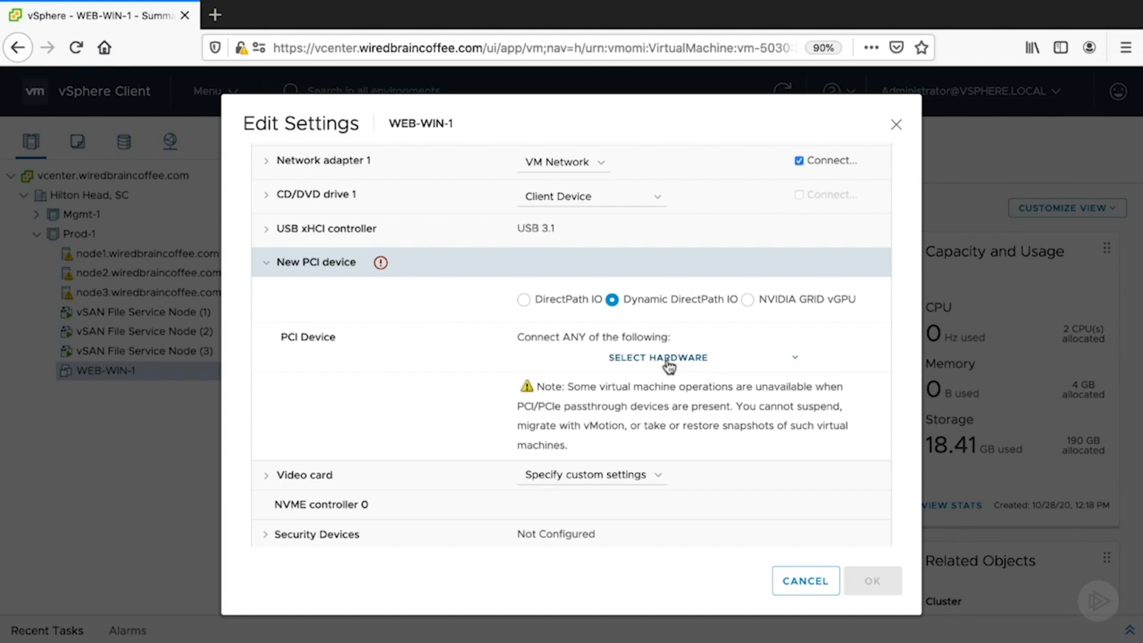
scroll(737, 357, up, 1)
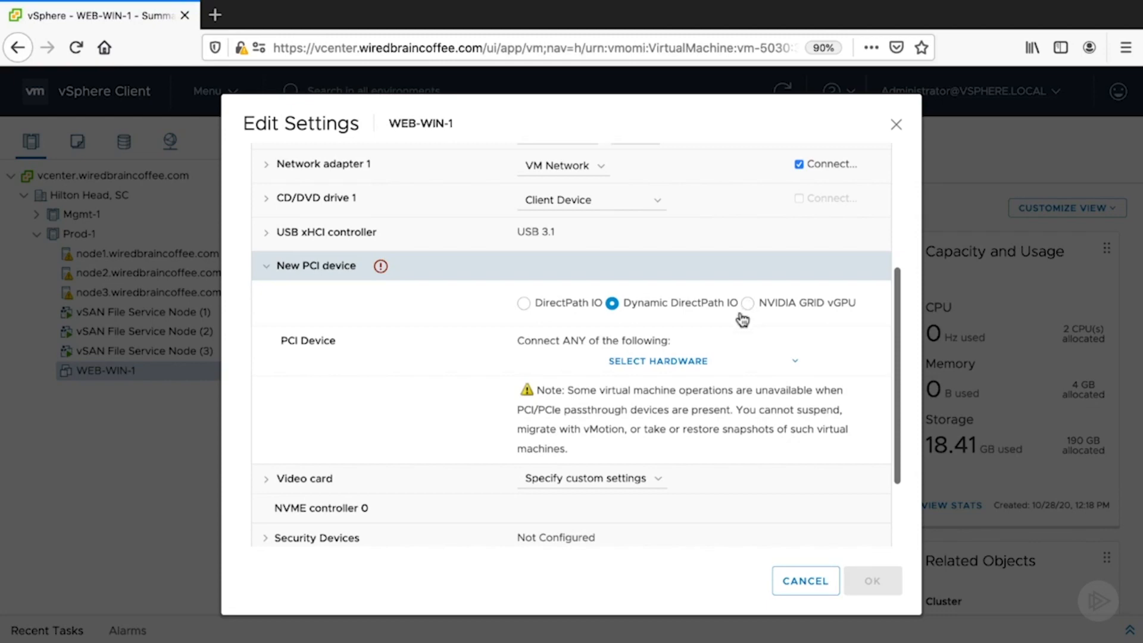
click(747, 303)
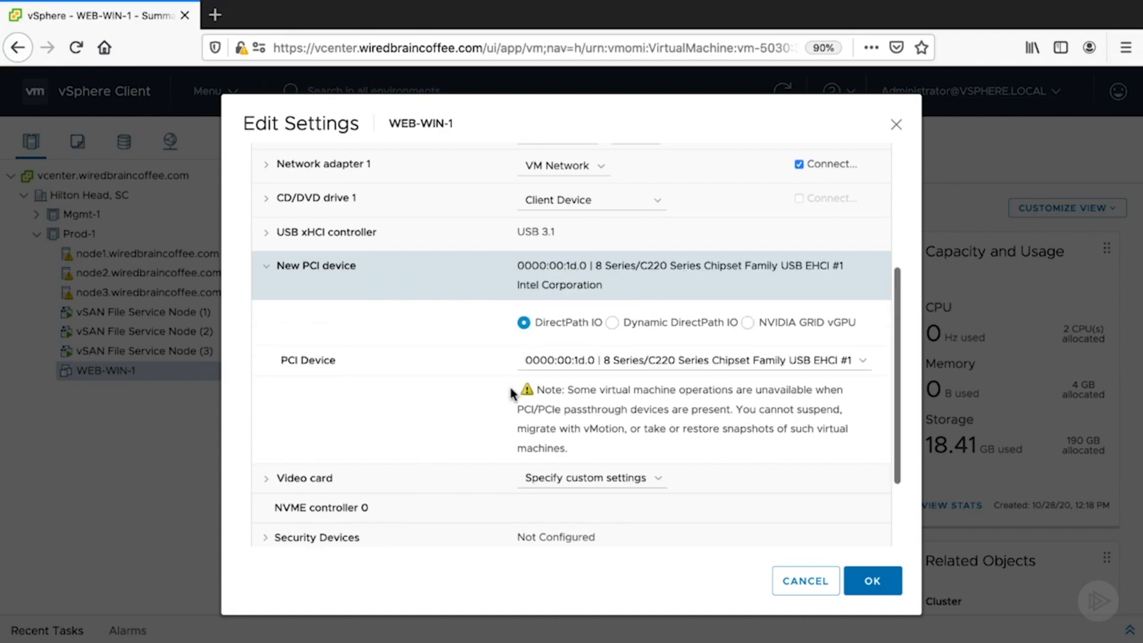
- Save WEB-WIN-1's settings with the DirectPath IO device 0000:00:1d.0 and check the reconfiguration in the recent tasks
click(869, 584)
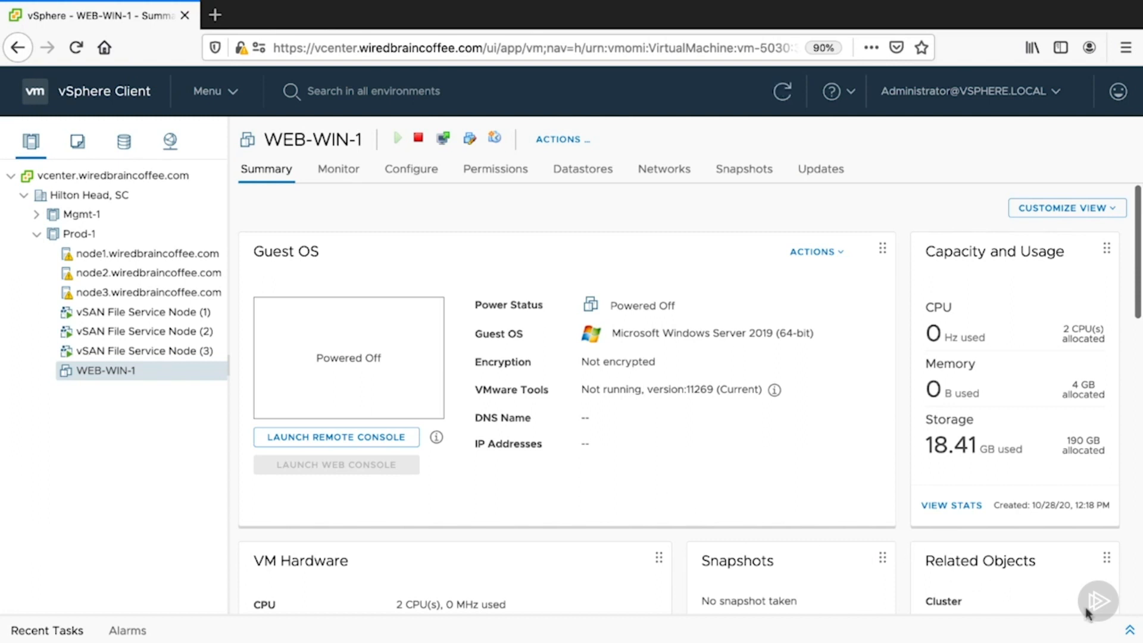
click(1127, 629)
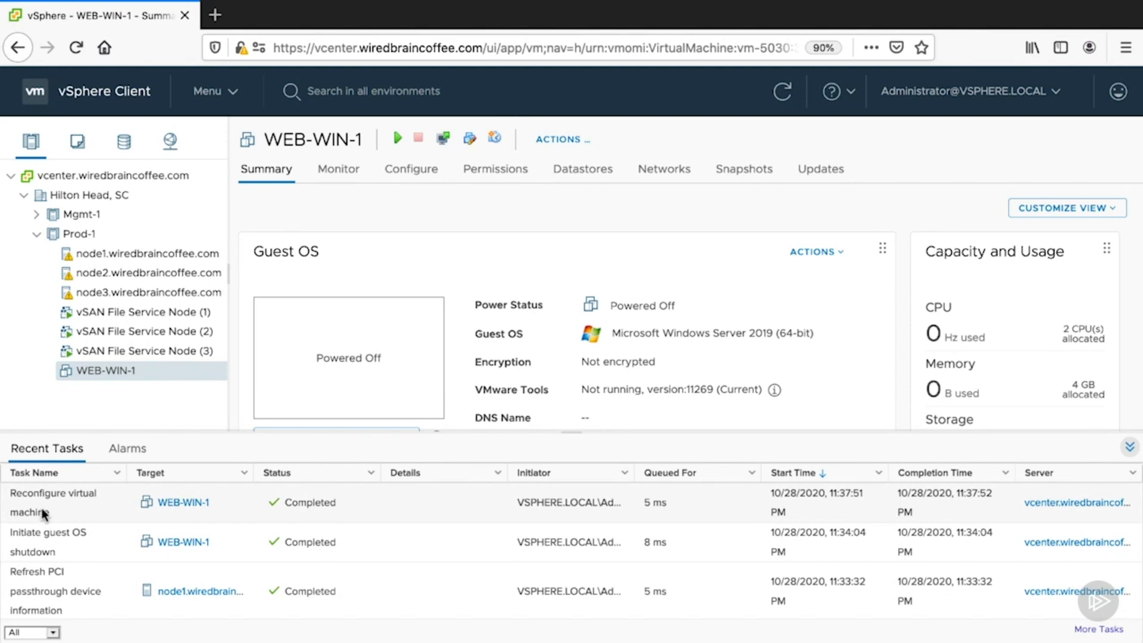
click(1129, 447)
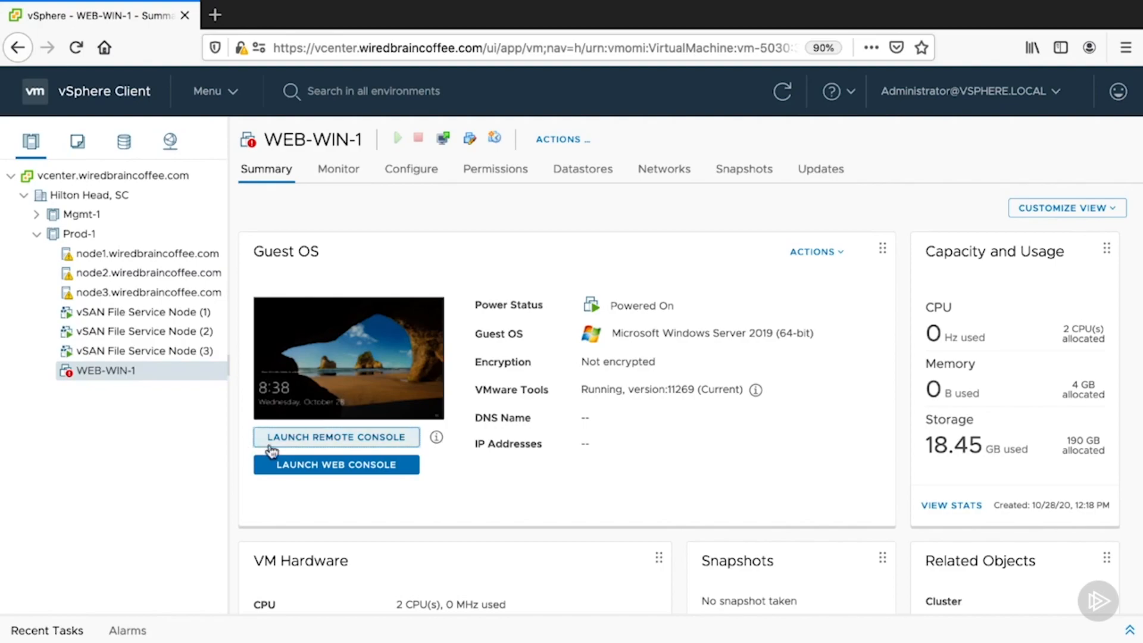
- Open the remote console of WEB-WIN-1 and bring up the guest's Date & time settings, keeping automatic time setting on
click(274, 444)
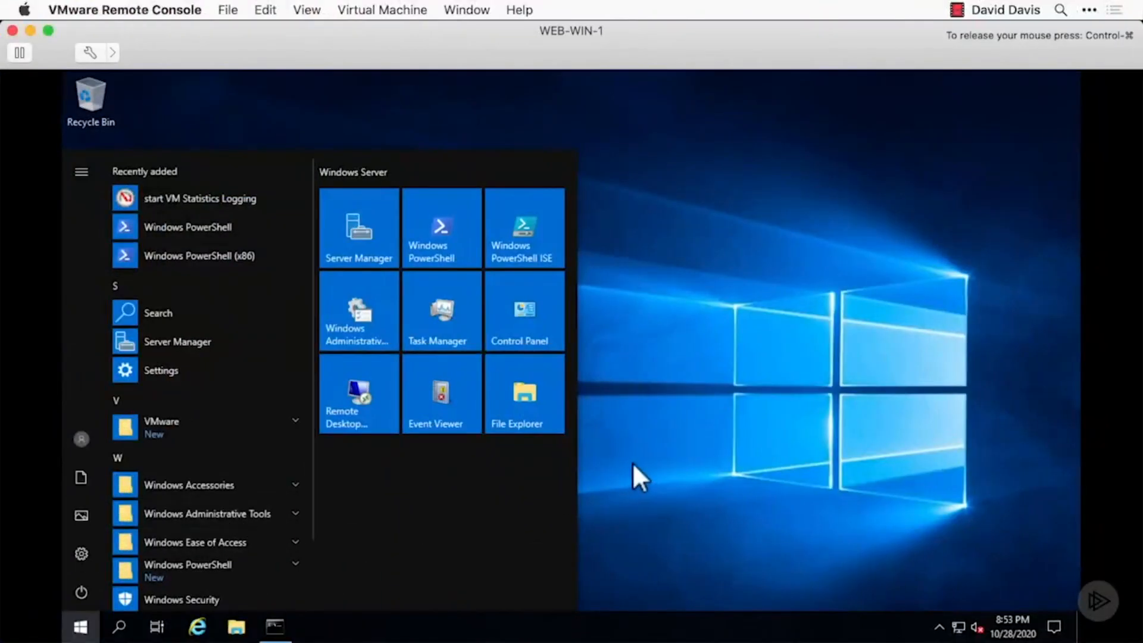
click(663, 462)
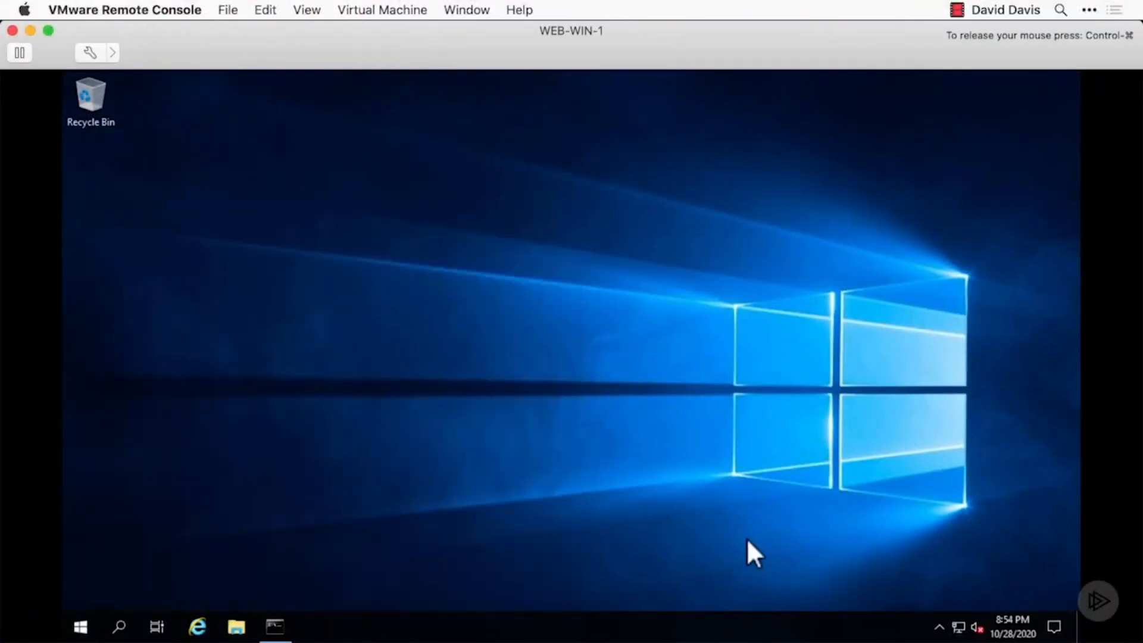
right_click(1003, 625)
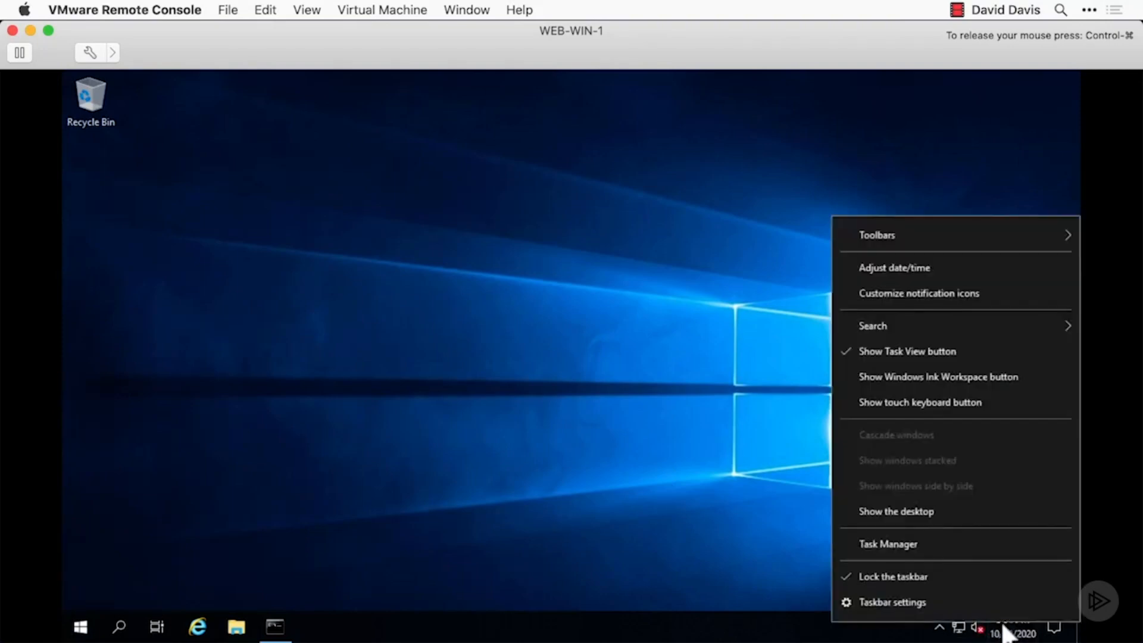
click(936, 266)
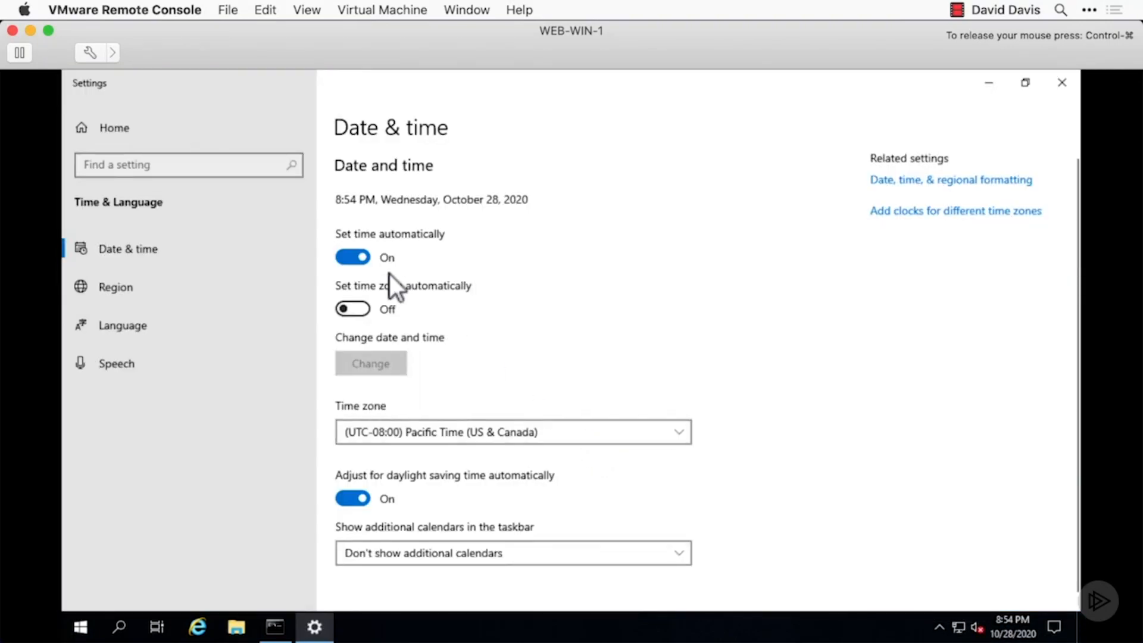
click(355, 258)
click(346, 261)
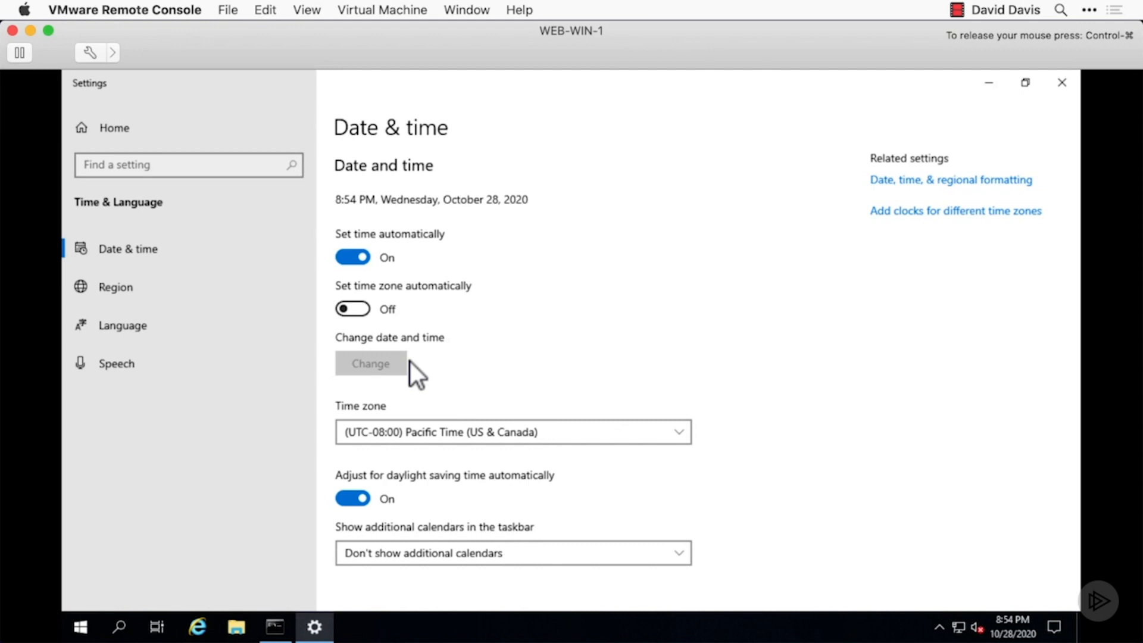
- Set the guest's time zone to (UTC-05:00) Eastern Time (US & Canada), keep daylight saving adjustment on, and close the settings
click(401, 437)
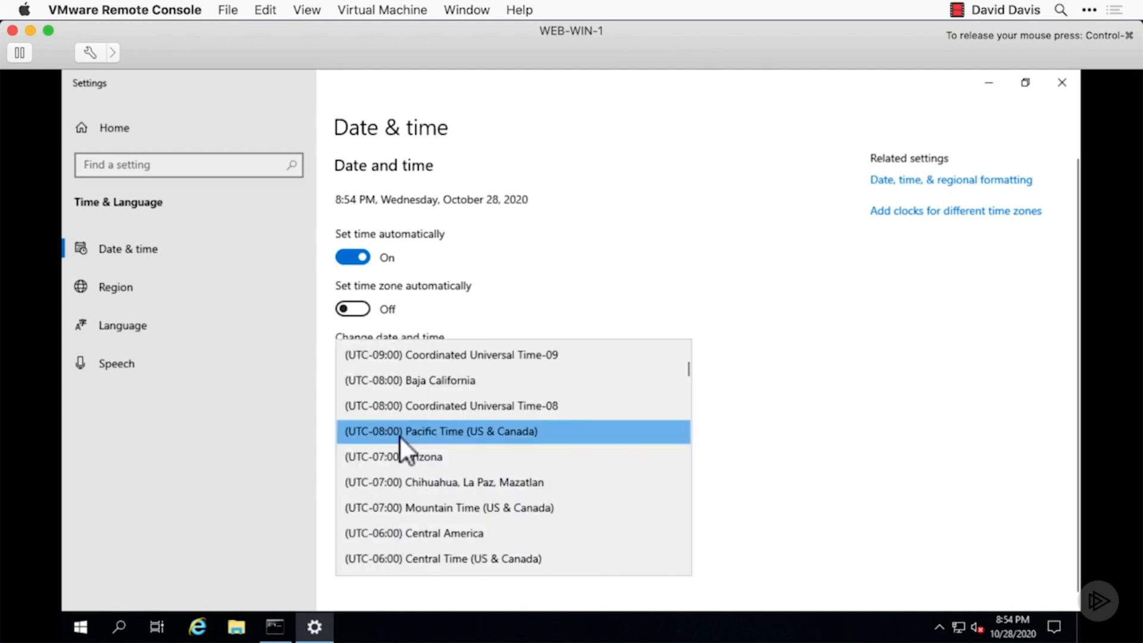
scroll(390, 523, down, 1)
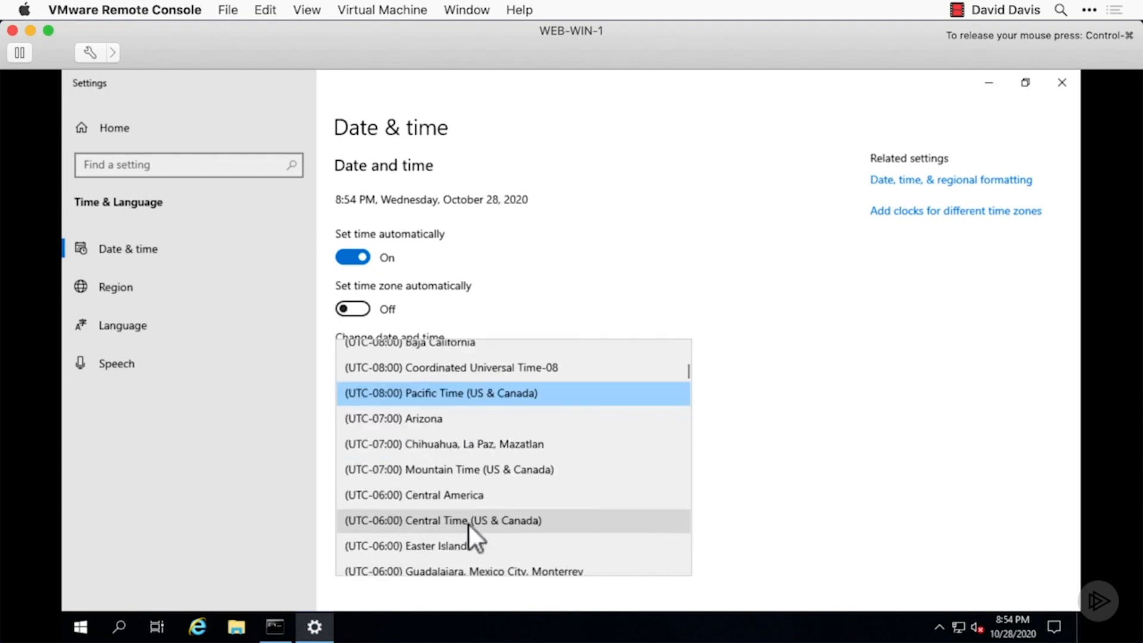
scroll(488, 525, down, 1)
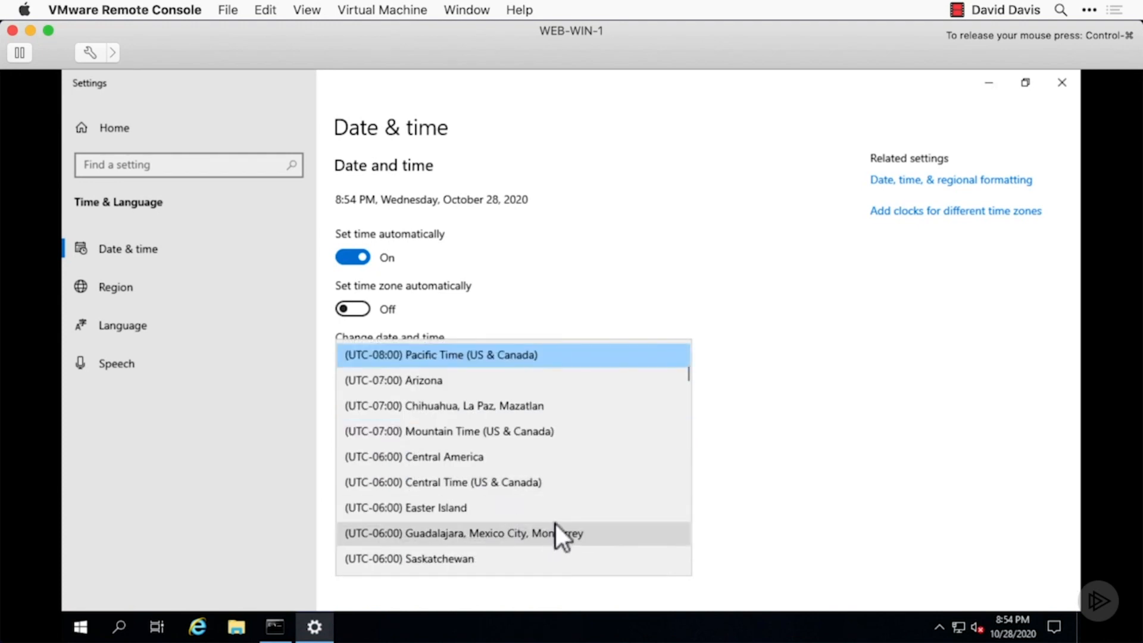
scroll(556, 532, down, 1)
scroll(555, 524, down, 2)
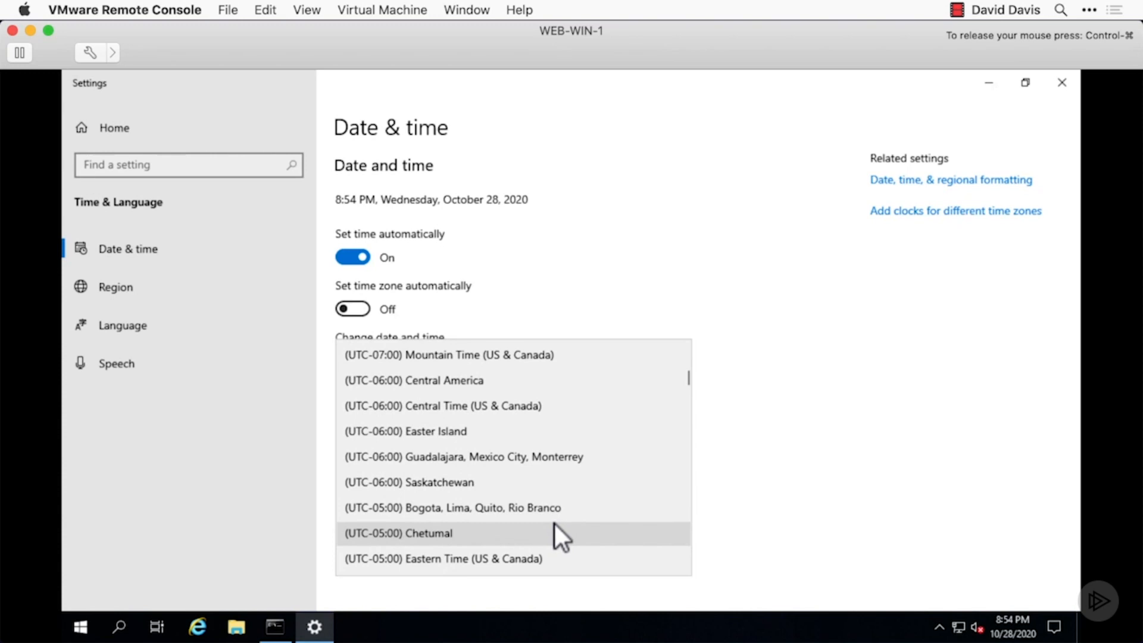
click(504, 521)
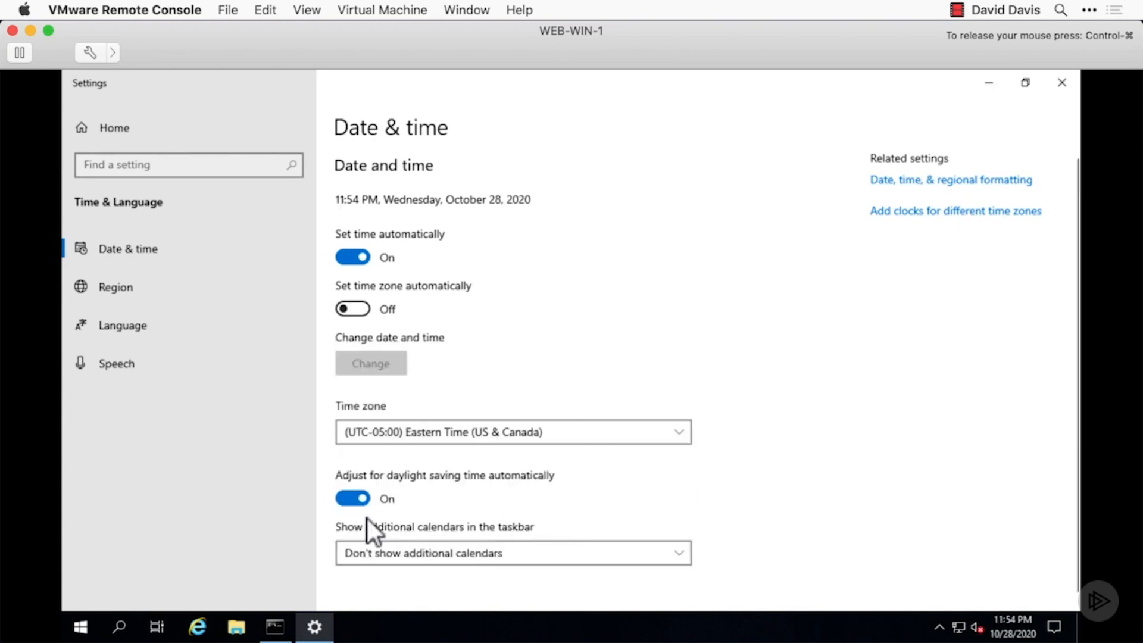
click(343, 499)
click(344, 498)
scroll(591, 500, down, 1)
scroll(591, 501, up, 1)
click(1055, 87)
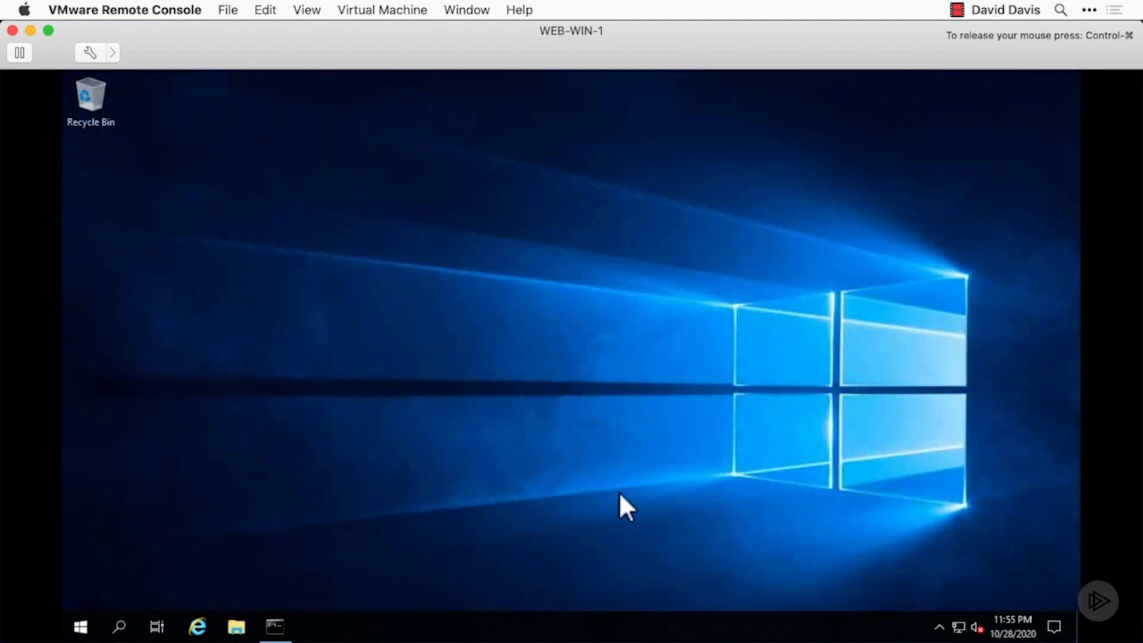
- Check the VMware Tools time synchronization in the guest's Command Prompt with VMwareToolboxCmd.exe timesync status
click(291, 626)
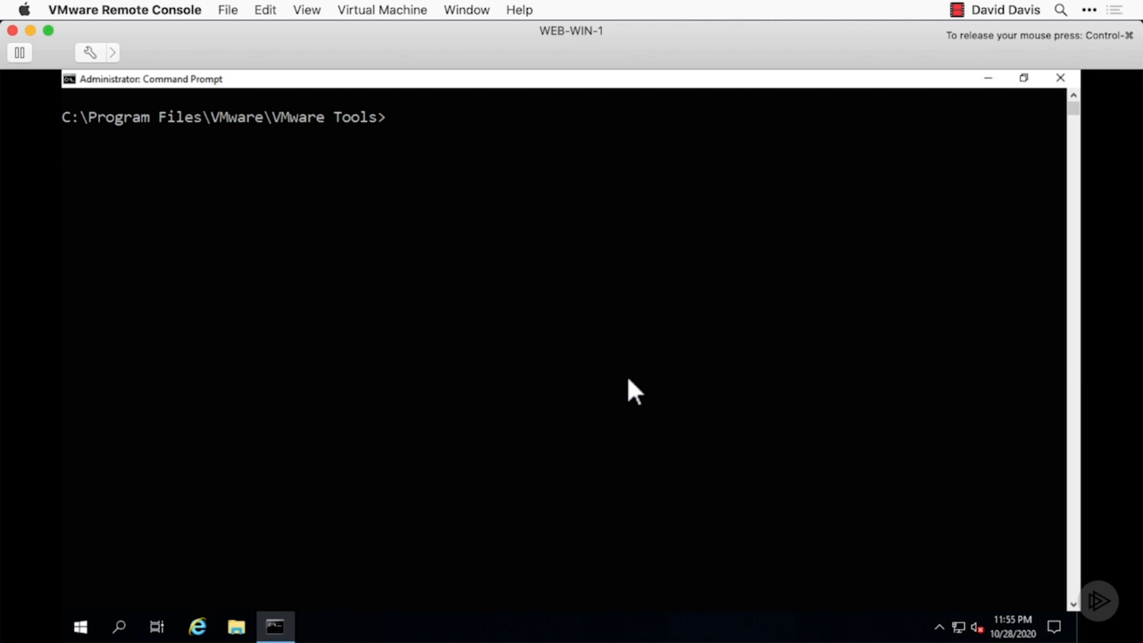
key(Up)
key(Up)
key(Up)
key(Up)
key(Return)
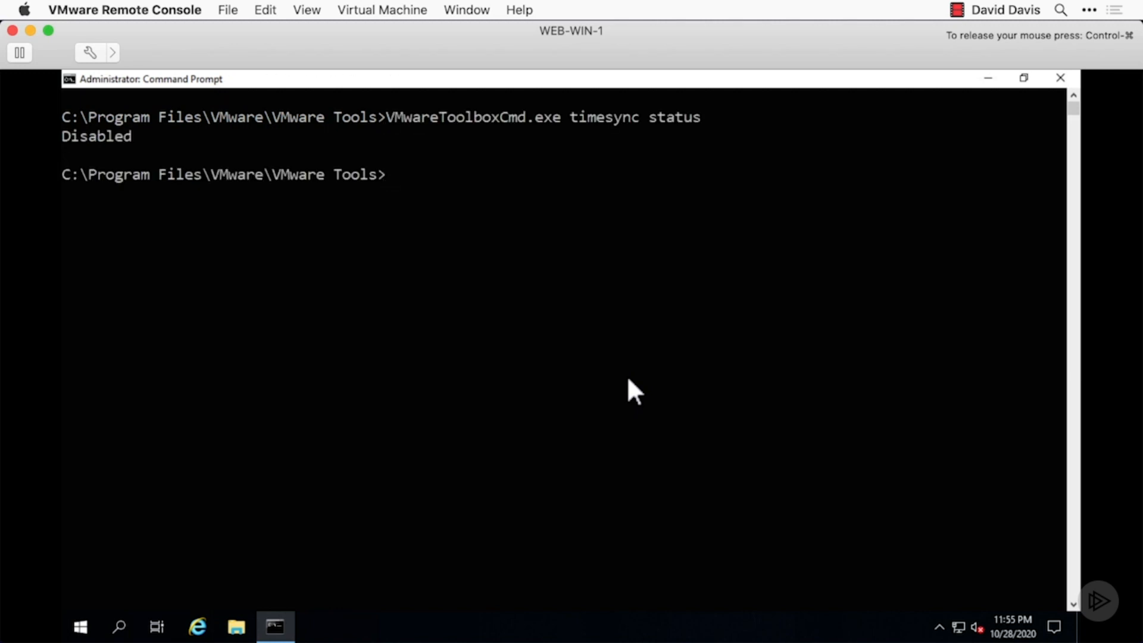